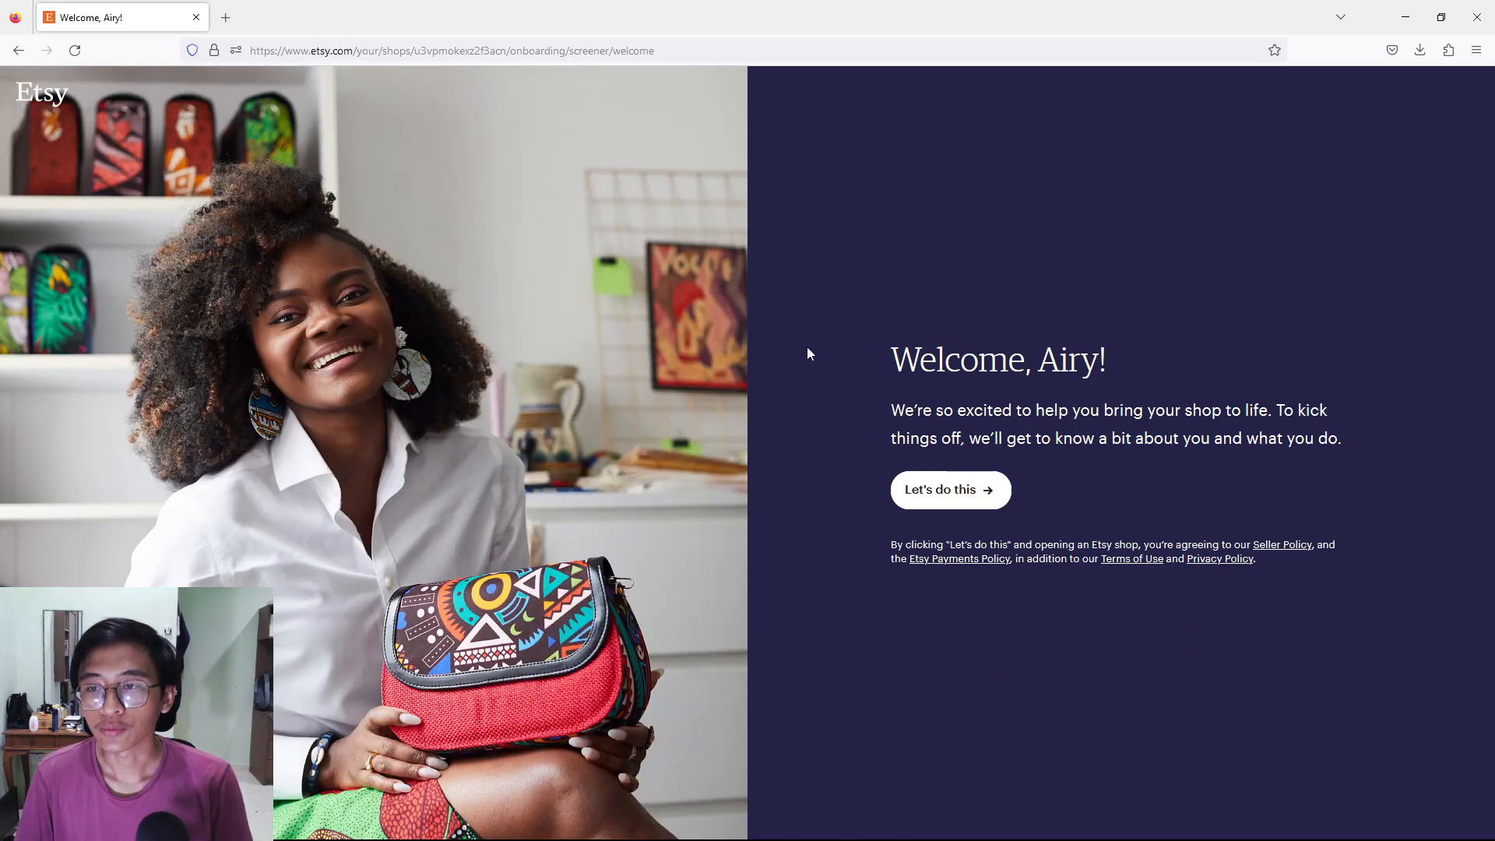
Step: Begin the seller onboarding and submit "I'm just starting to sell for the first time ever" as the reason for coming to Etsy
scroll(880, 412, down, 1)
click(967, 436)
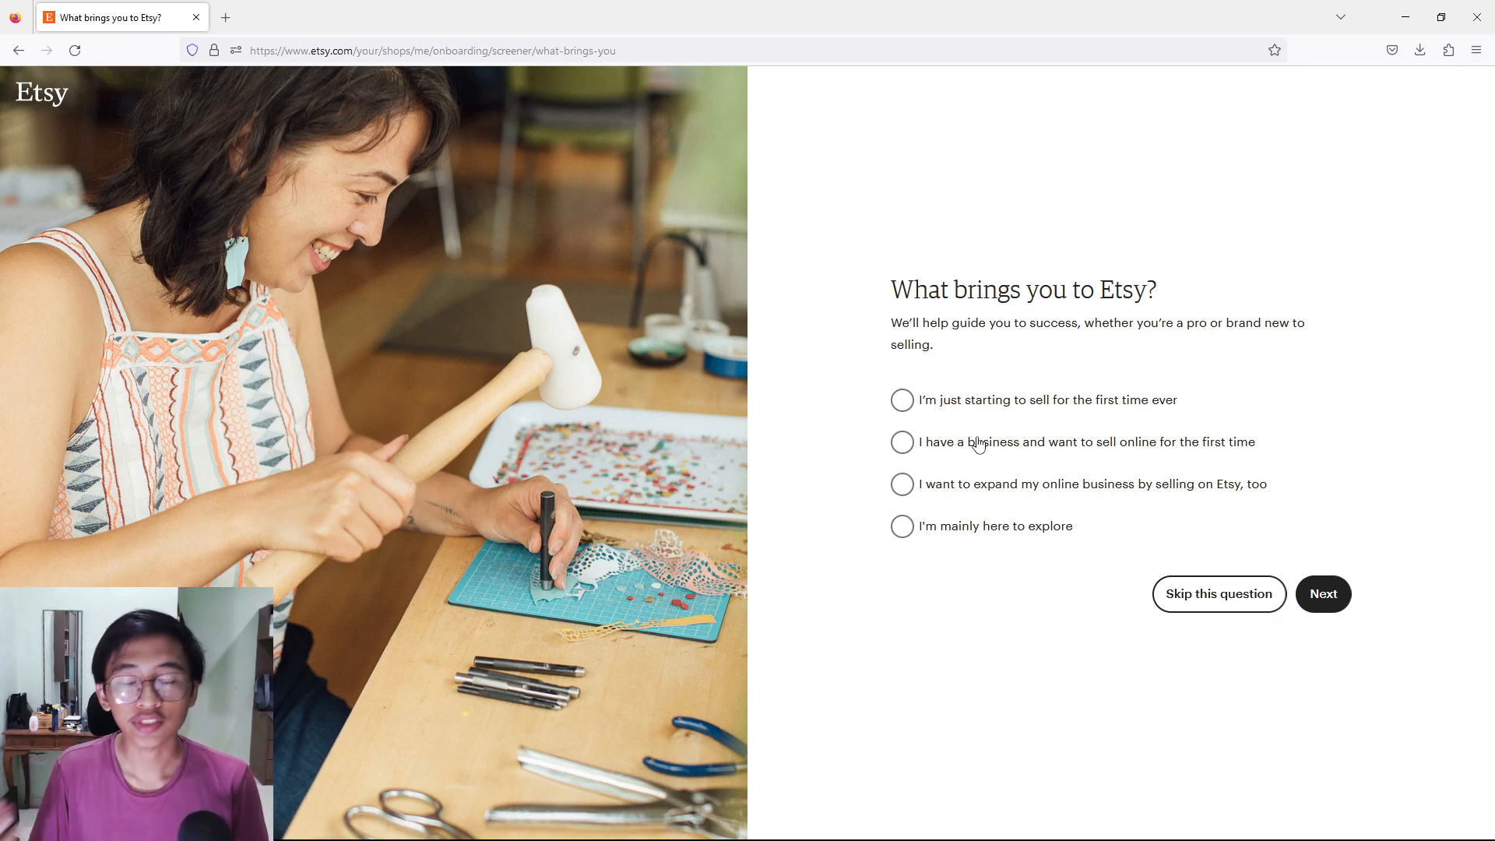
click(903, 402)
click(1319, 603)
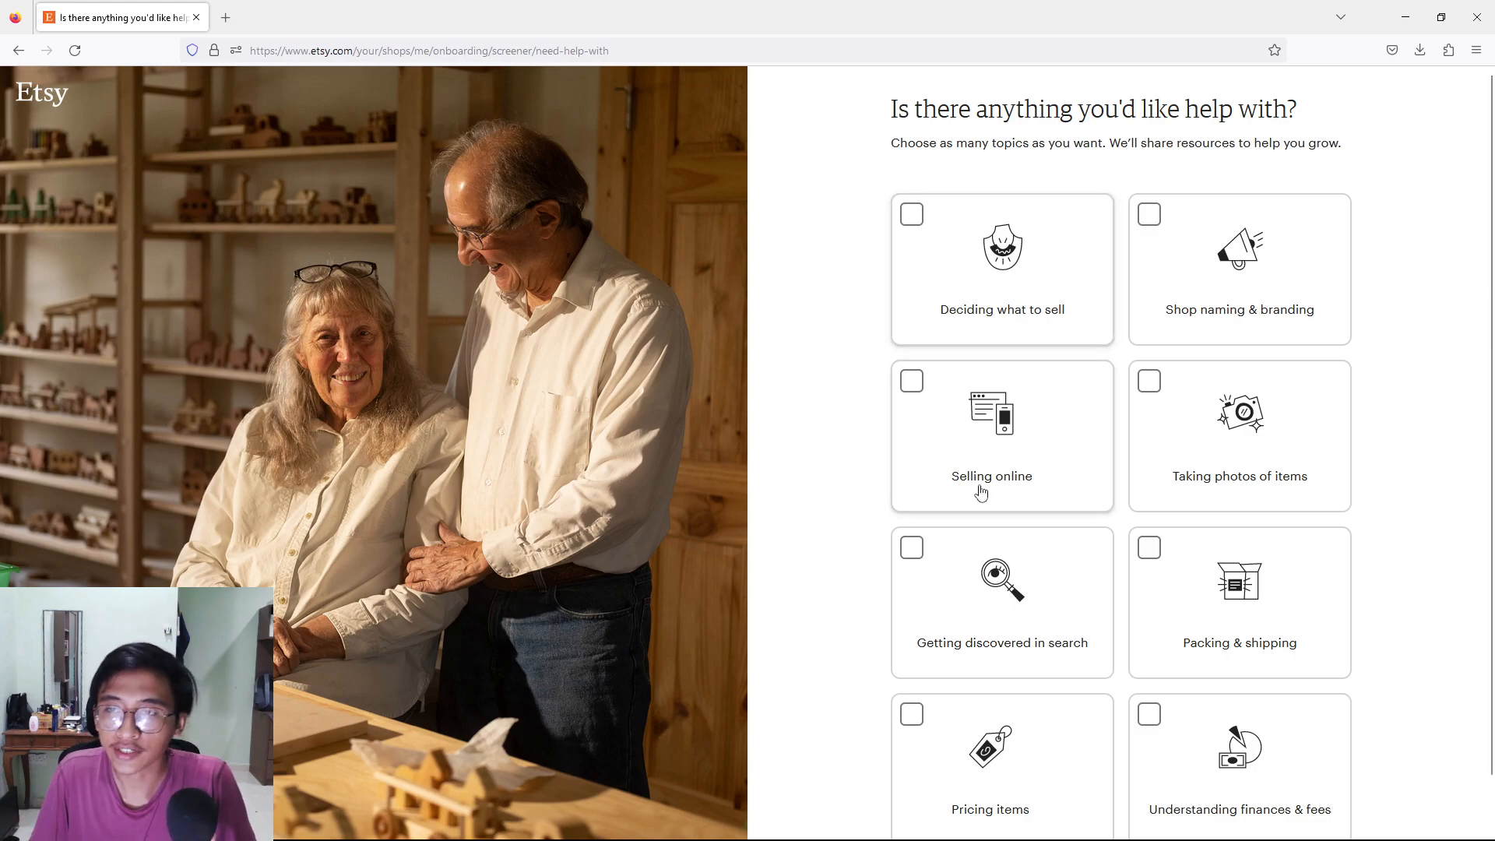
Step: Skip the question about help topics and start creating the shop
scroll(996, 219, down, 1)
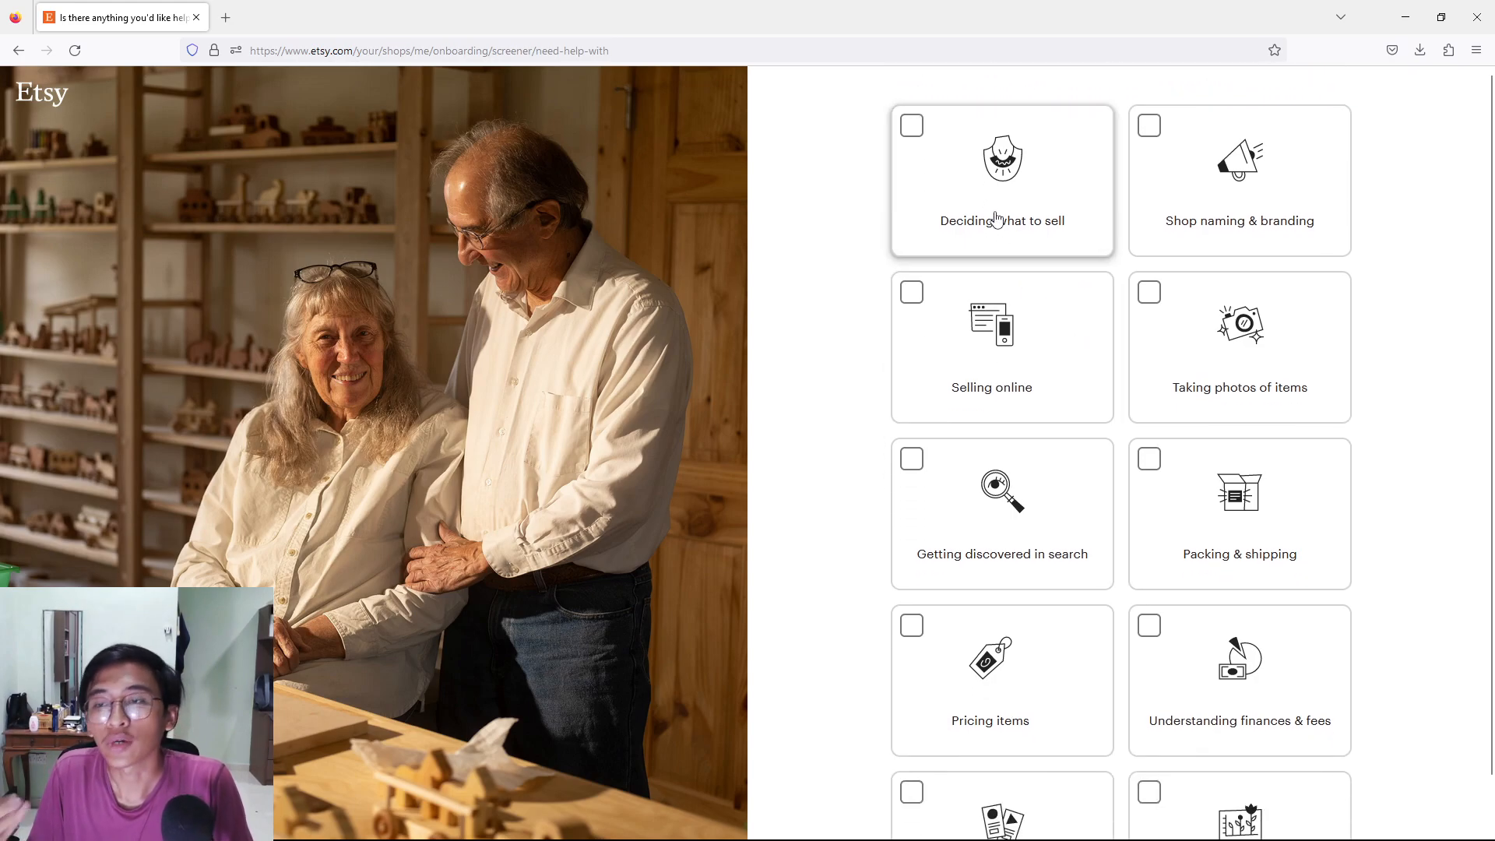
scroll(1125, 576, down, 5)
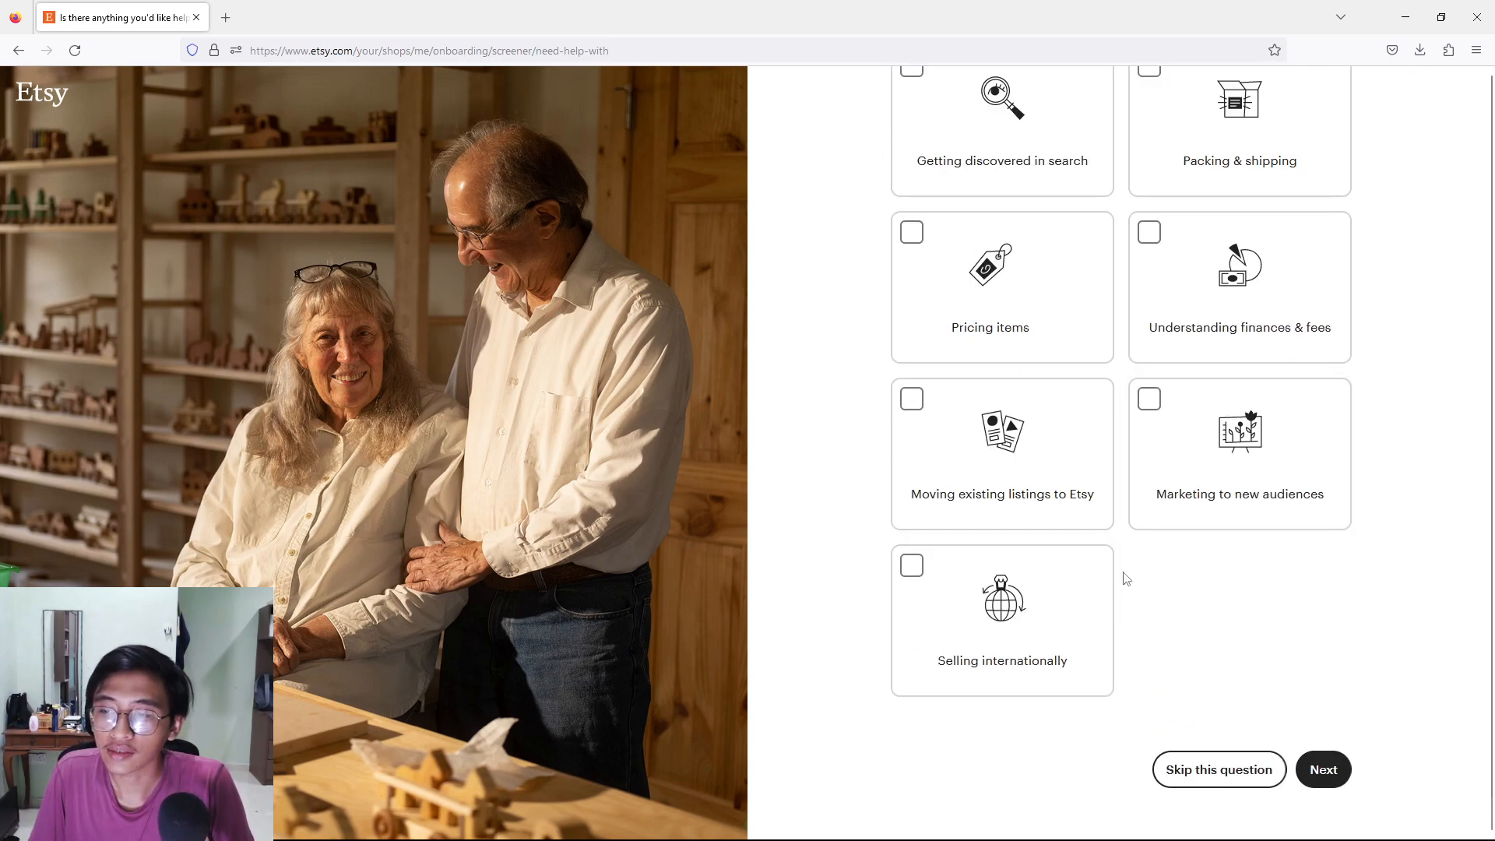
click(1218, 775)
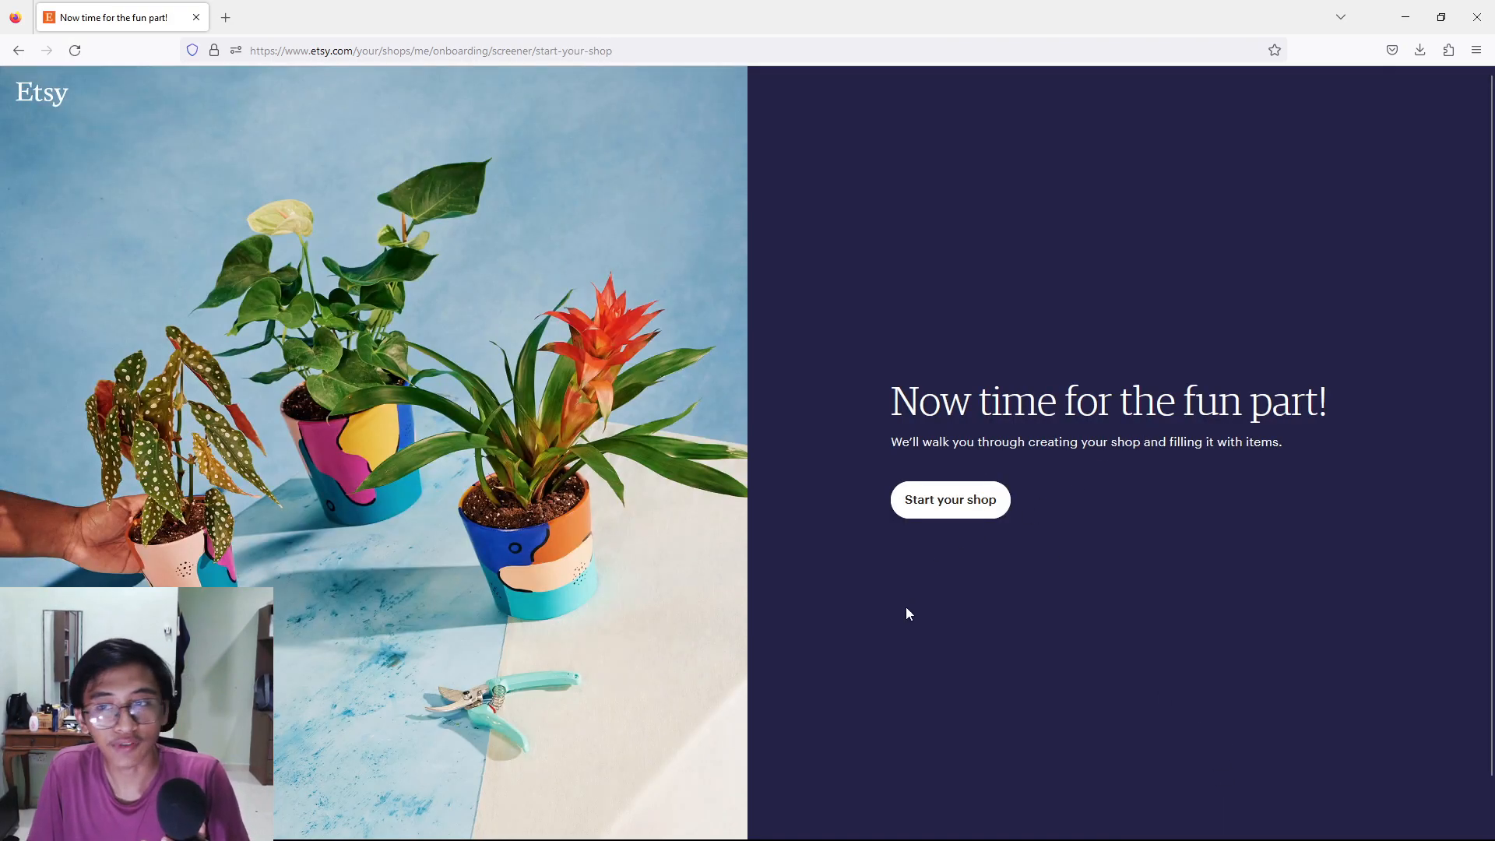
click(972, 508)
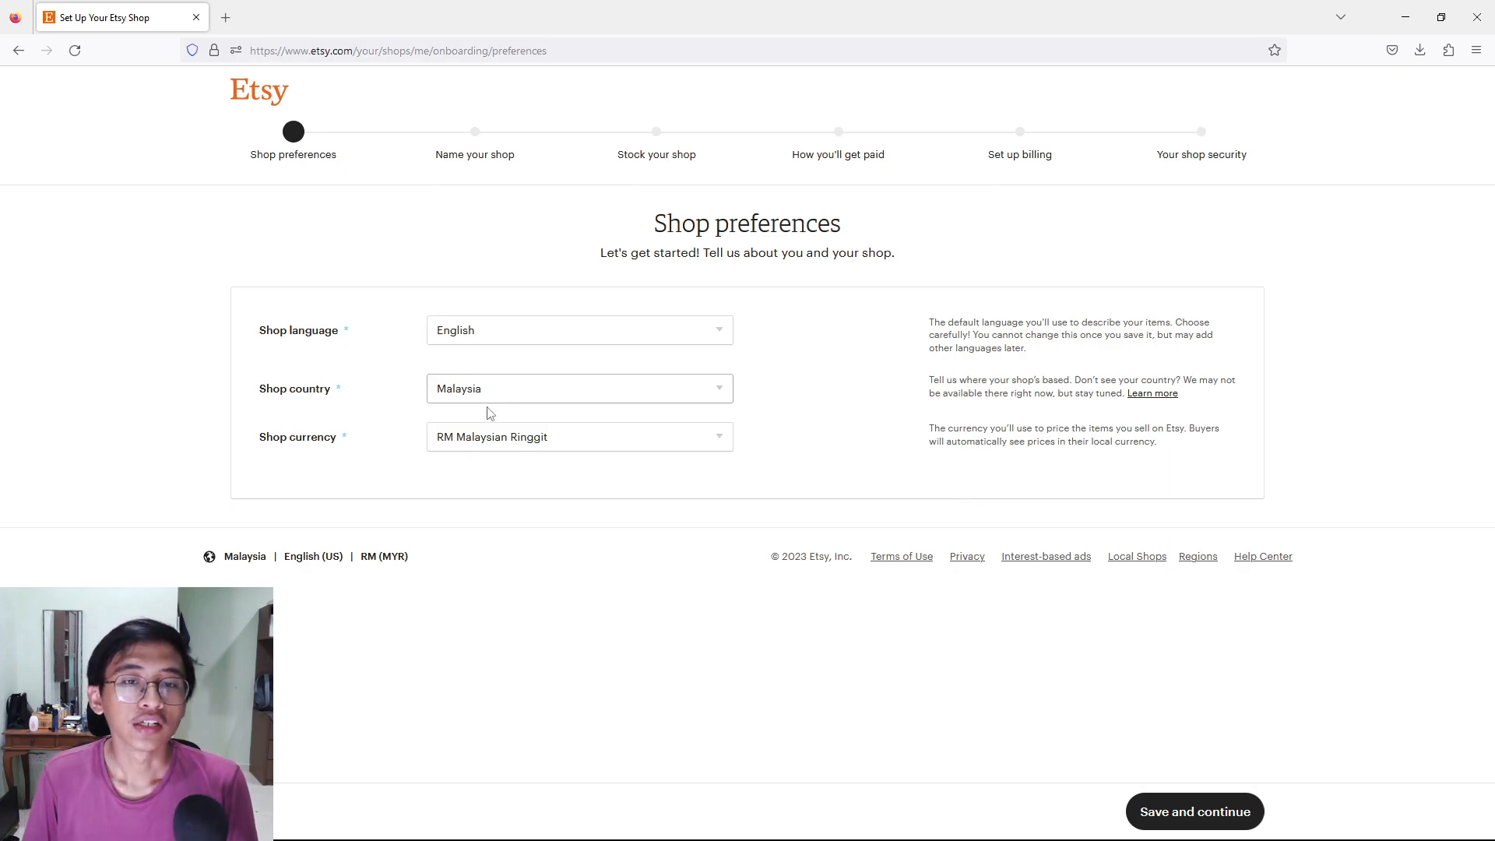
Step: Set the shop preferences to English, United States and $ United States Dollar, and save them
click(646, 341)
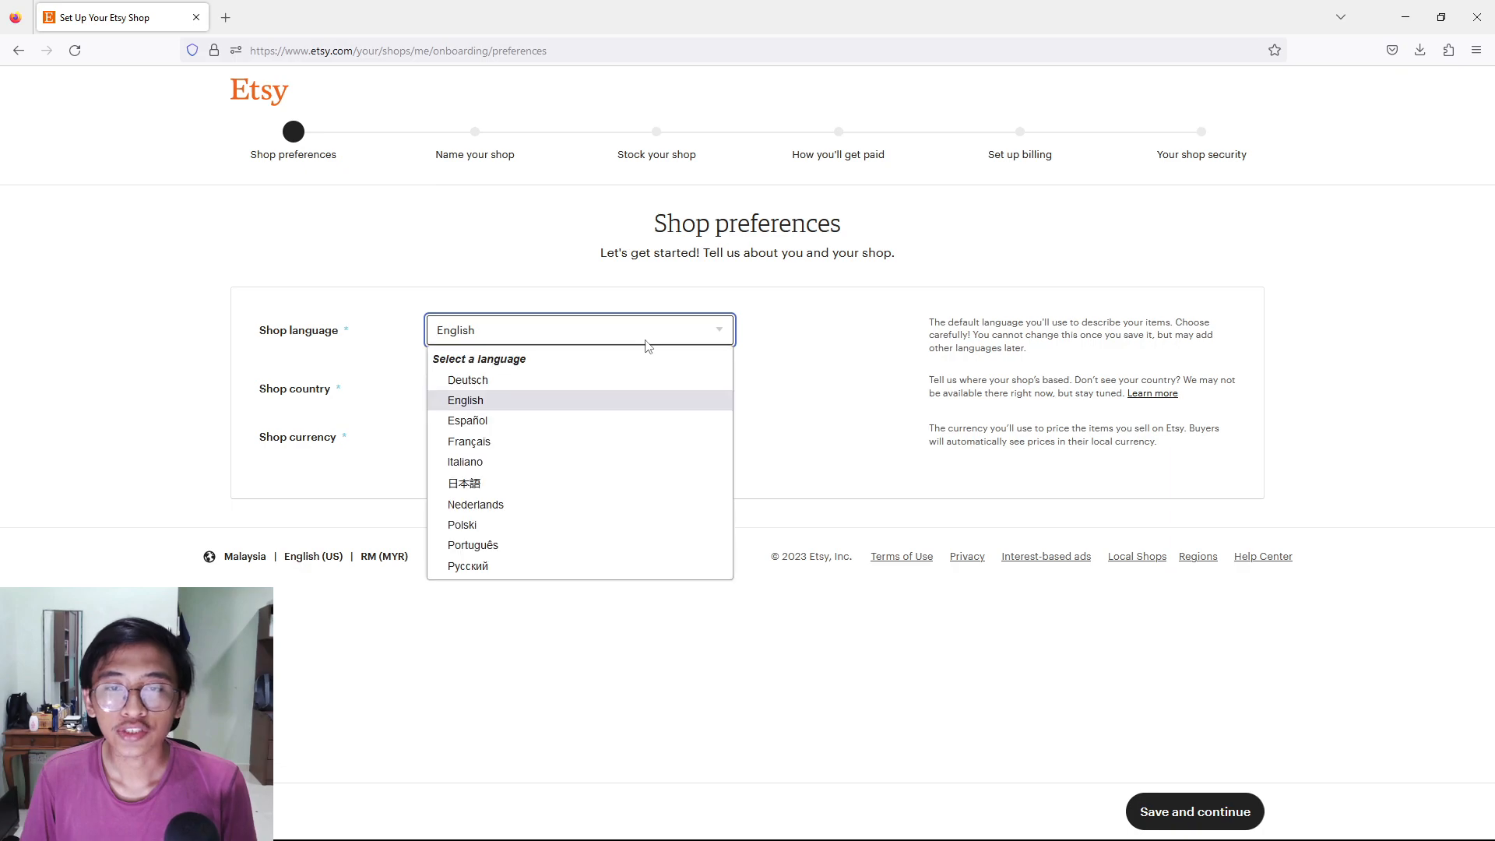
click(623, 404)
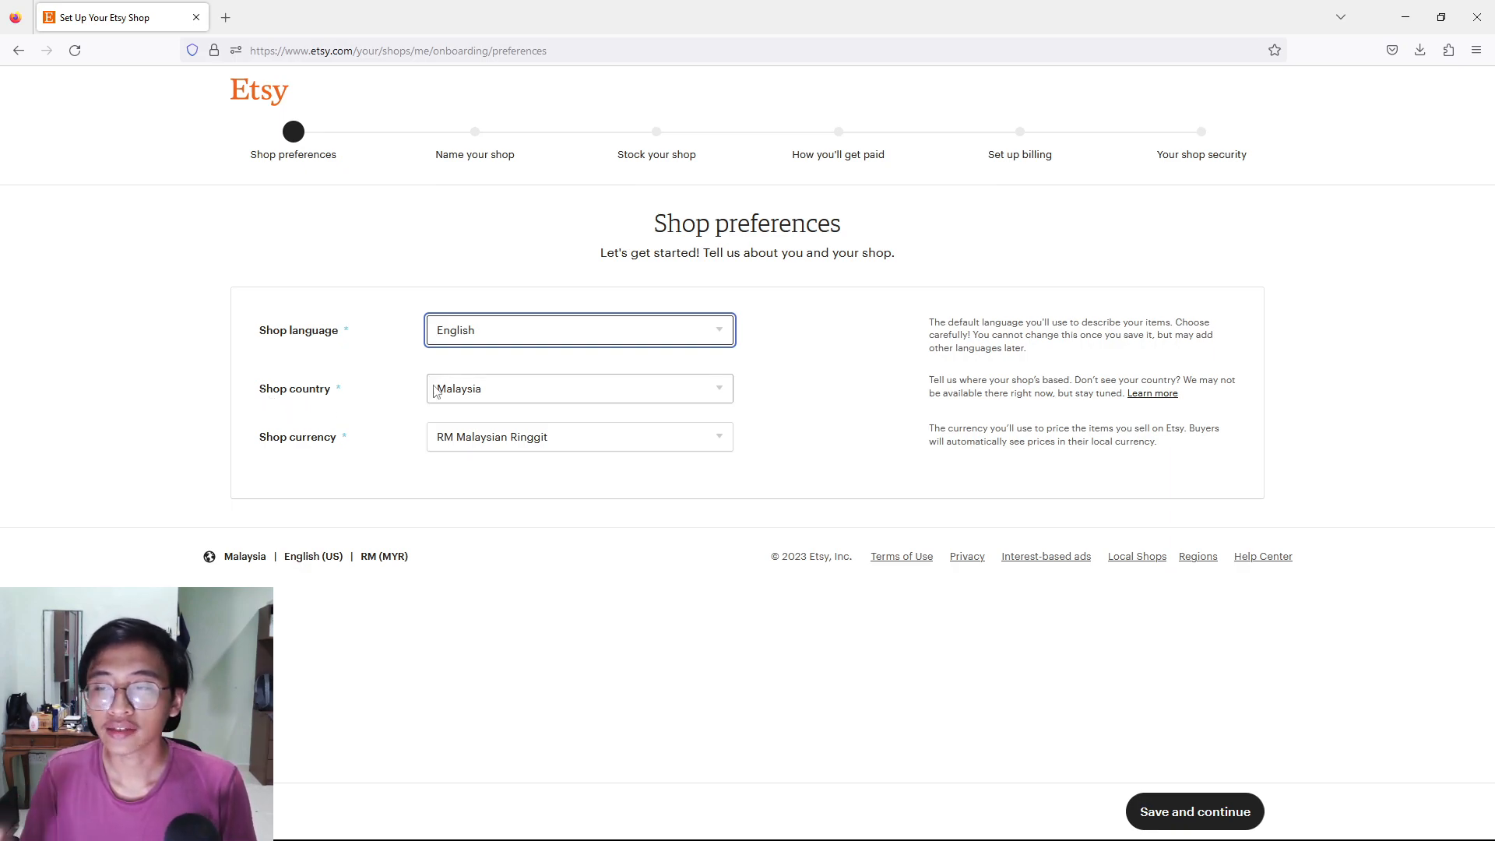
click(534, 387)
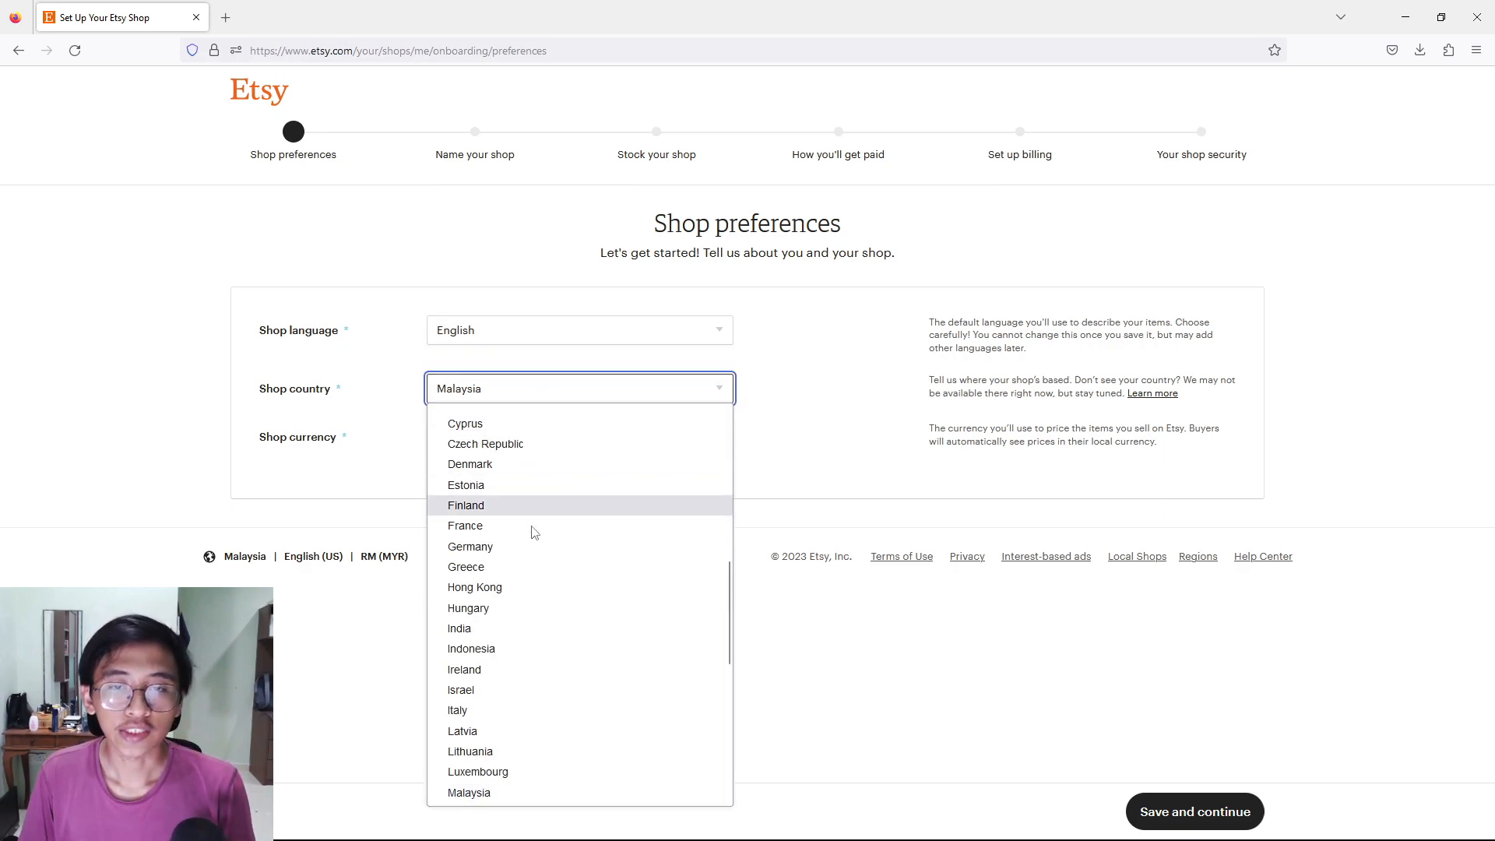
click(484, 386)
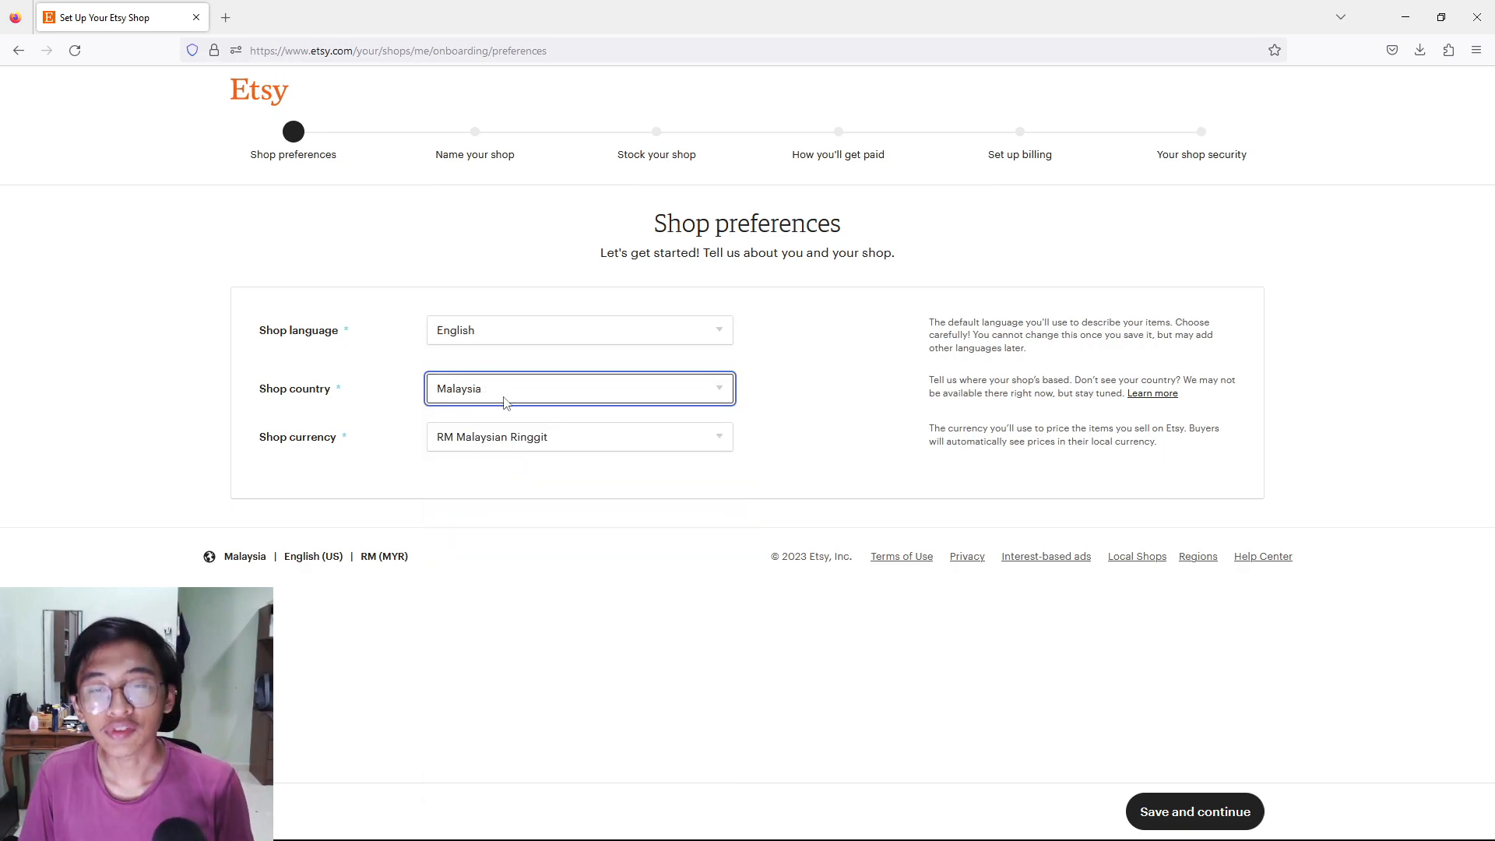
click(506, 391)
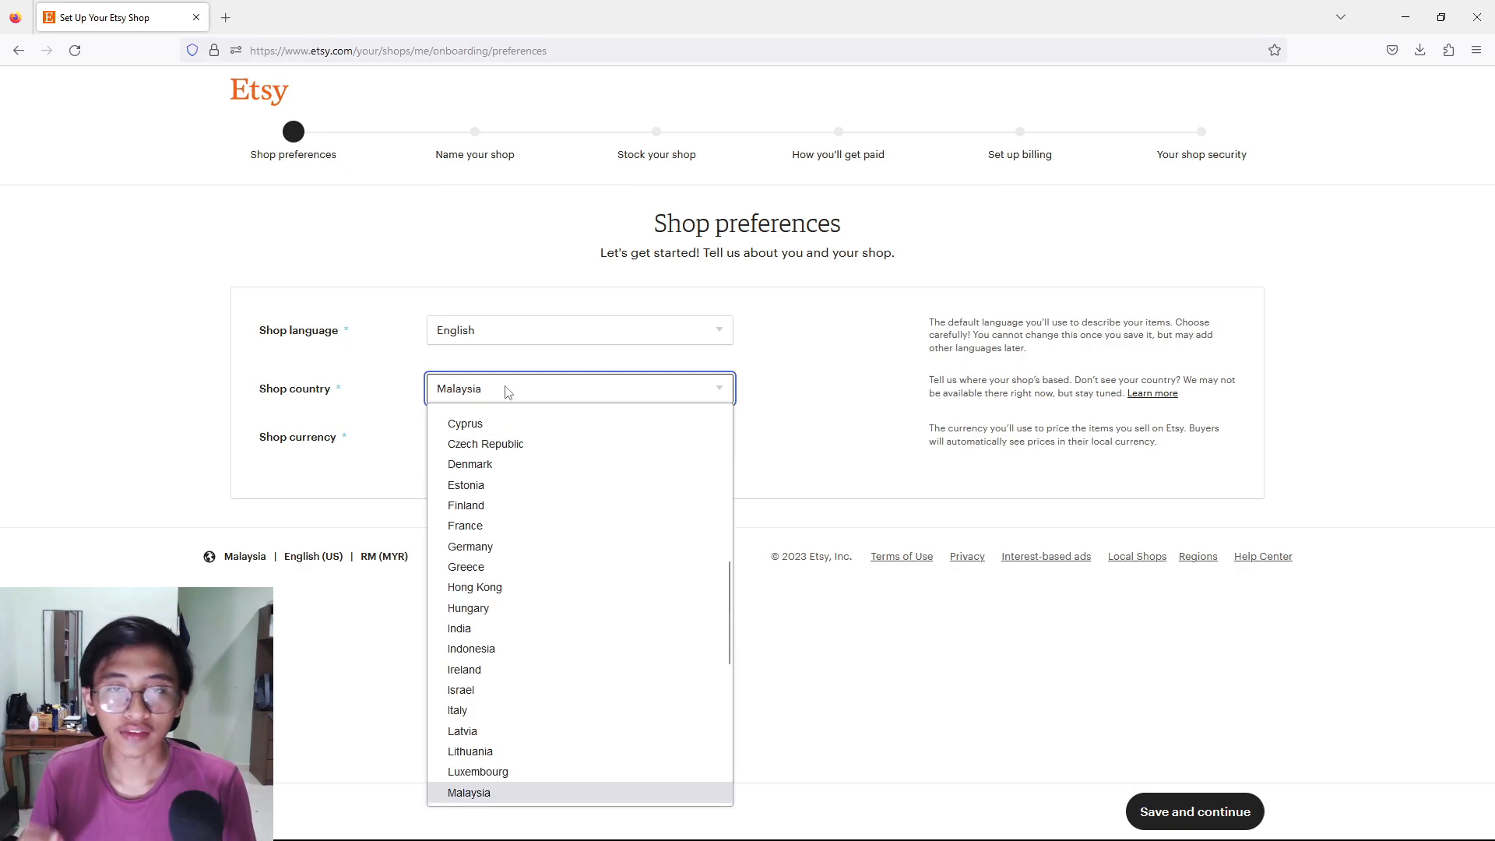
scroll(519, 450, down, 5)
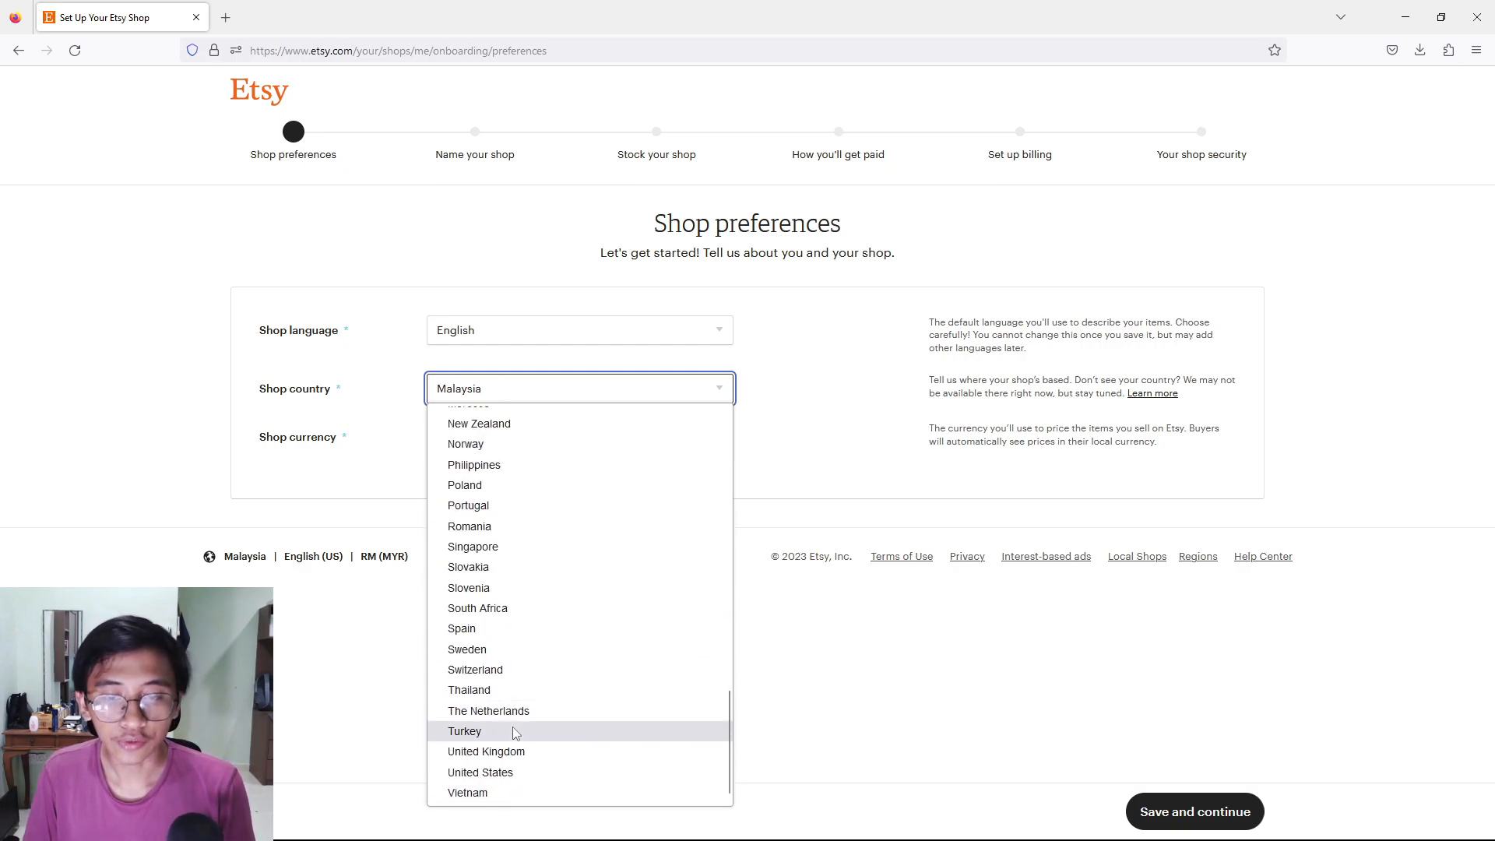
click(502, 775)
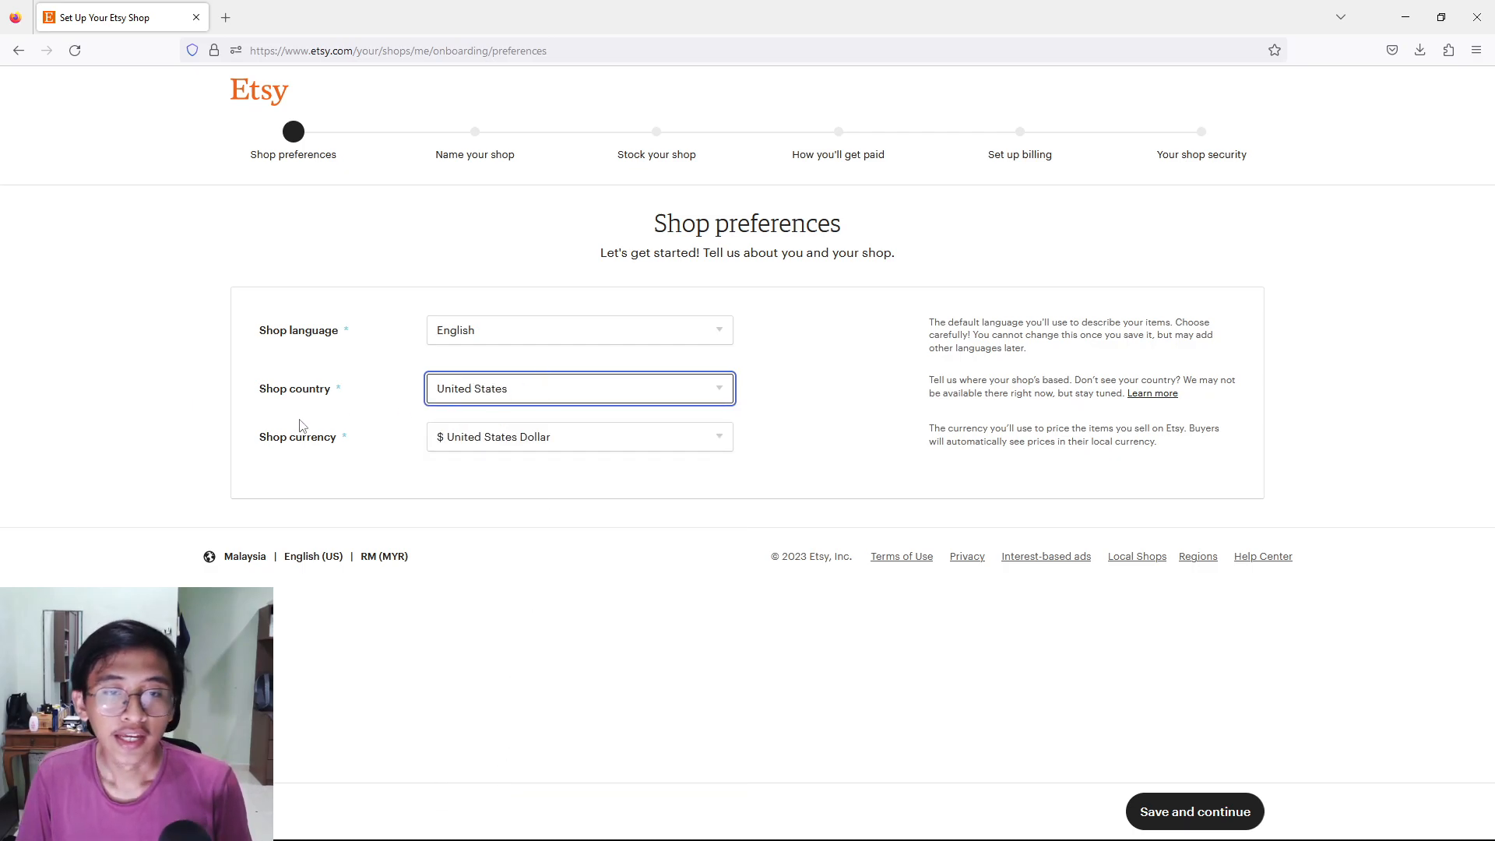
click(601, 443)
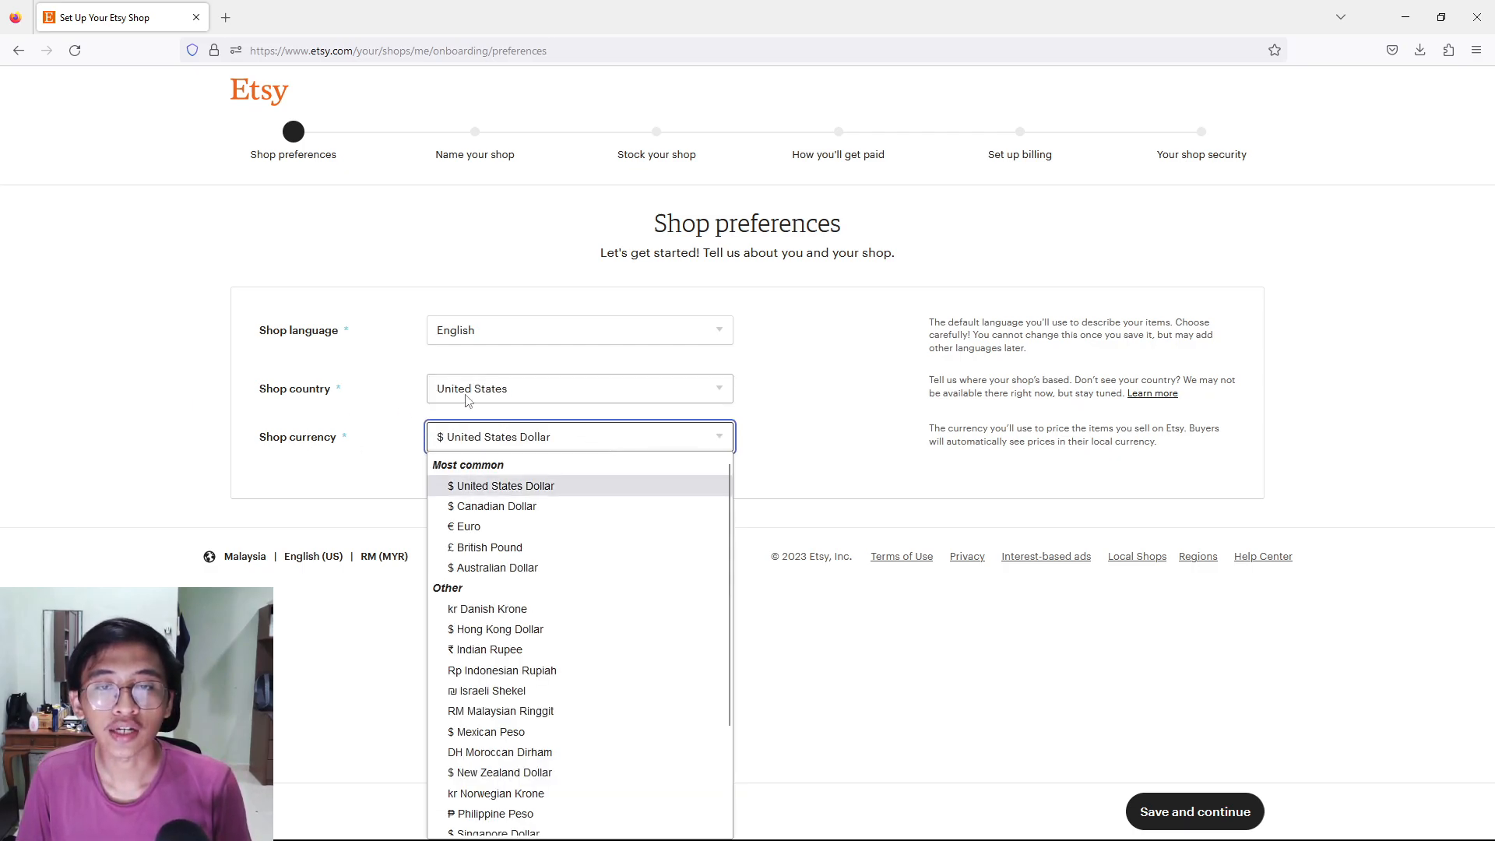
click(493, 493)
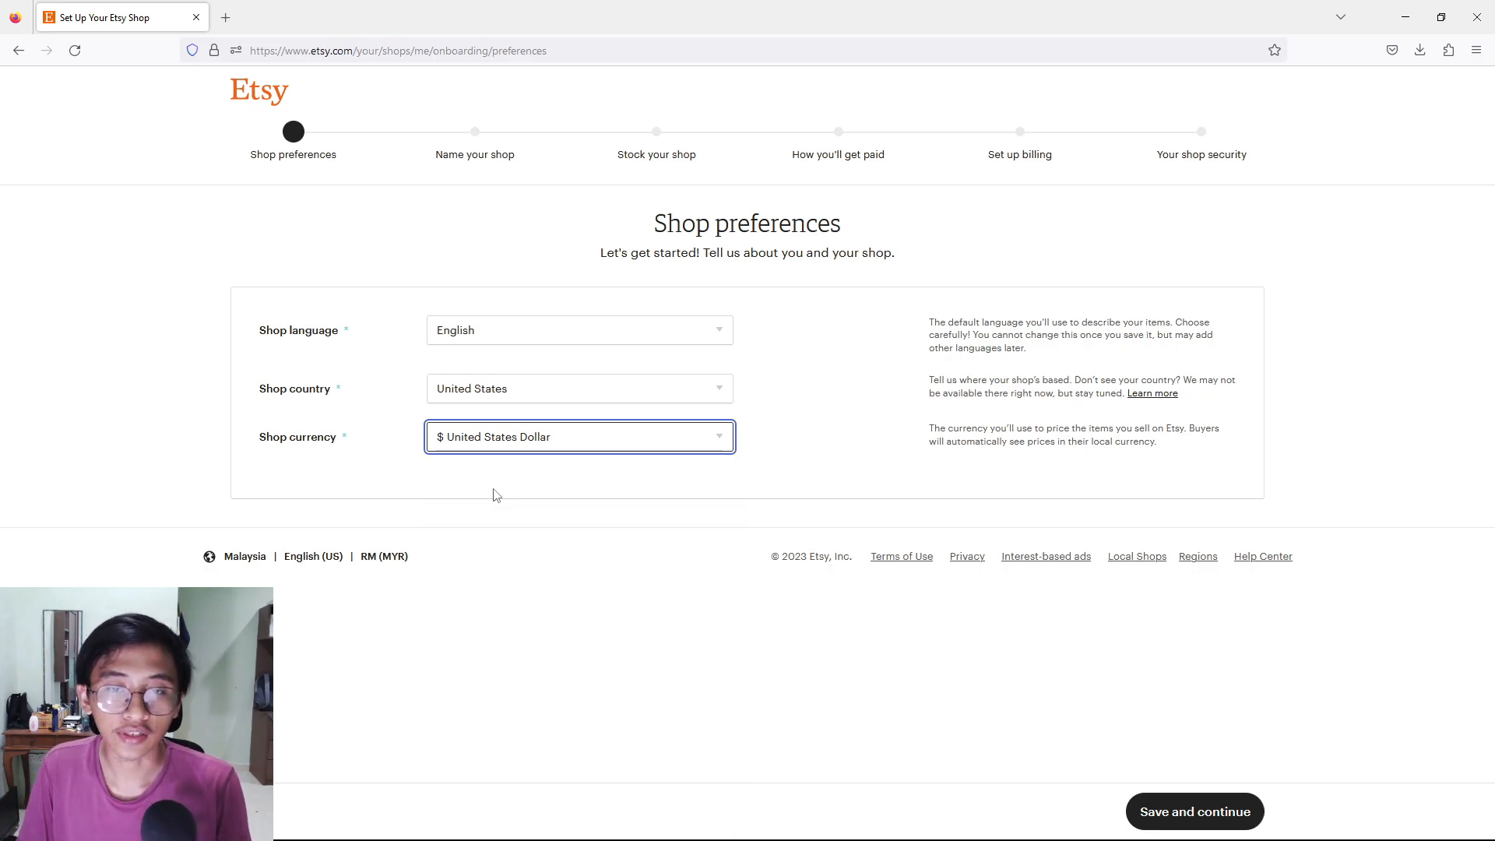
click(1180, 824)
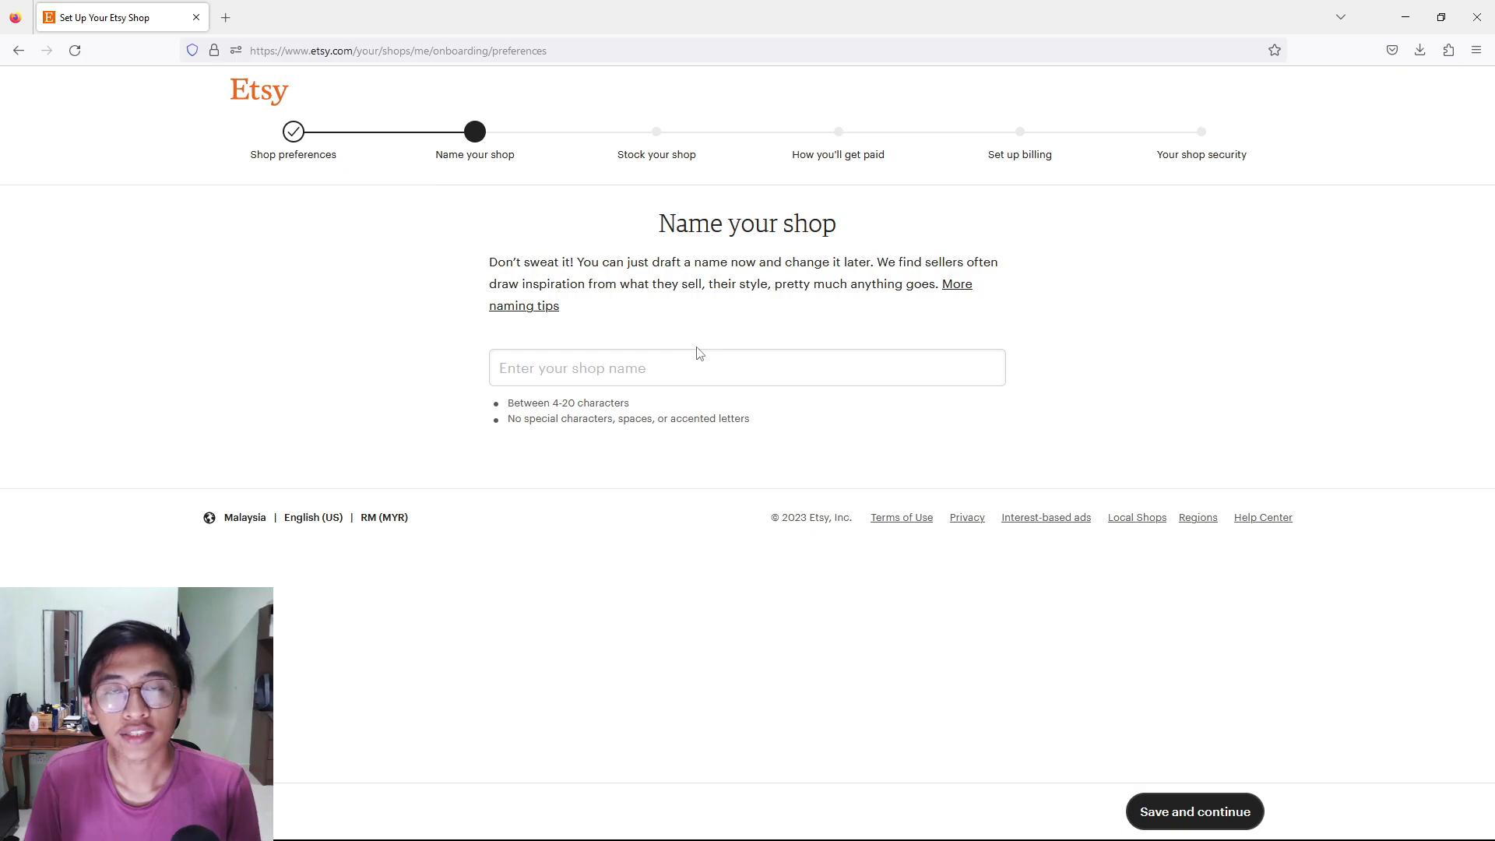
Step: Name the shop "airyetsy" and save to continue to the listing stage
click(699, 381)
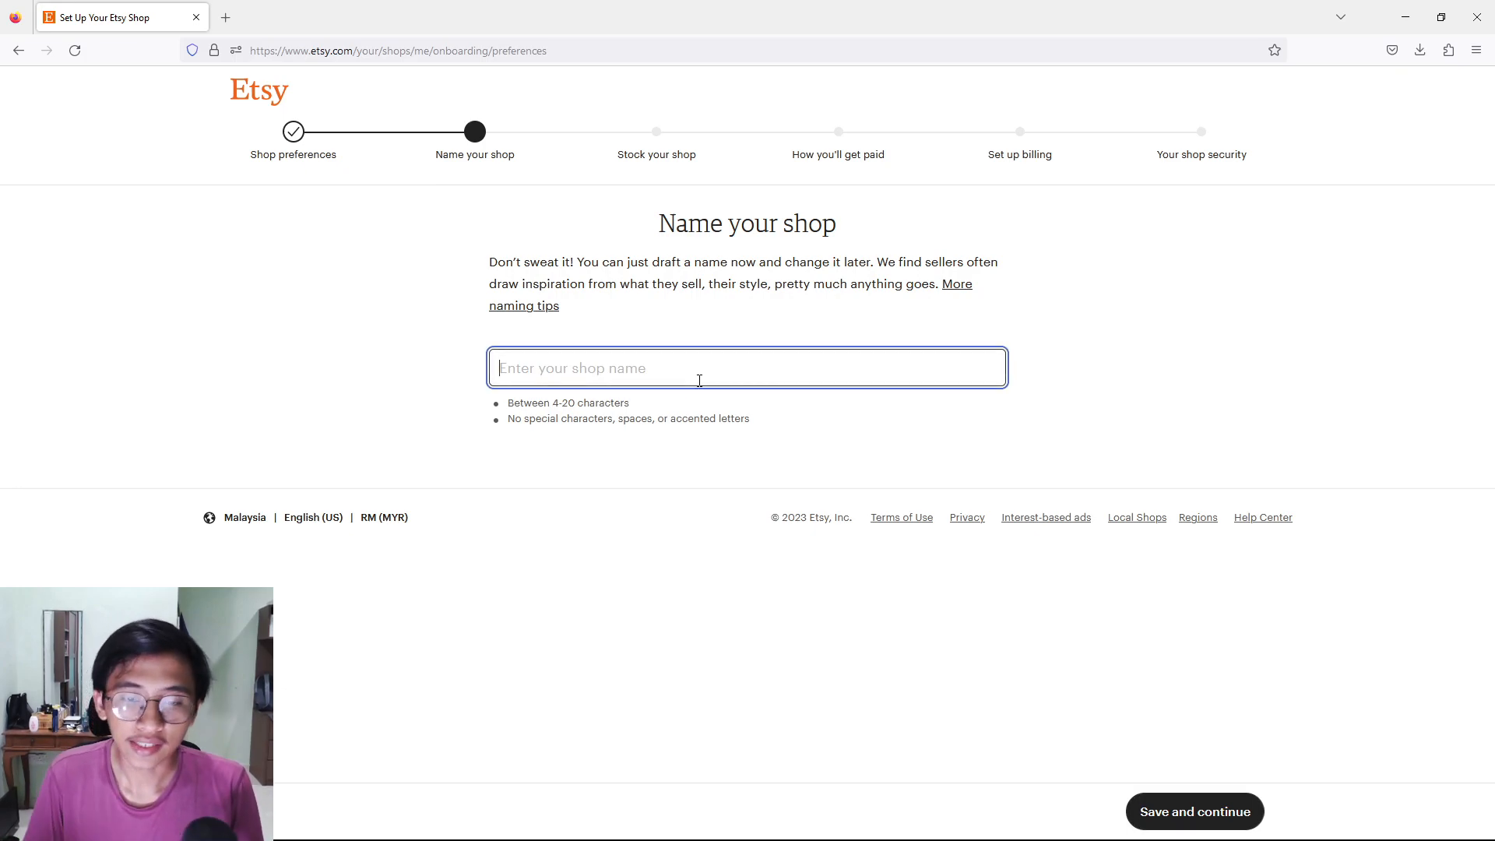
text(airye)
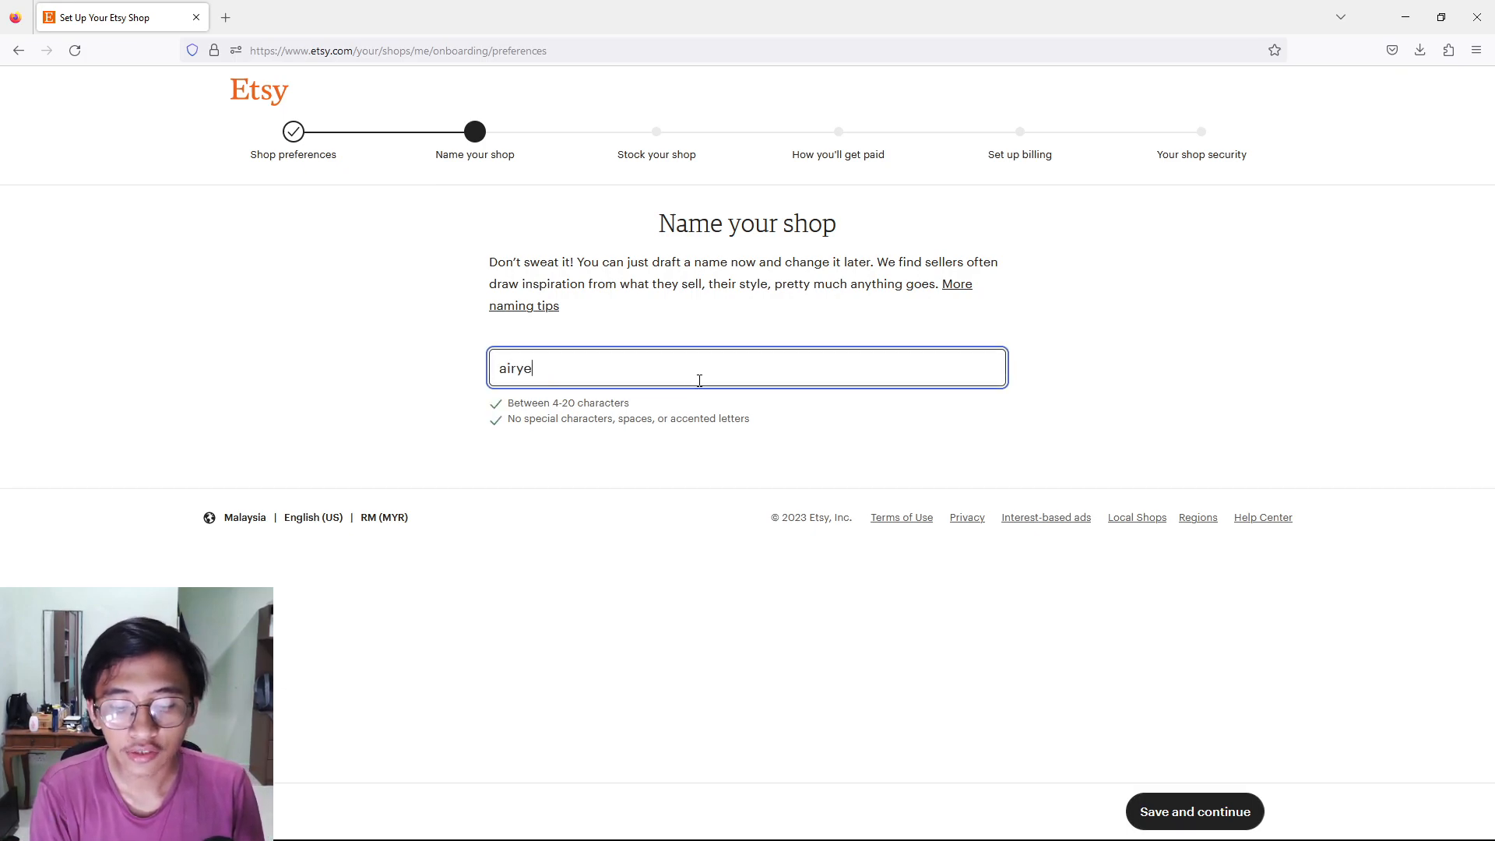
text(tsy)
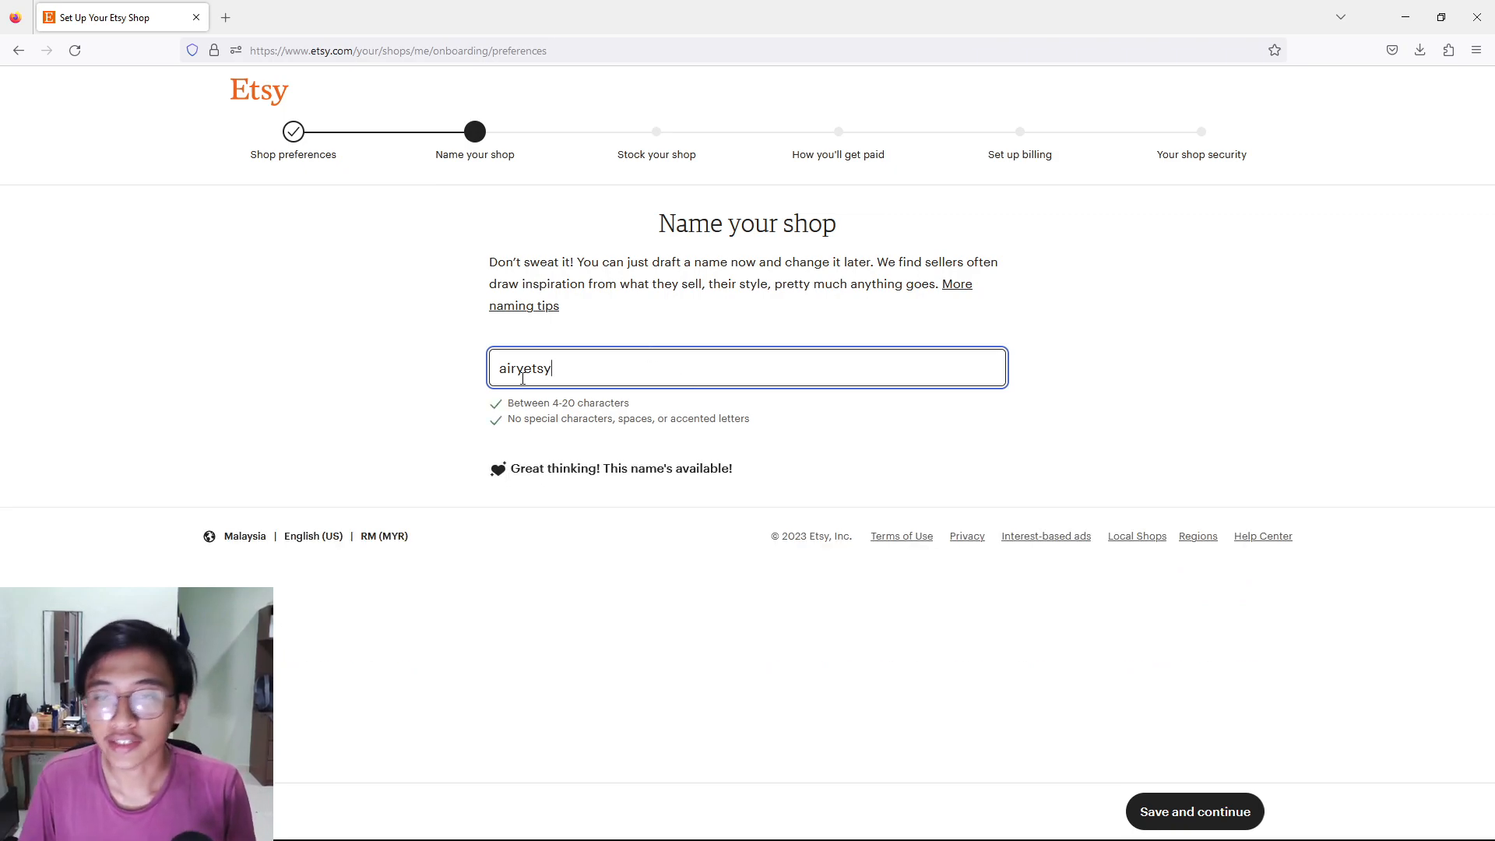
click(1240, 802)
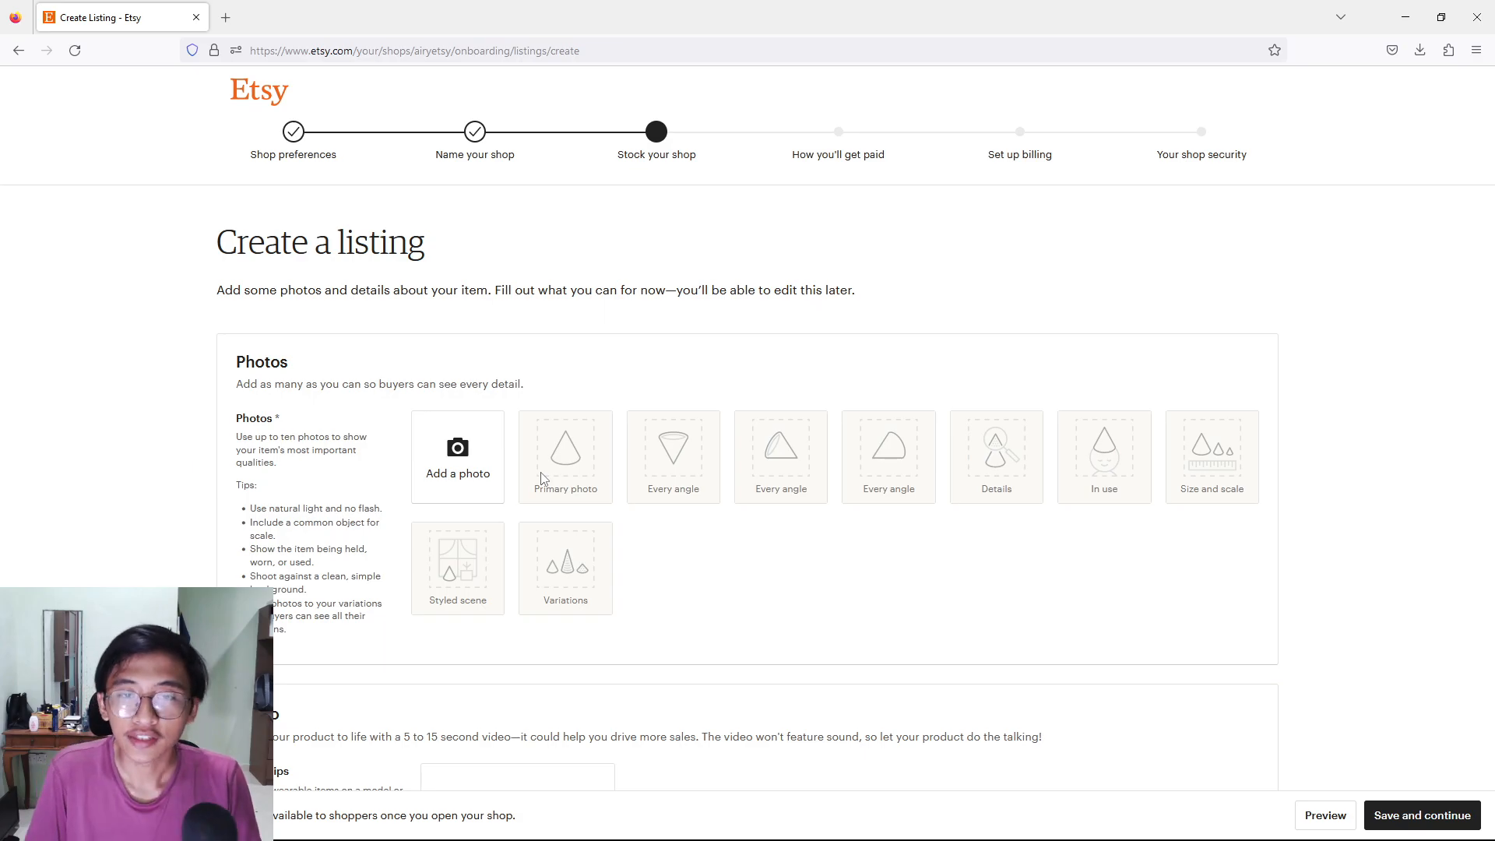
scroll(334, 393, down, 3)
scroll(389, 401, up, 3)
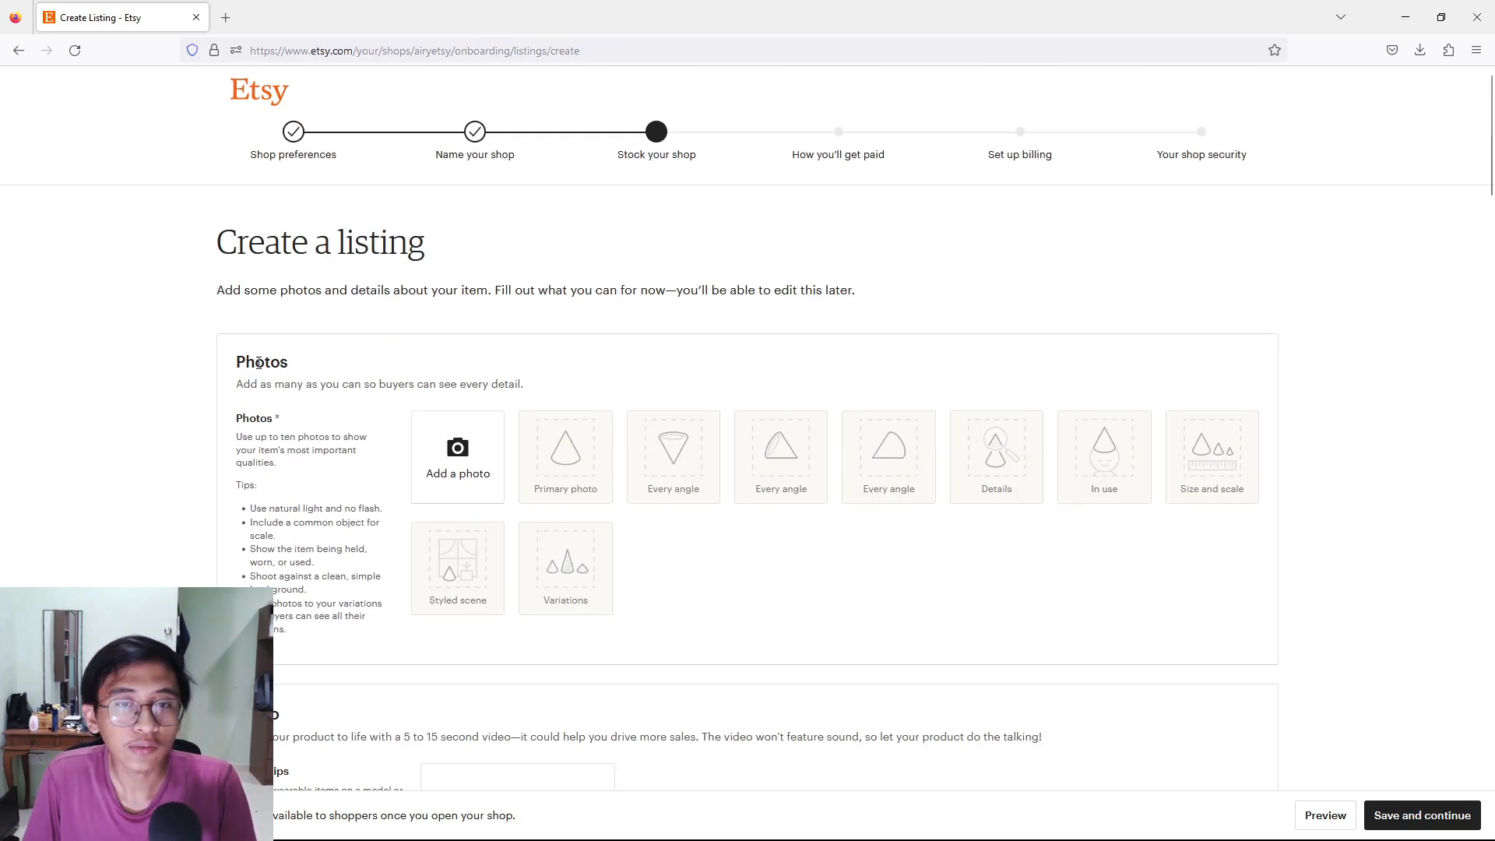
drag(240, 361, 310, 380)
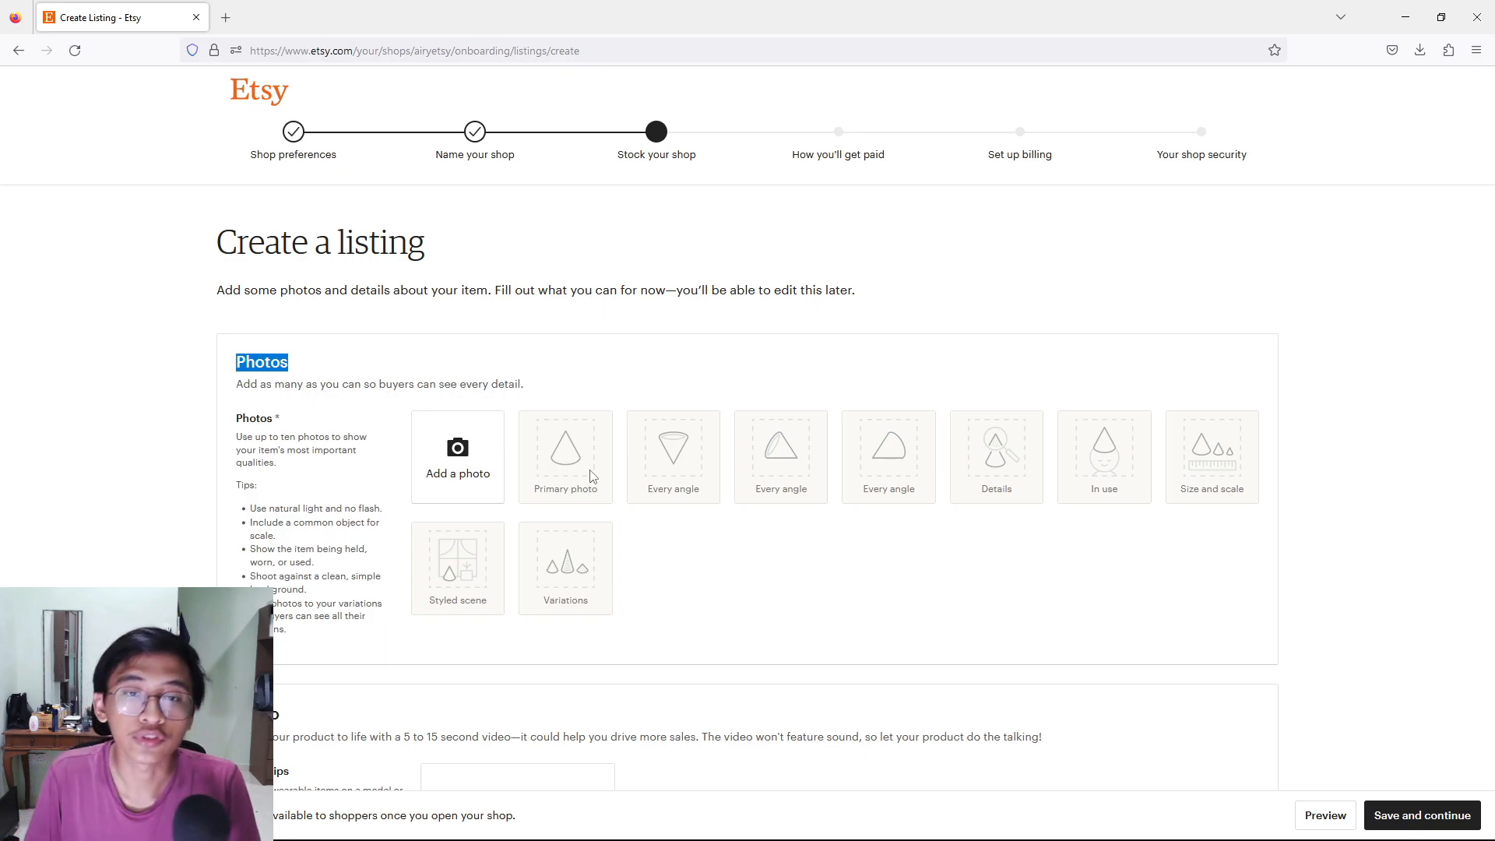
Step: Upload the images 1, 6 and 11 from the White folder inside Downloads > done as listing photos
click(457, 486)
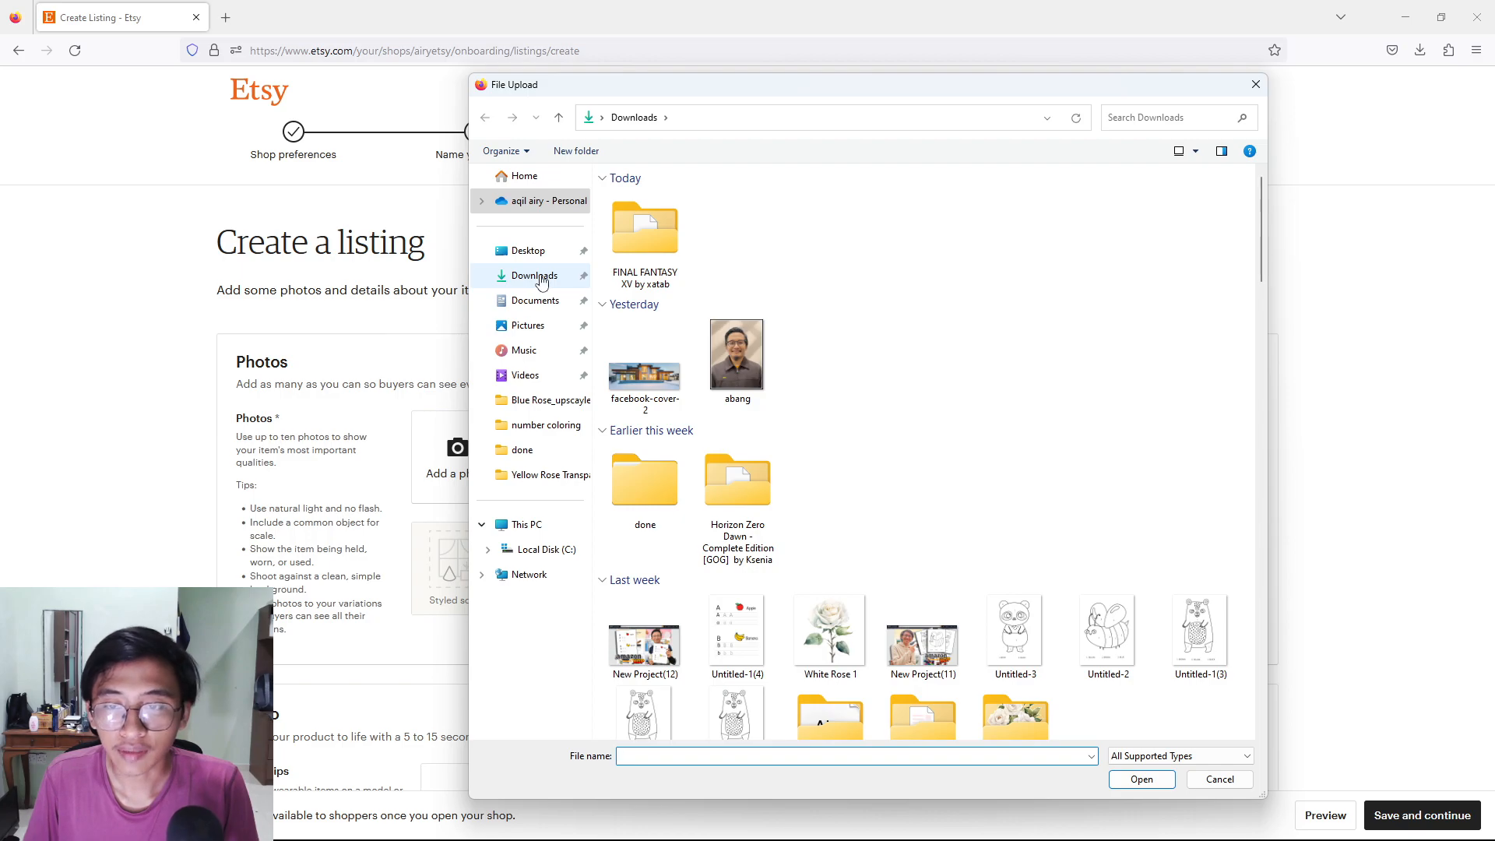
scroll(646, 482, down, 3)
double_click(1031, 588)
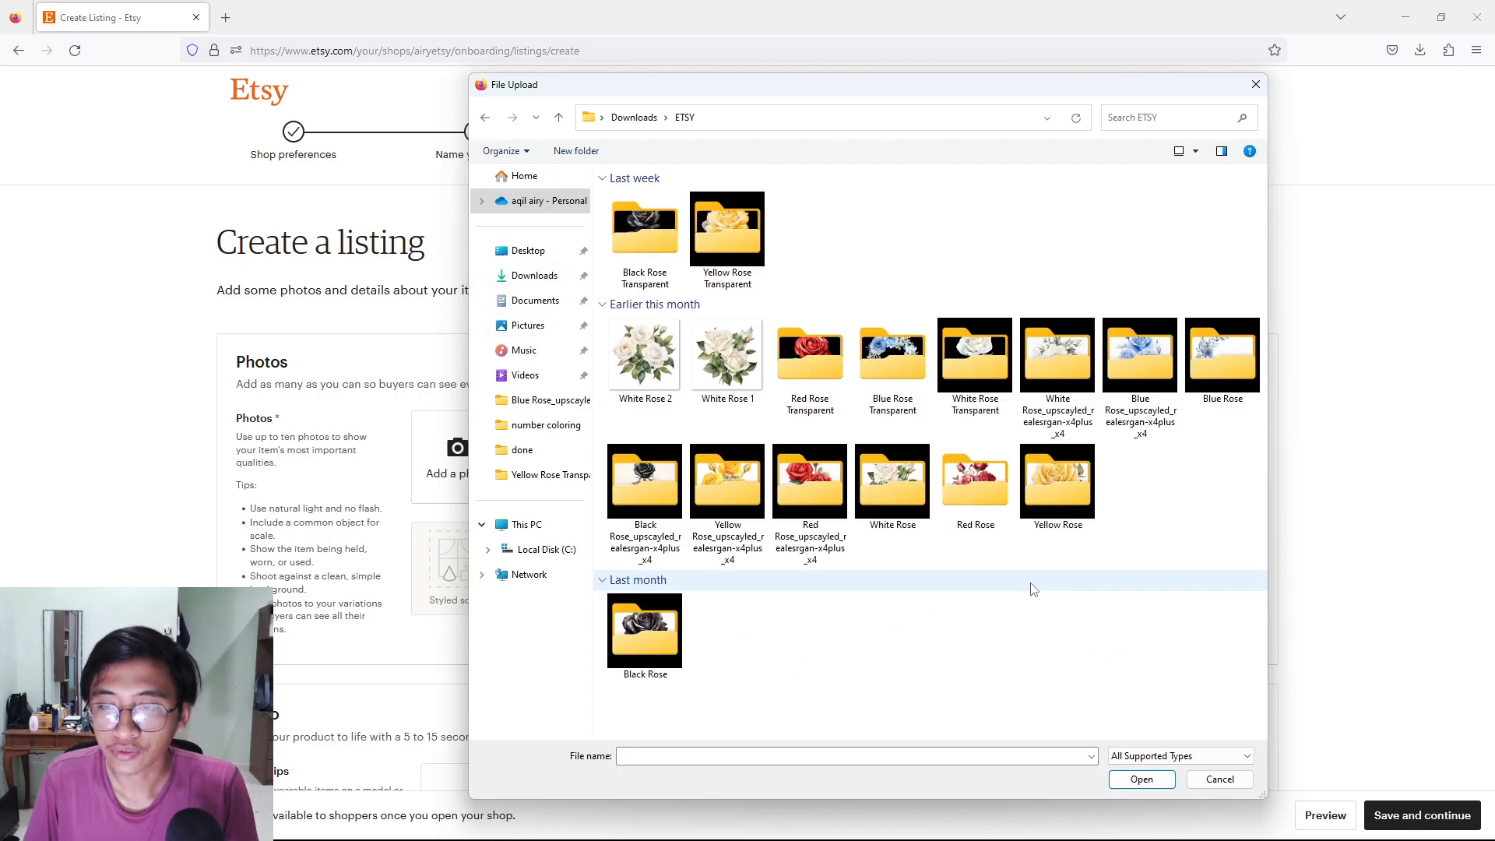
click(484, 117)
double_click(651, 448)
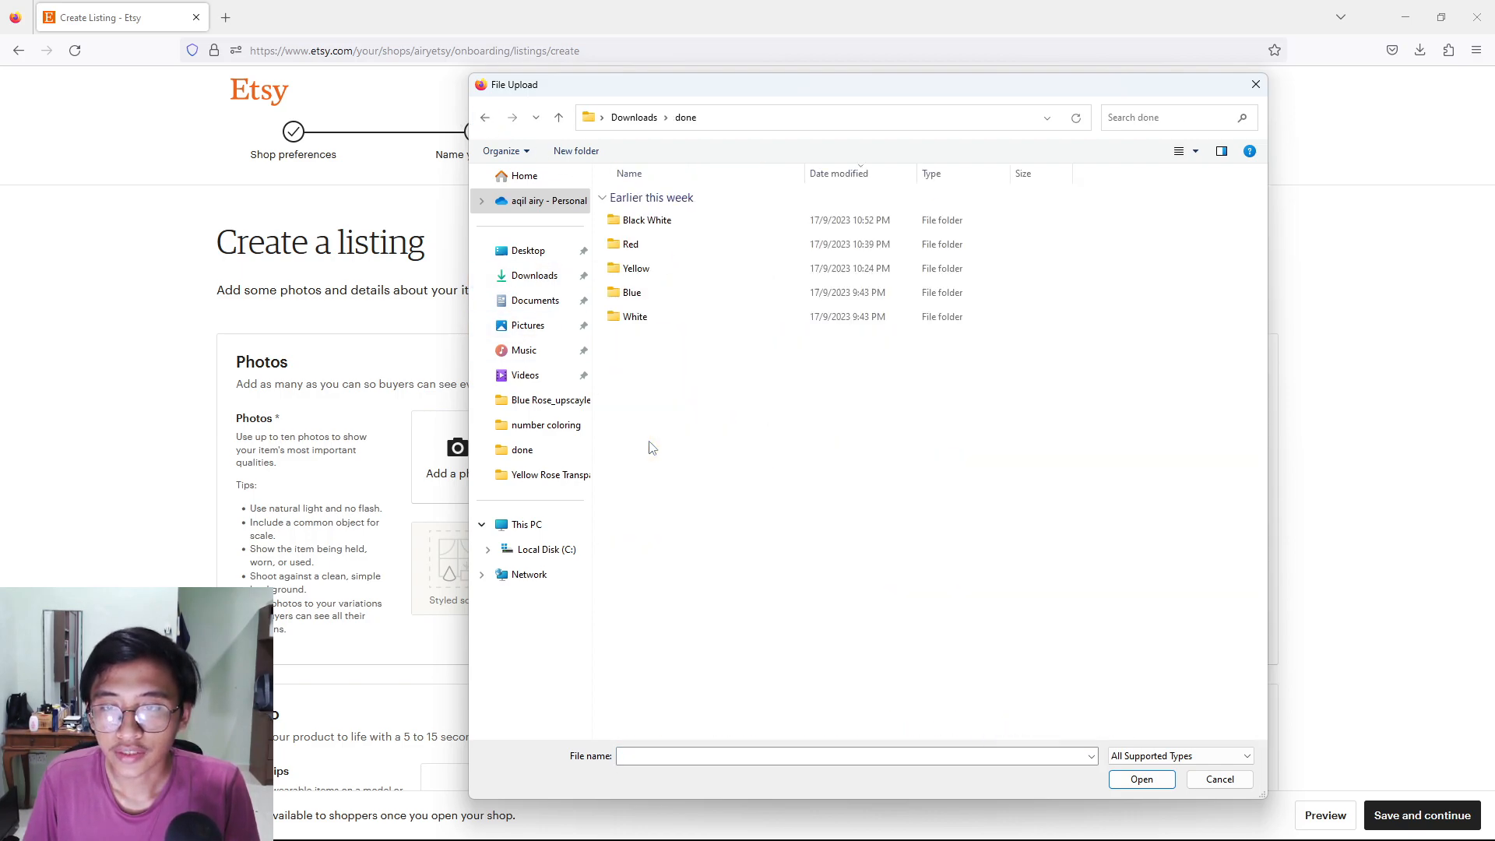
click(645, 319)
double_click(645, 319)
click(817, 247)
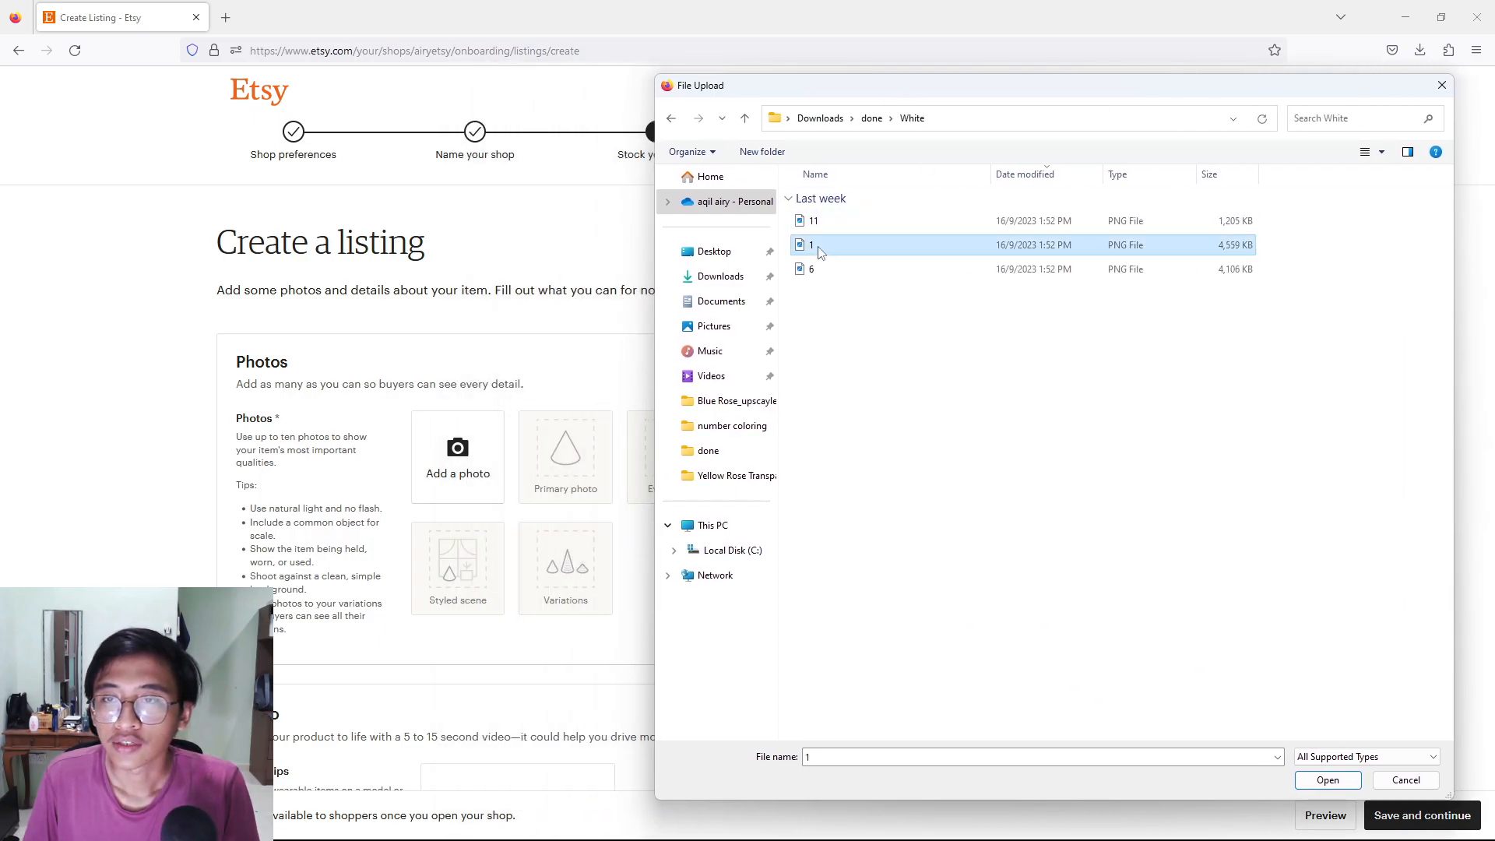
drag(851, 367, 835, 224)
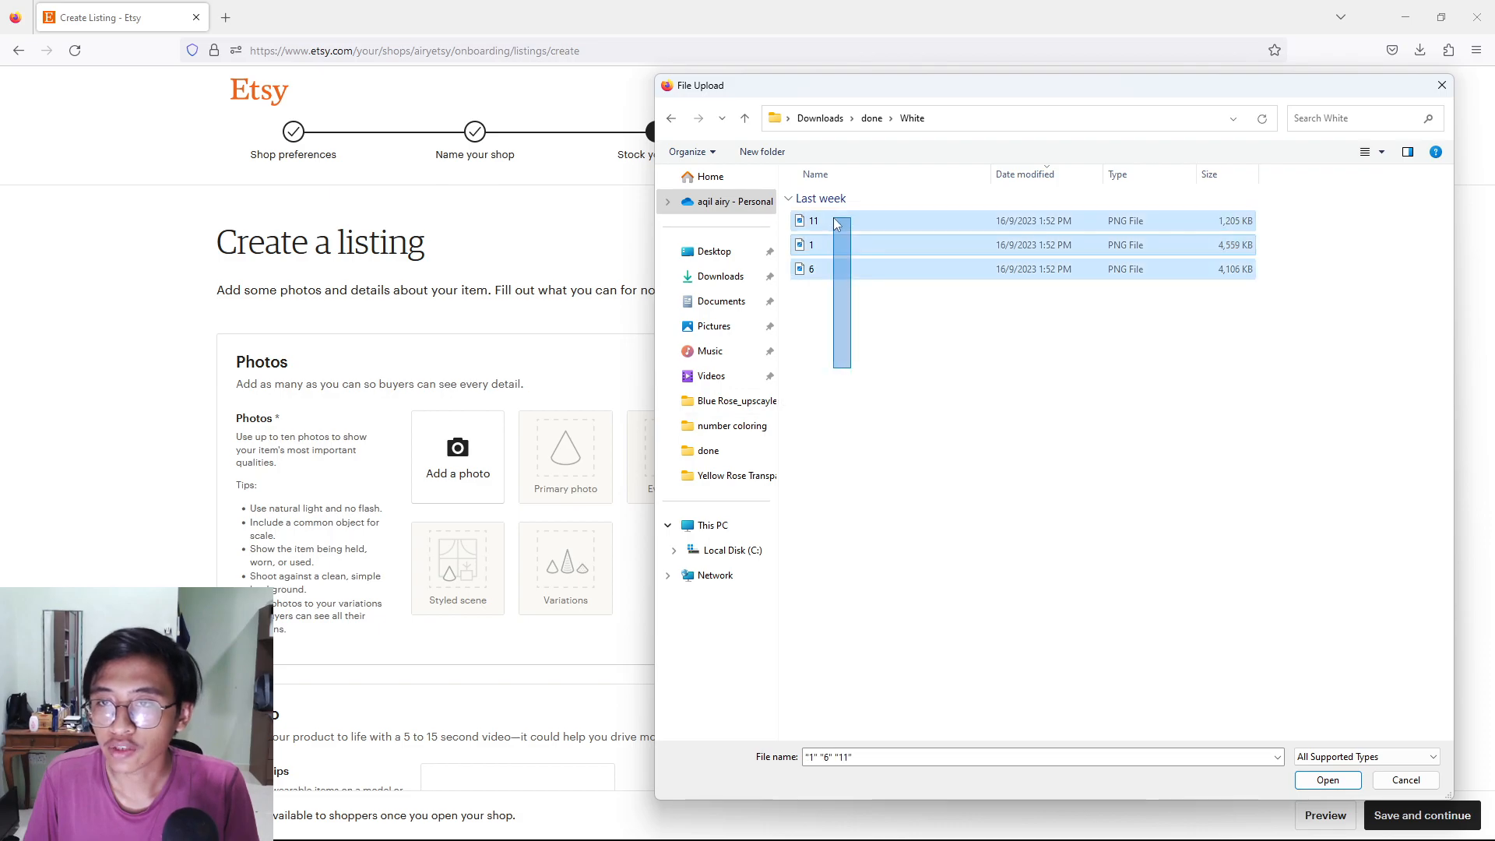
click(1345, 781)
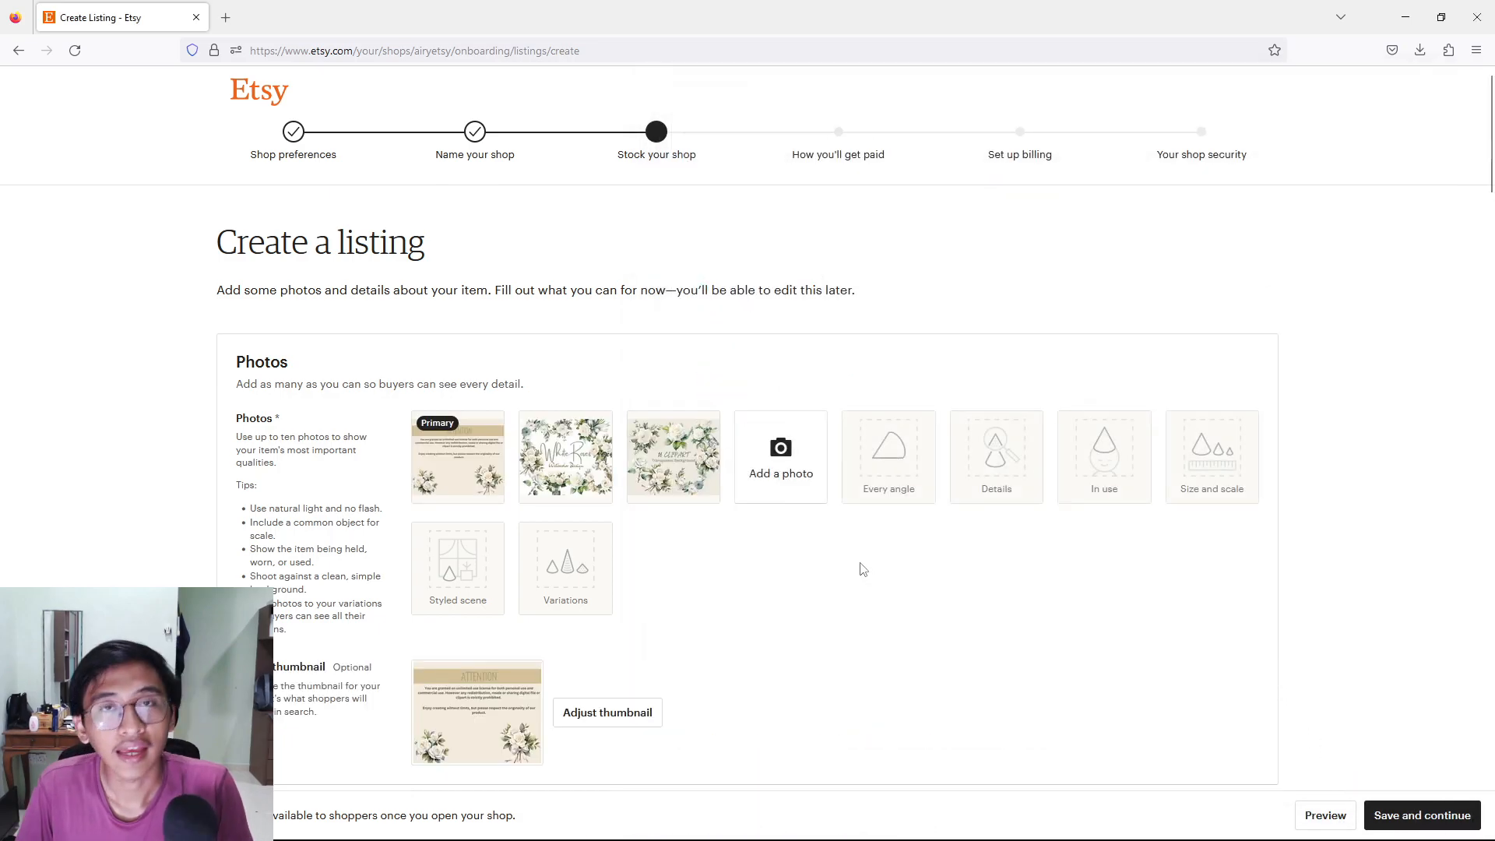
Step: View enlarged previews of the uploaded White Roses, 16 Clipart and Attention photos one after another
mouse_move(488, 470)
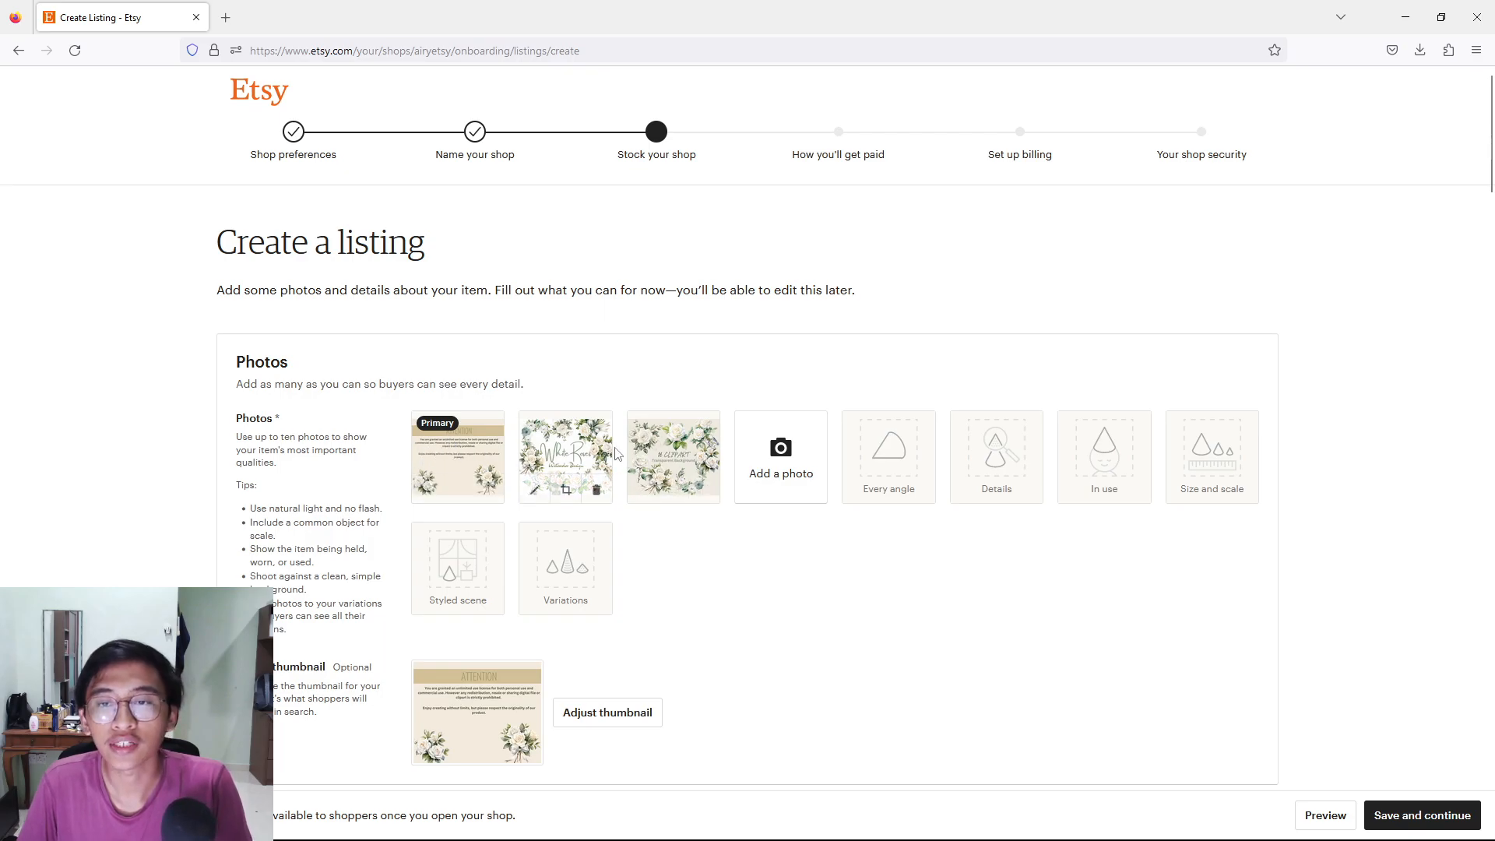
mouse_move(542, 450)
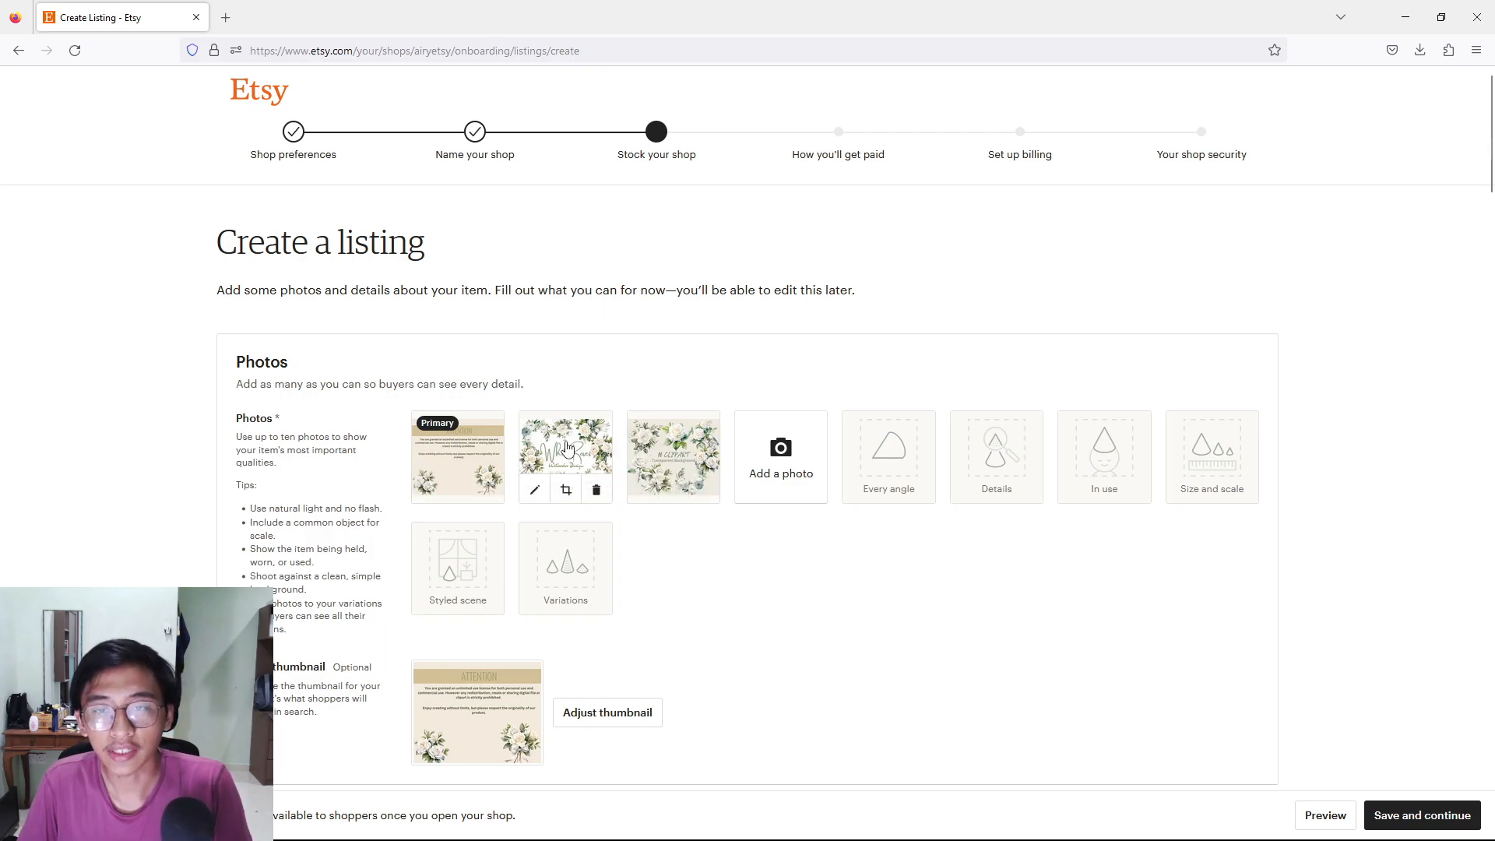
click(543, 450)
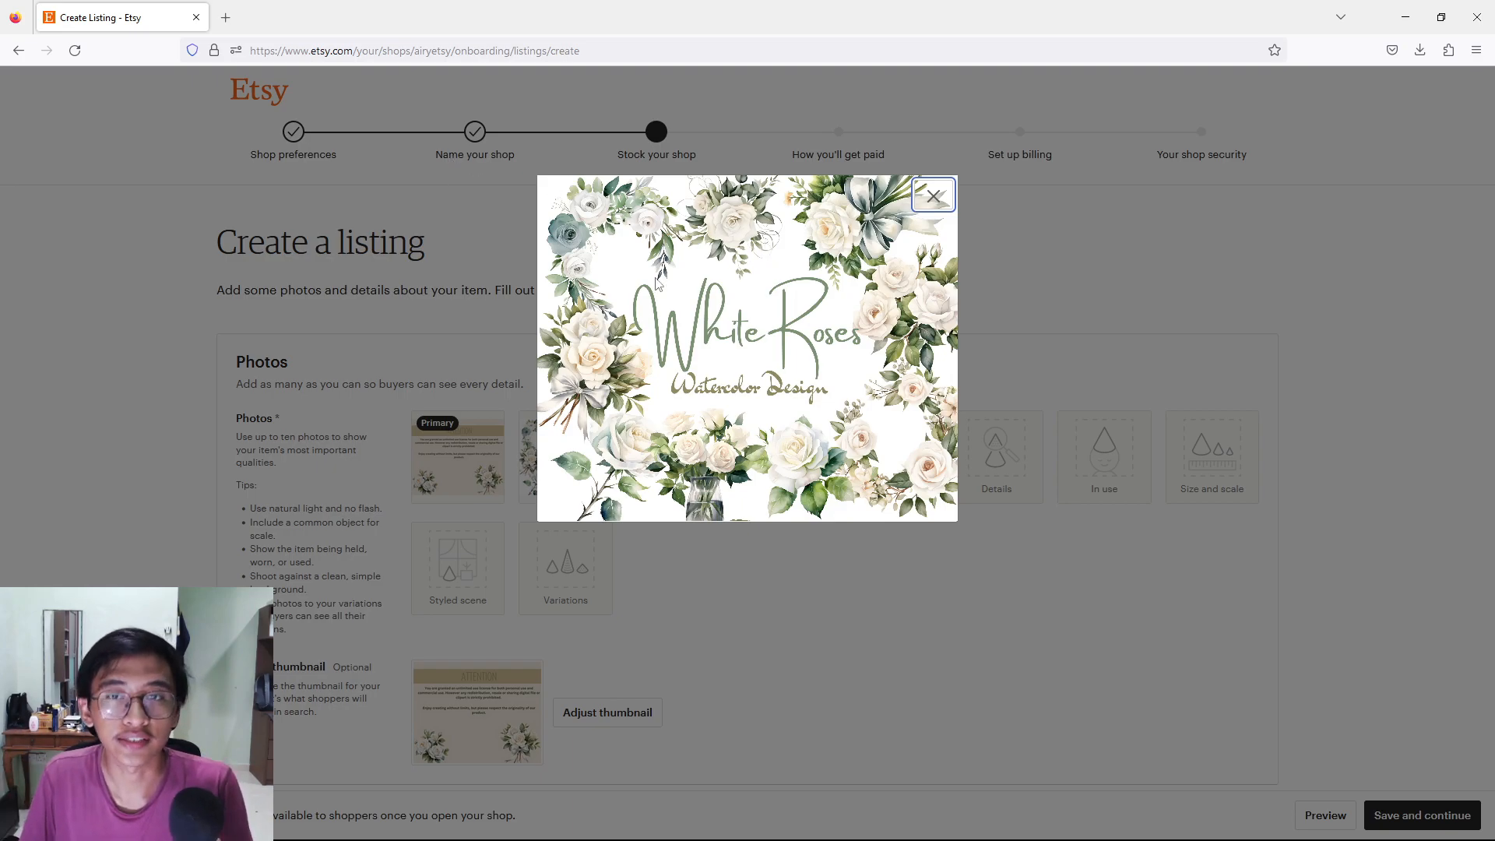
click(524, 436)
click(674, 454)
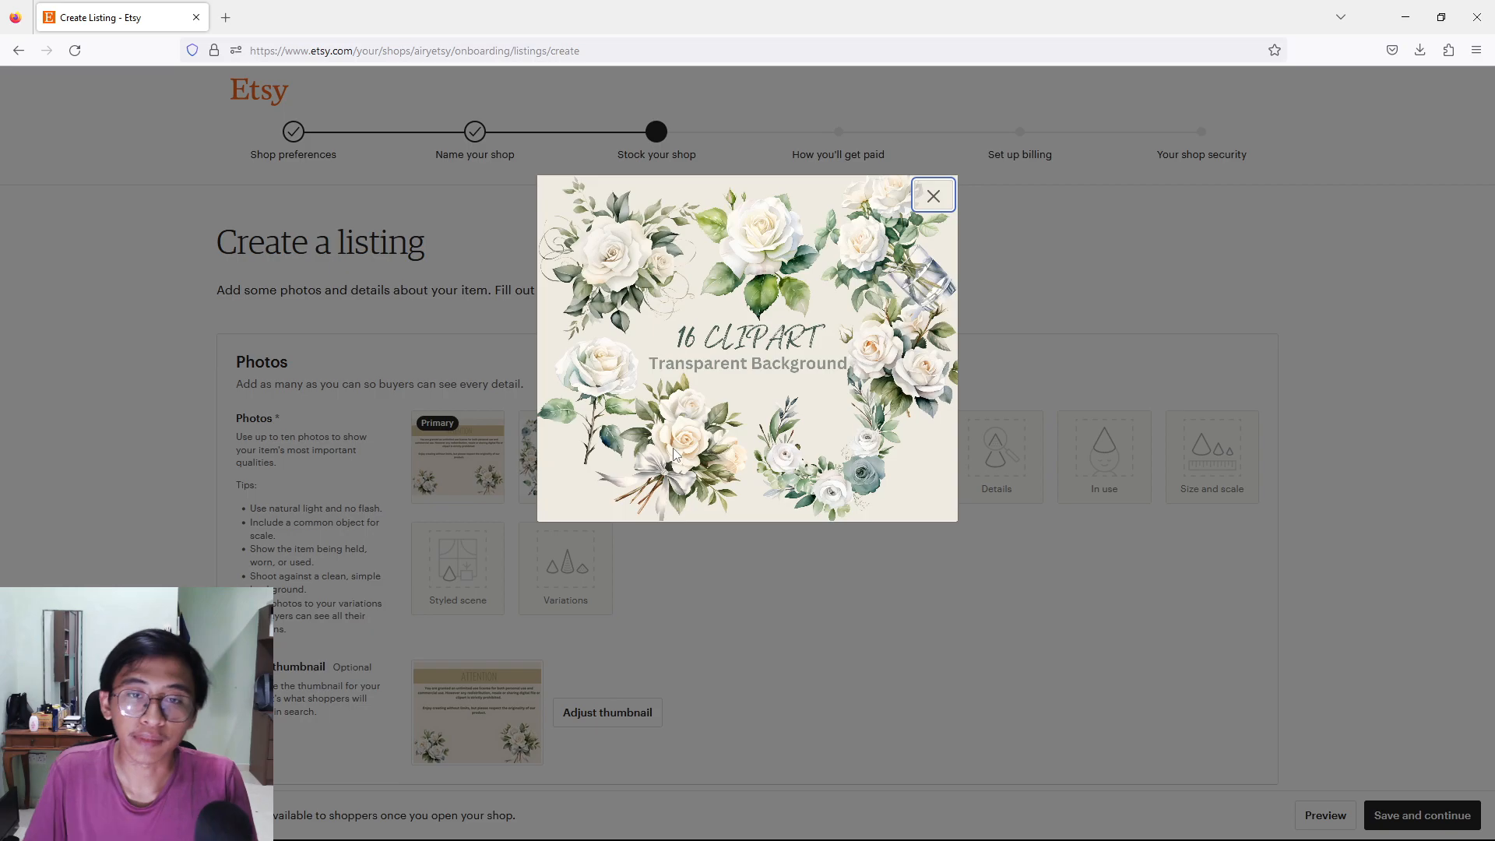
click(955, 455)
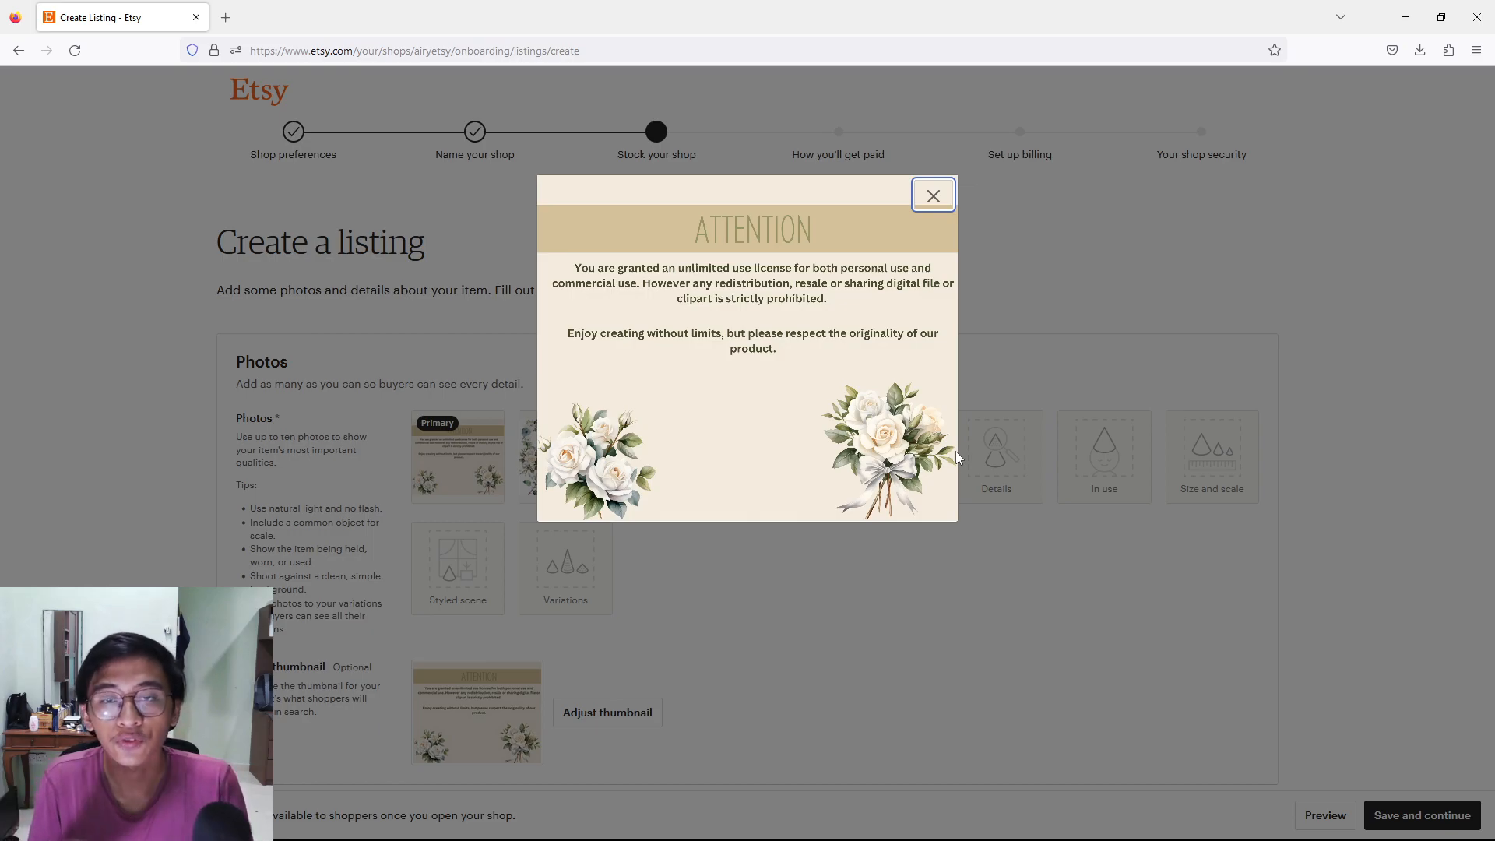
Step: Open the Etsy homepage in a new tab and bring up the Lilac Bouquets watercolor clipart listing as a reference
click(225, 18)
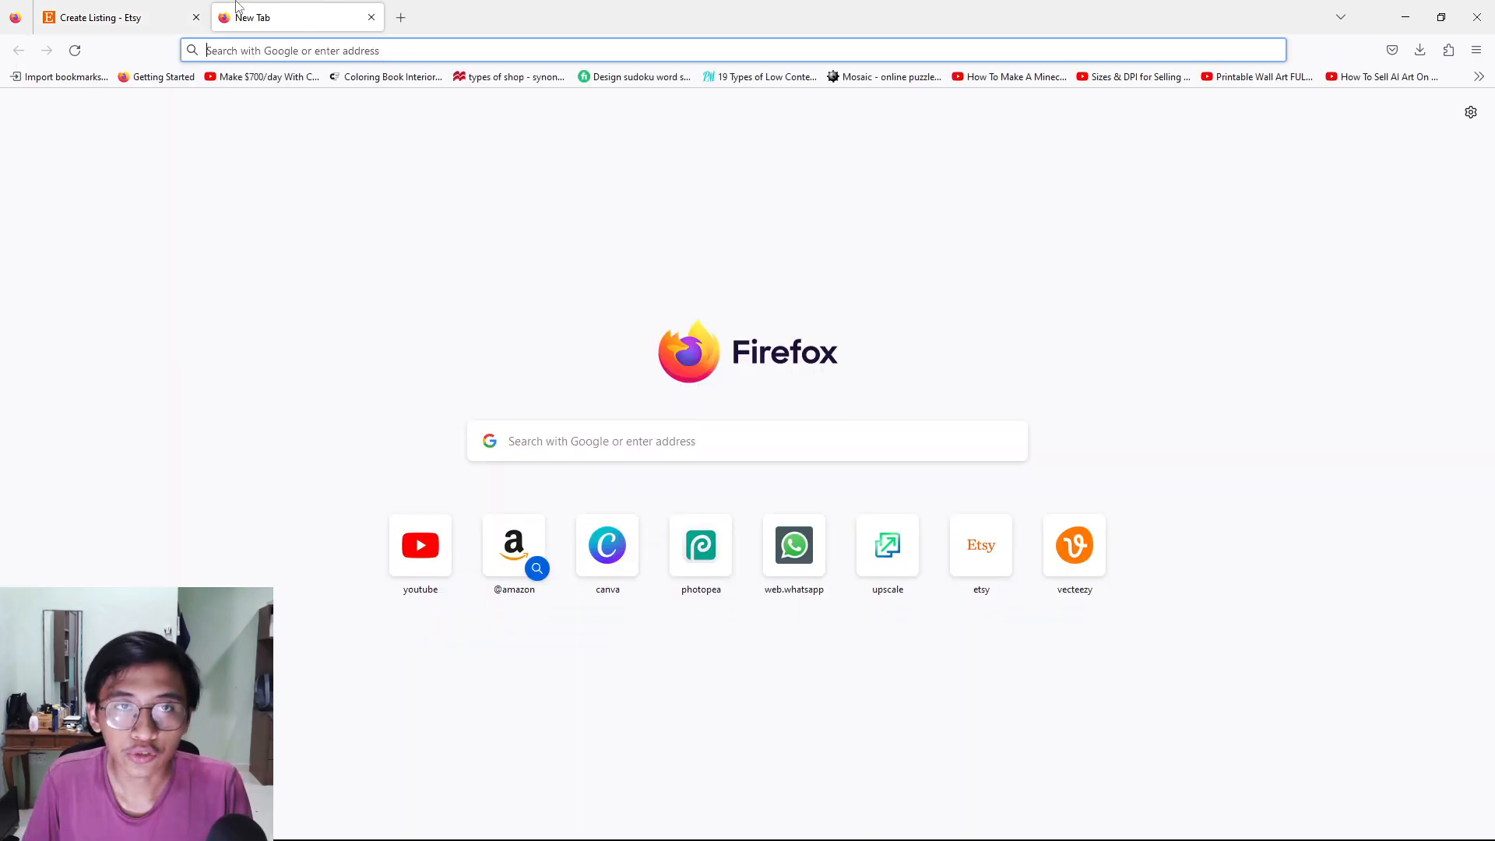
click(981, 545)
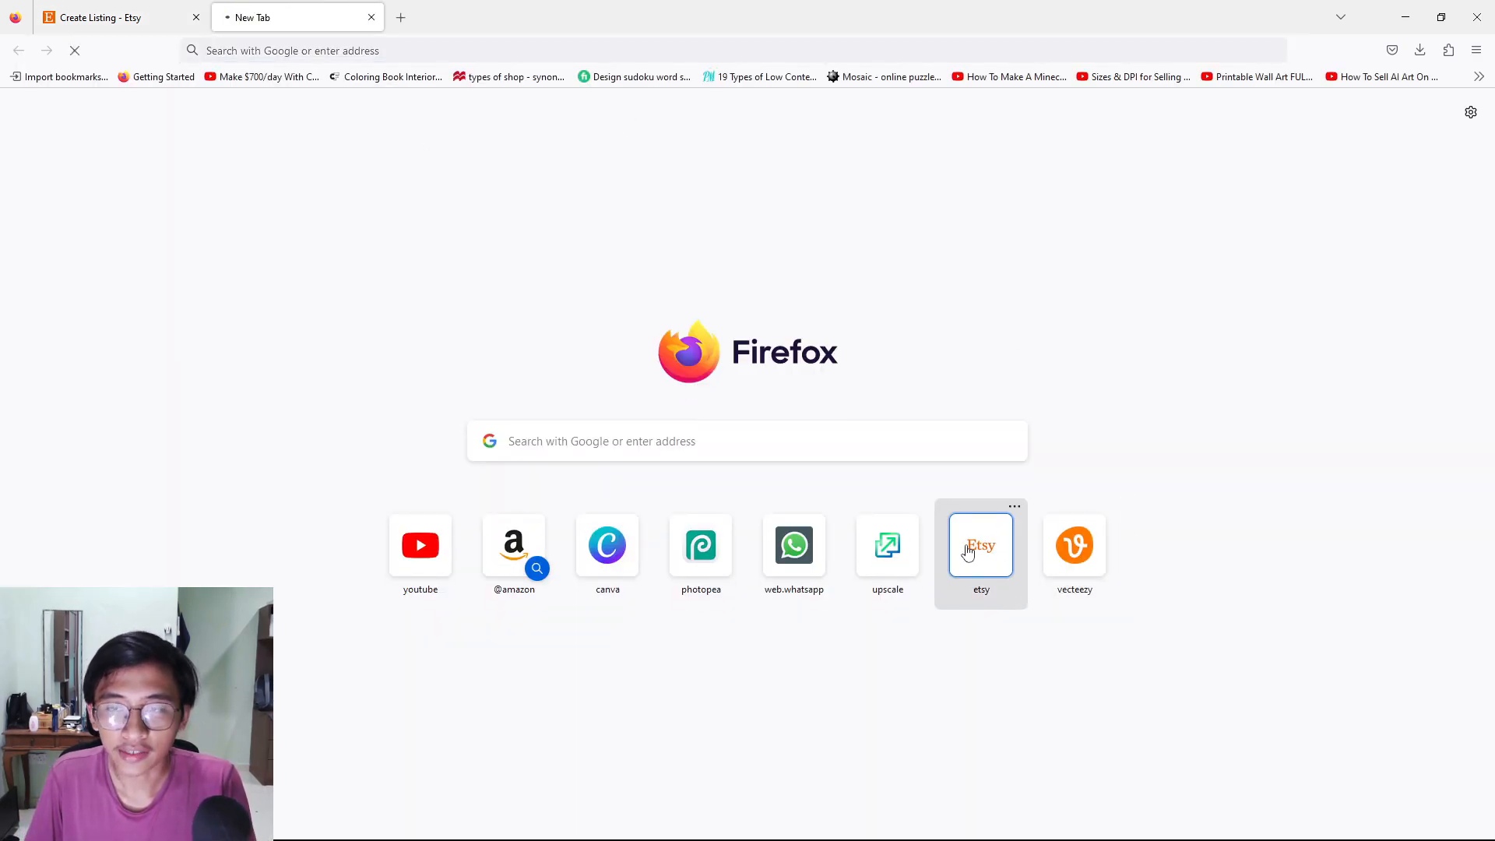
scroll(487, 359, down, 3)
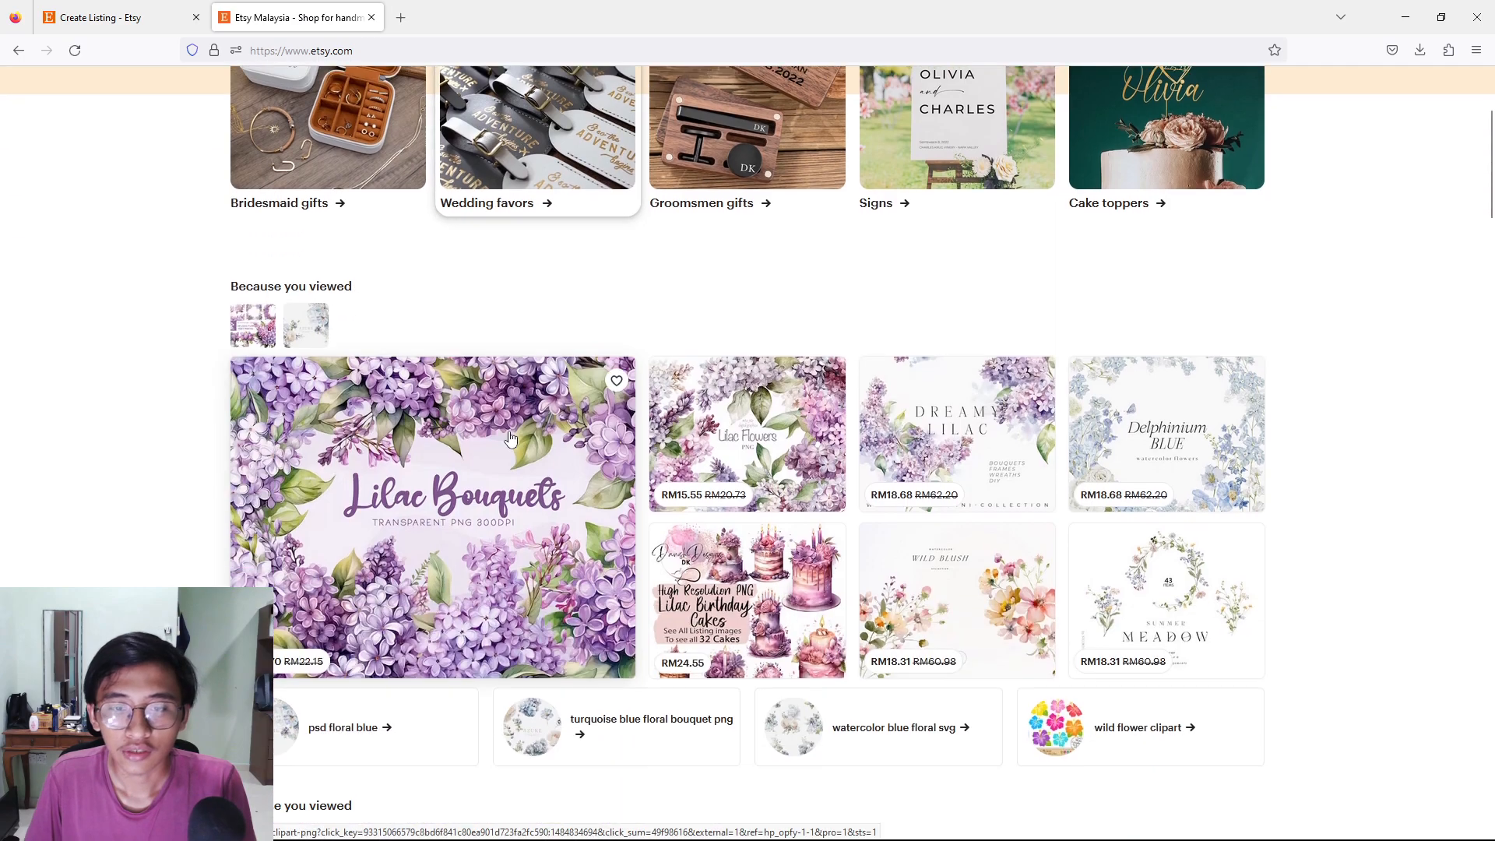
click(480, 505)
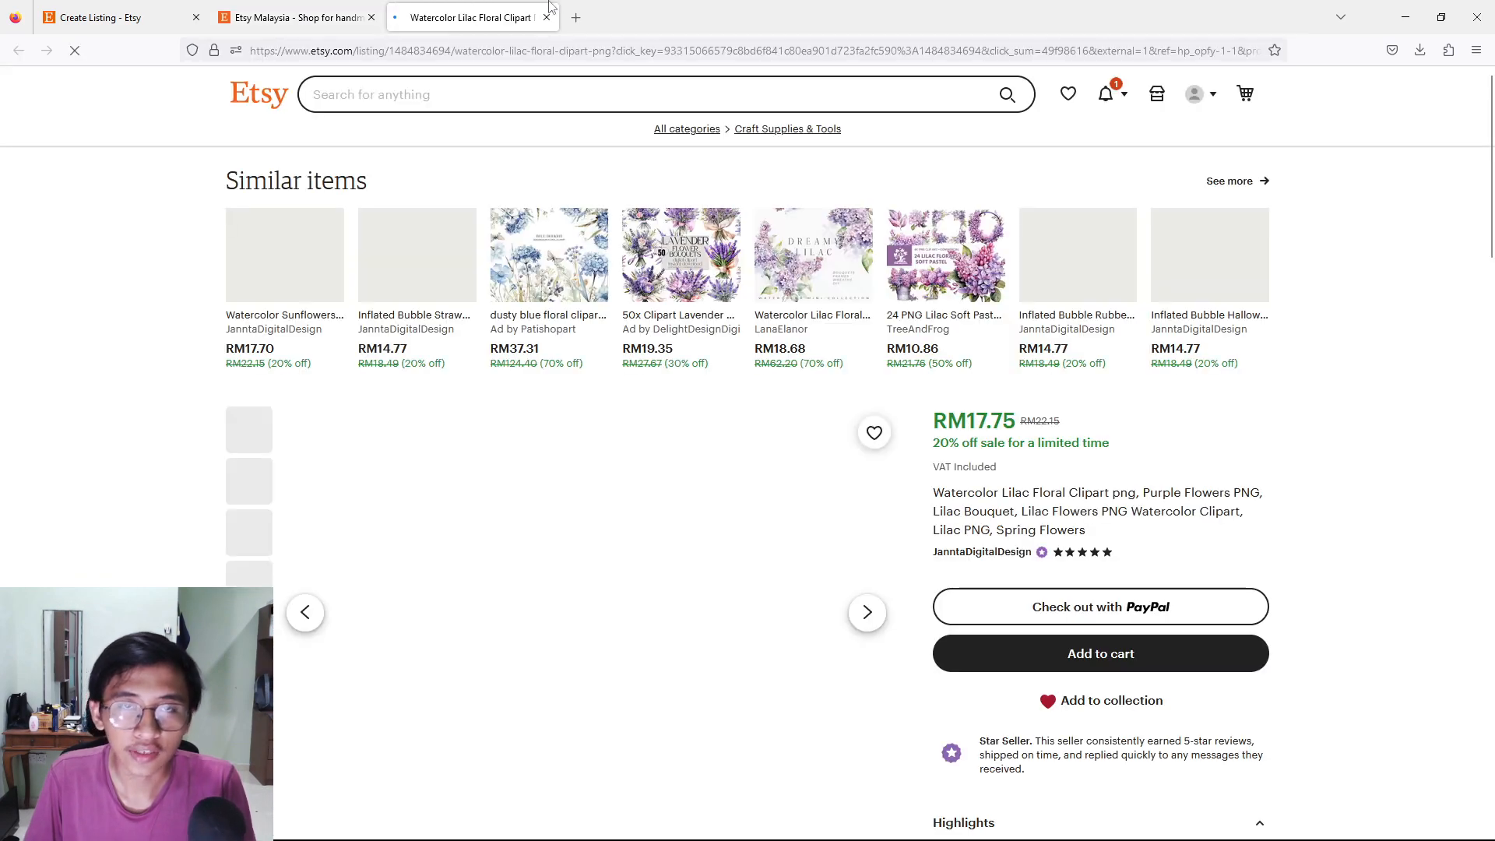
scroll(528, 364, down, 2)
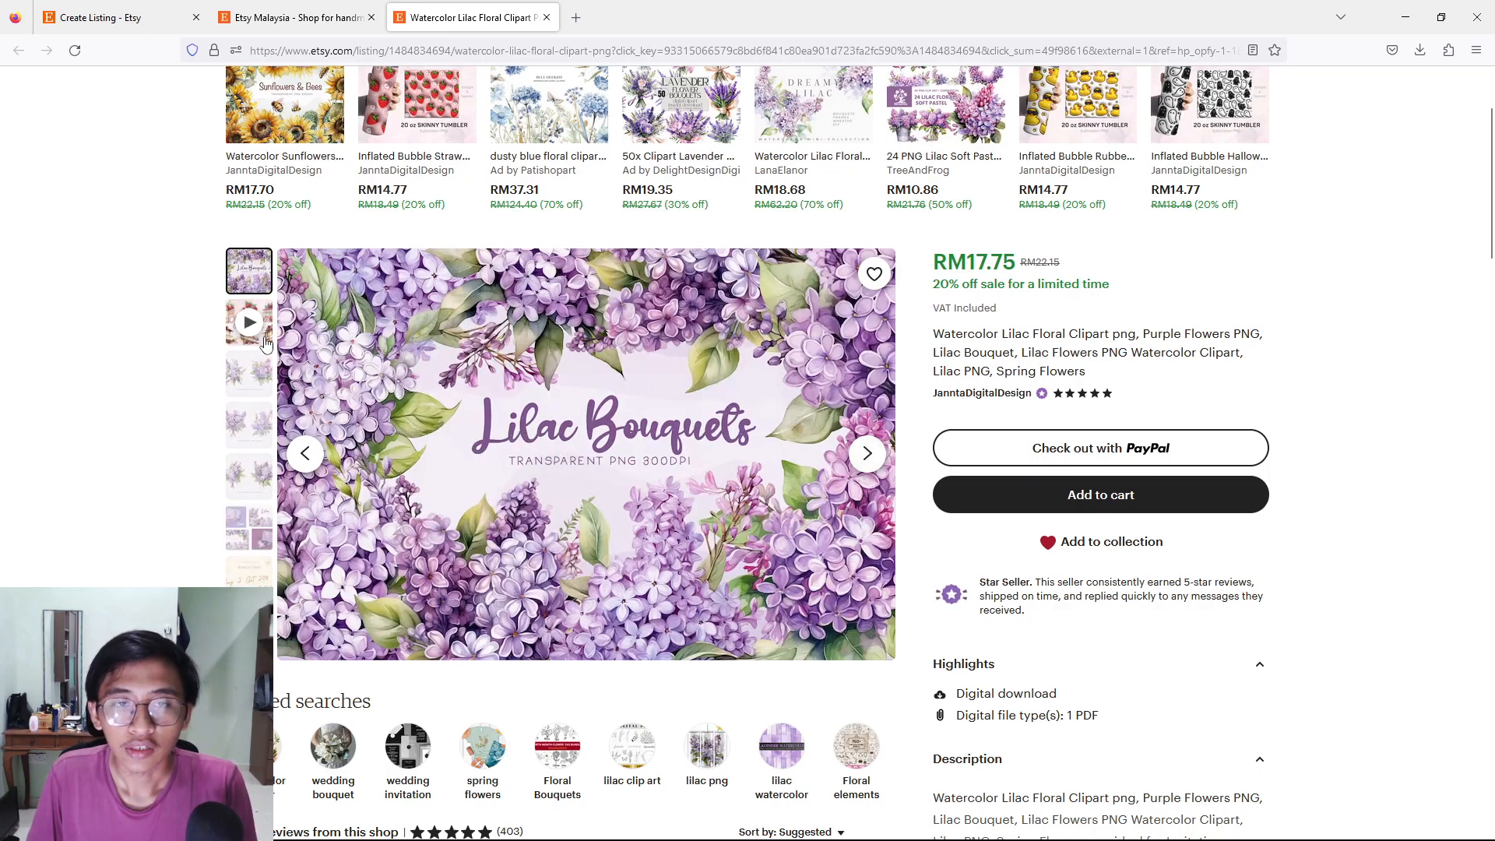
Step: Look through the Lilac Bouquets listing's photos one by one, including the bouquet, card mockup and whole-shop discount images, and its video
click(249, 375)
click(250, 432)
click(251, 495)
click(249, 279)
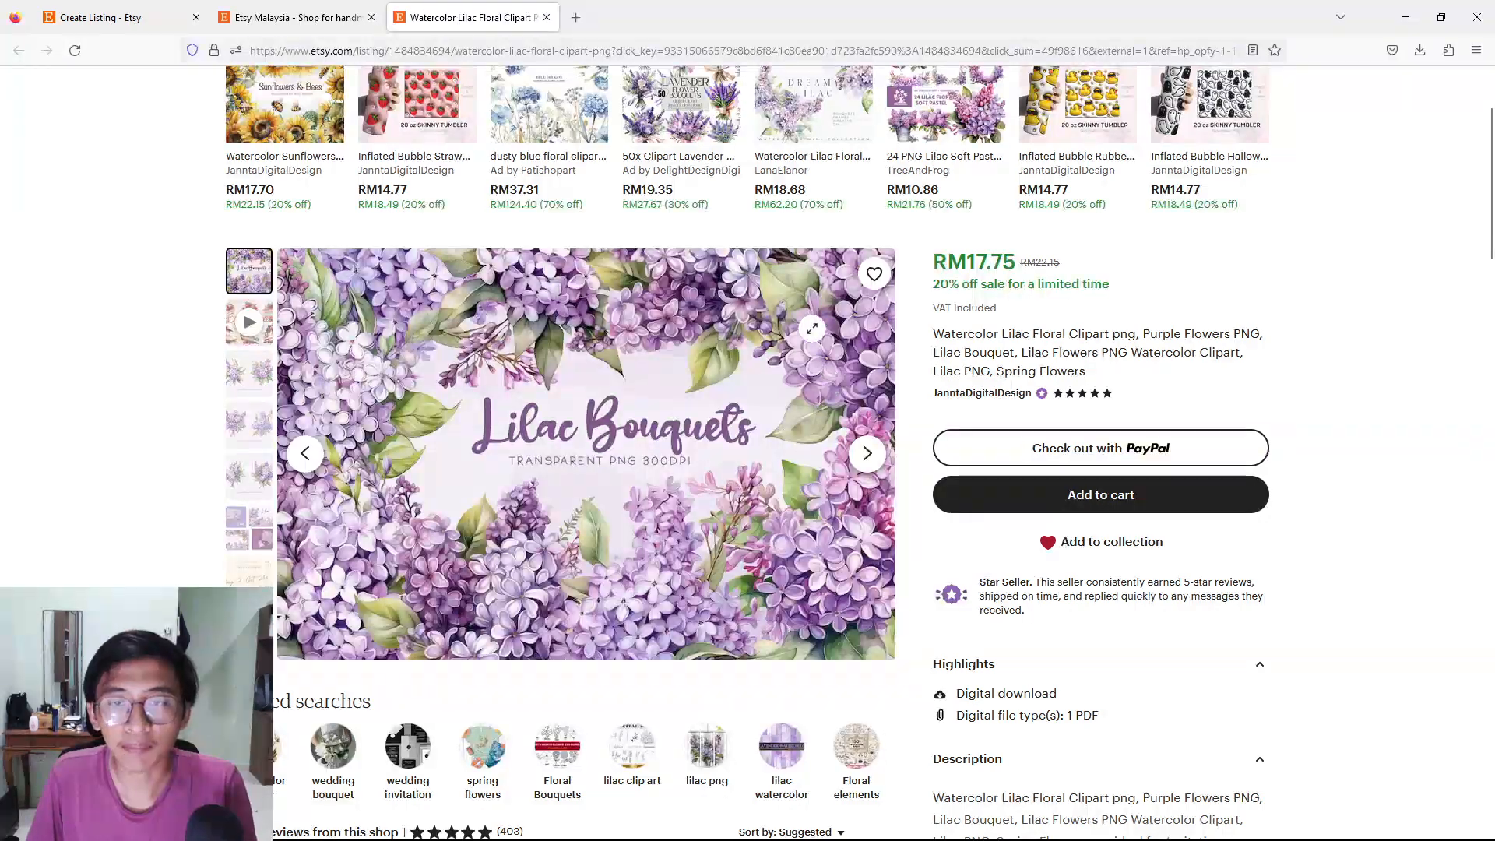
click(260, 377)
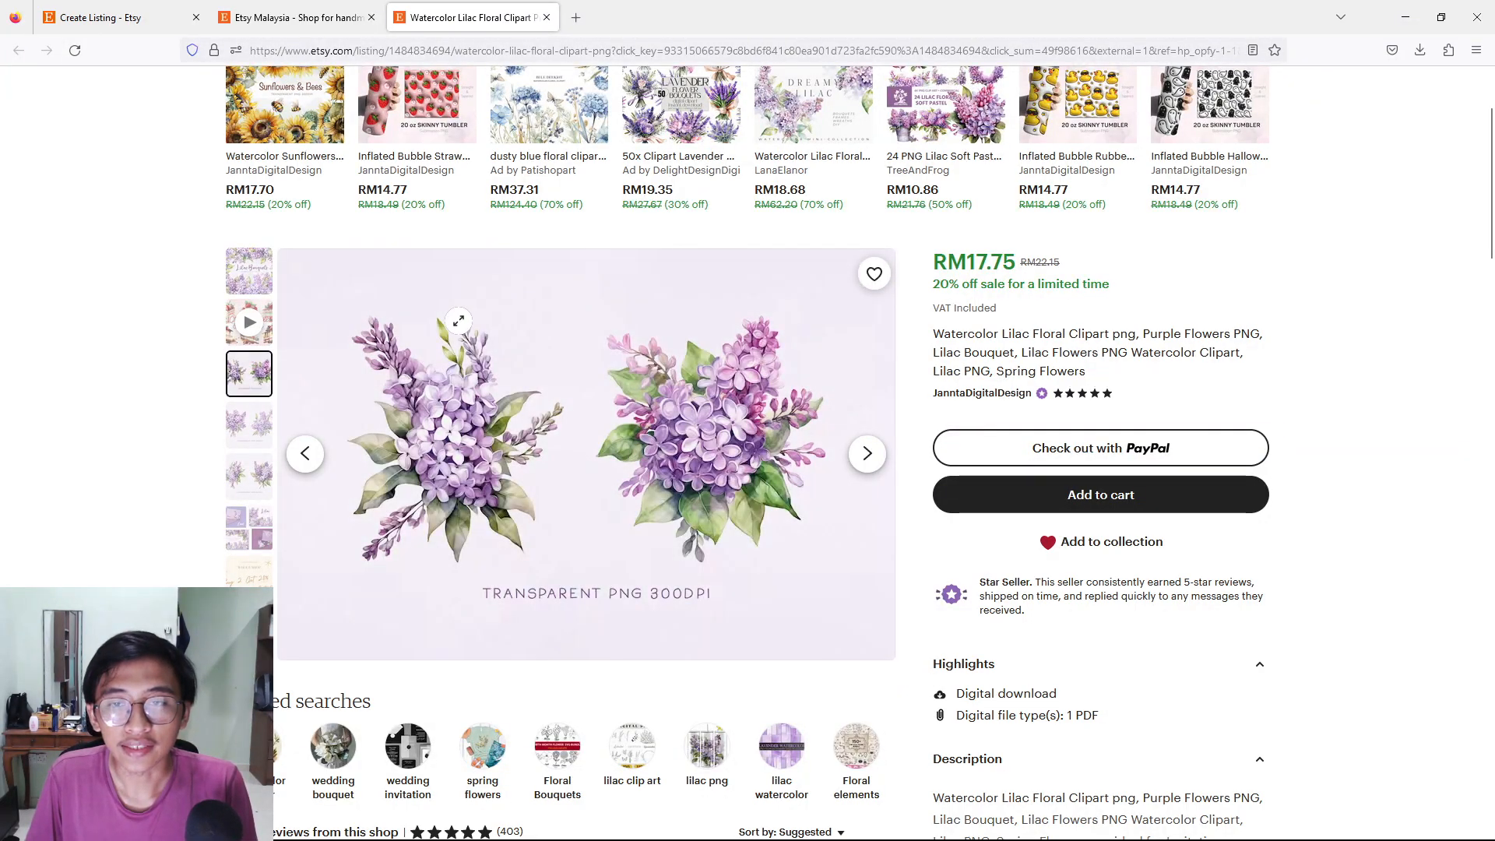
click(238, 443)
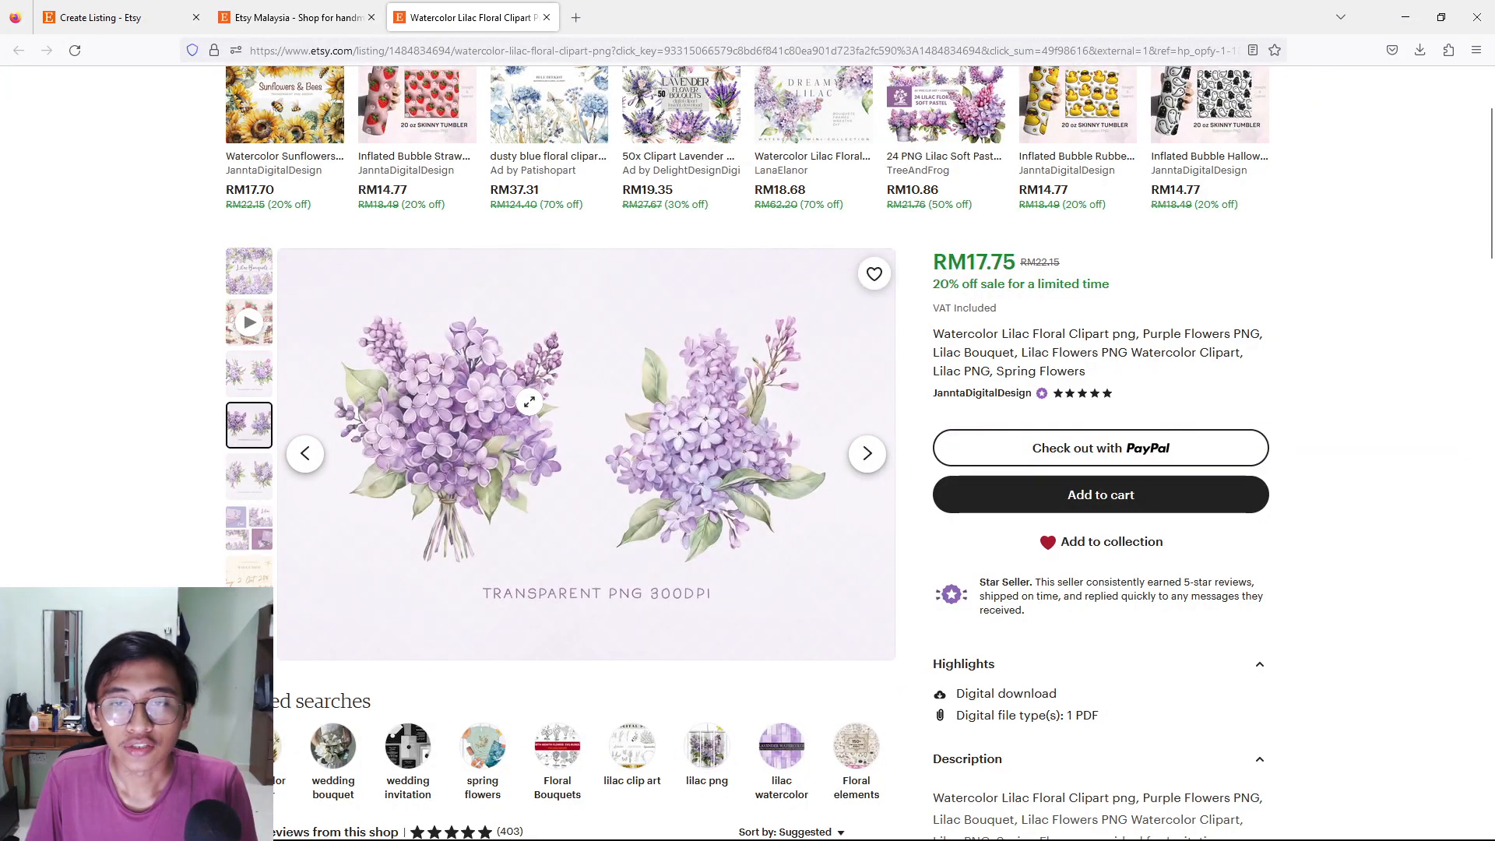
click(243, 481)
click(249, 529)
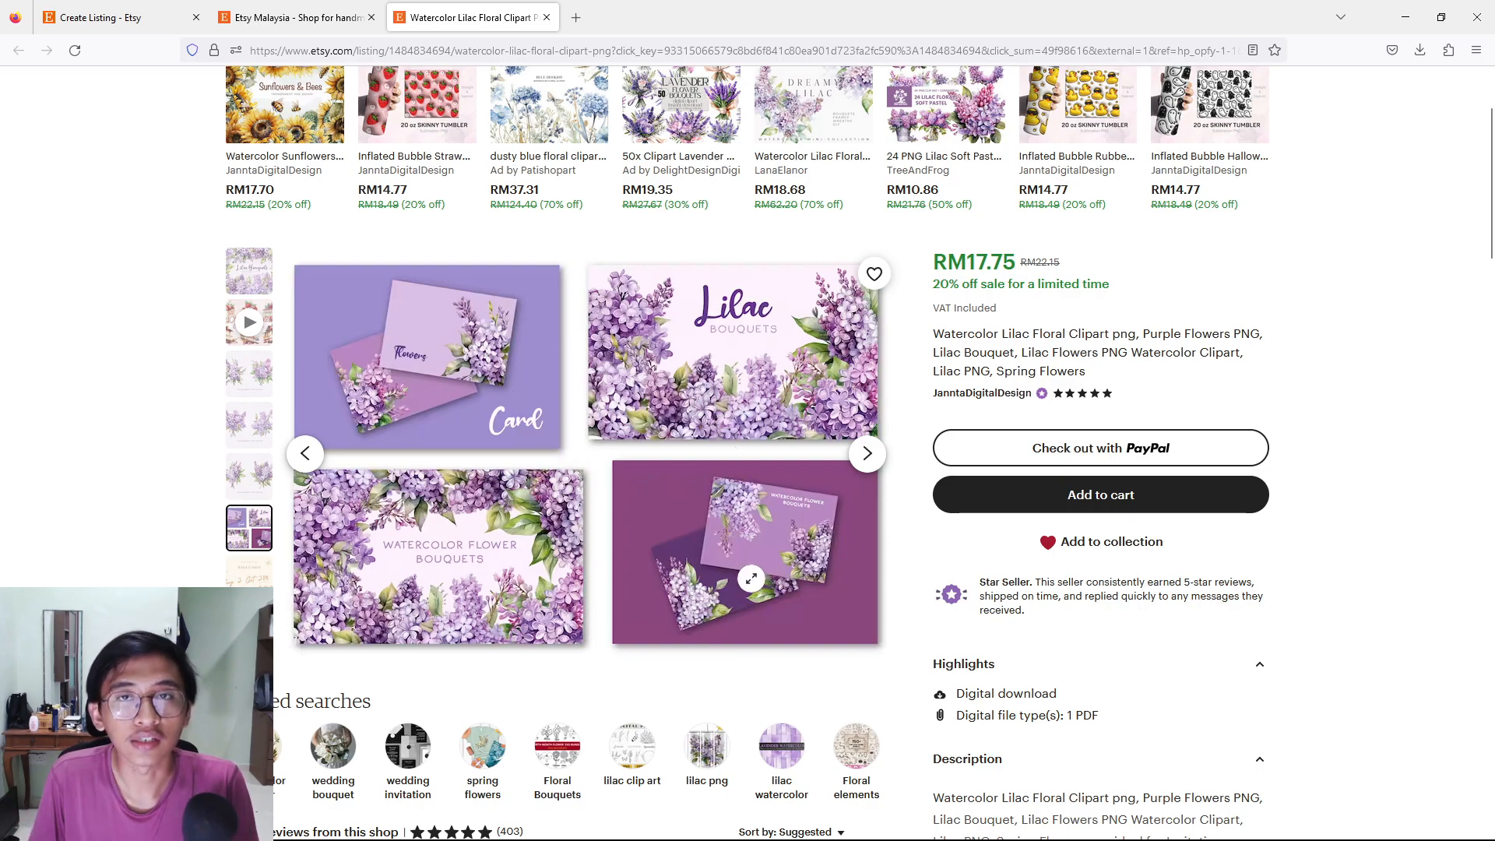
click(234, 580)
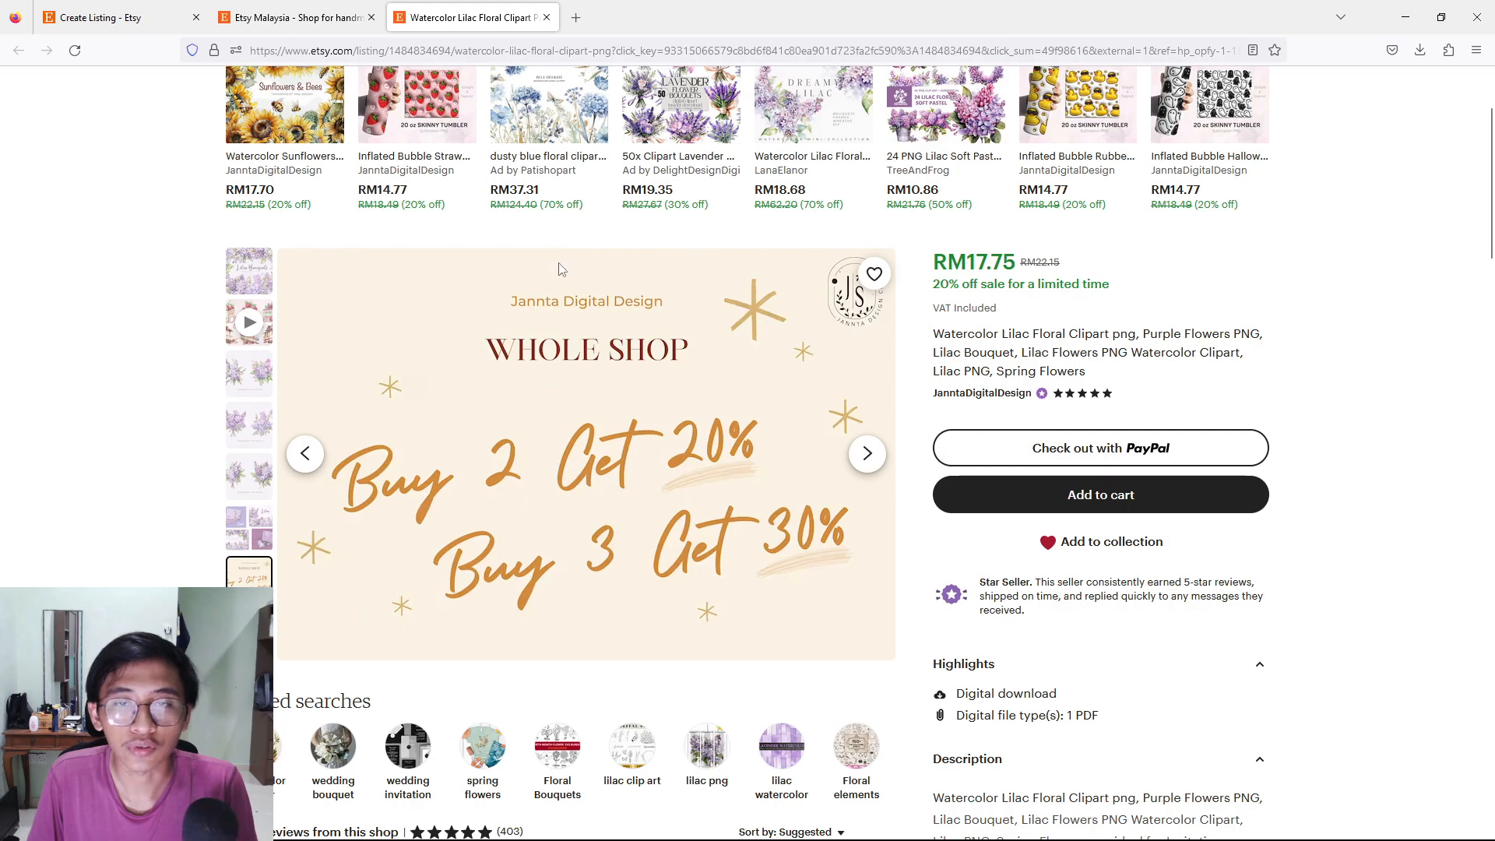
click(243, 319)
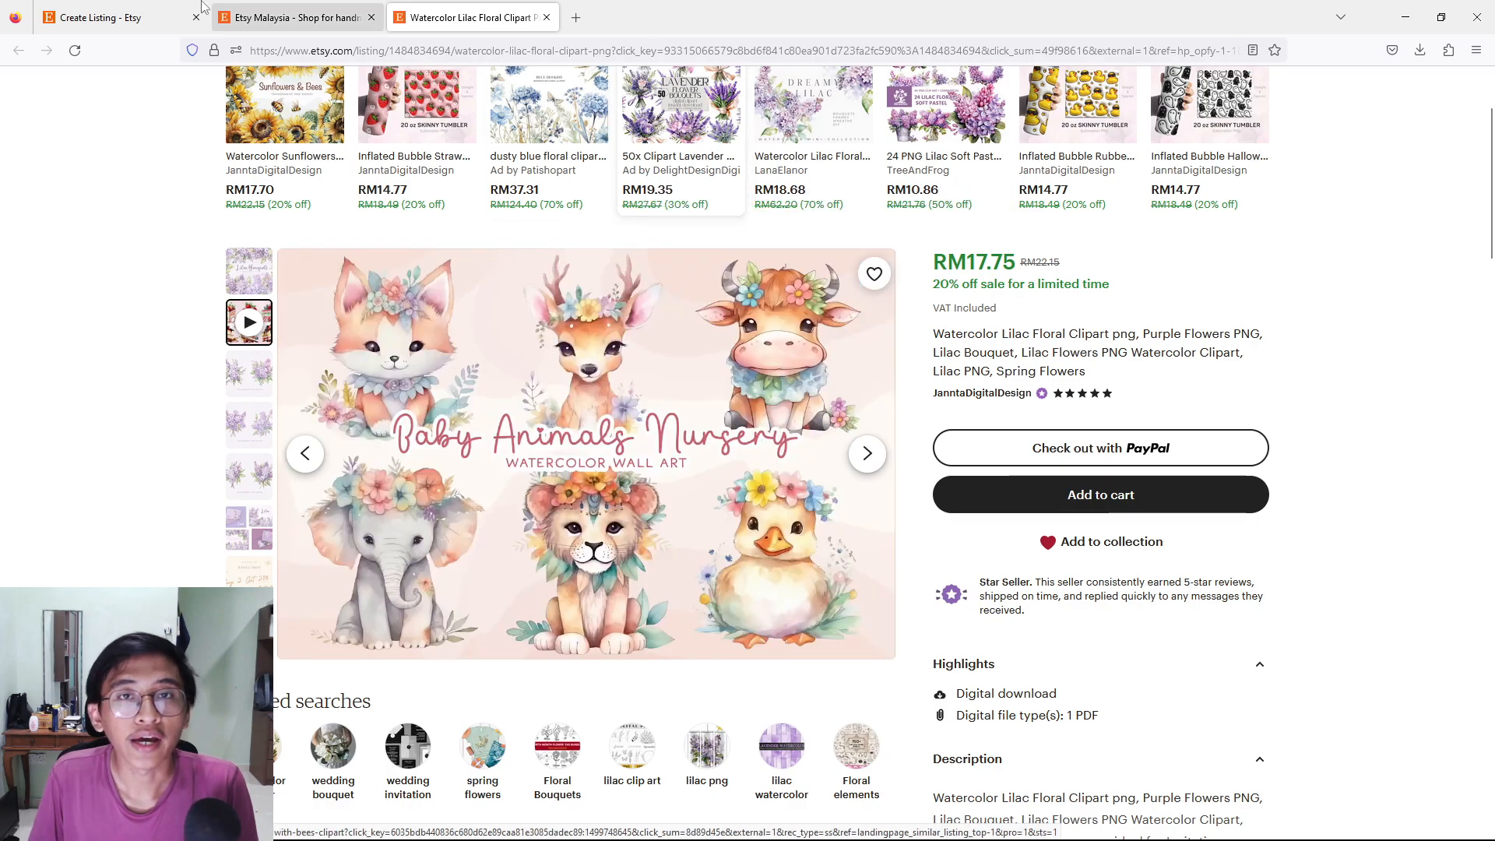
Step: Return to the listing draft and reorder its photos to White Roses as primary, 16 Clipart second and Attention third
click(295, 17)
click(170, 8)
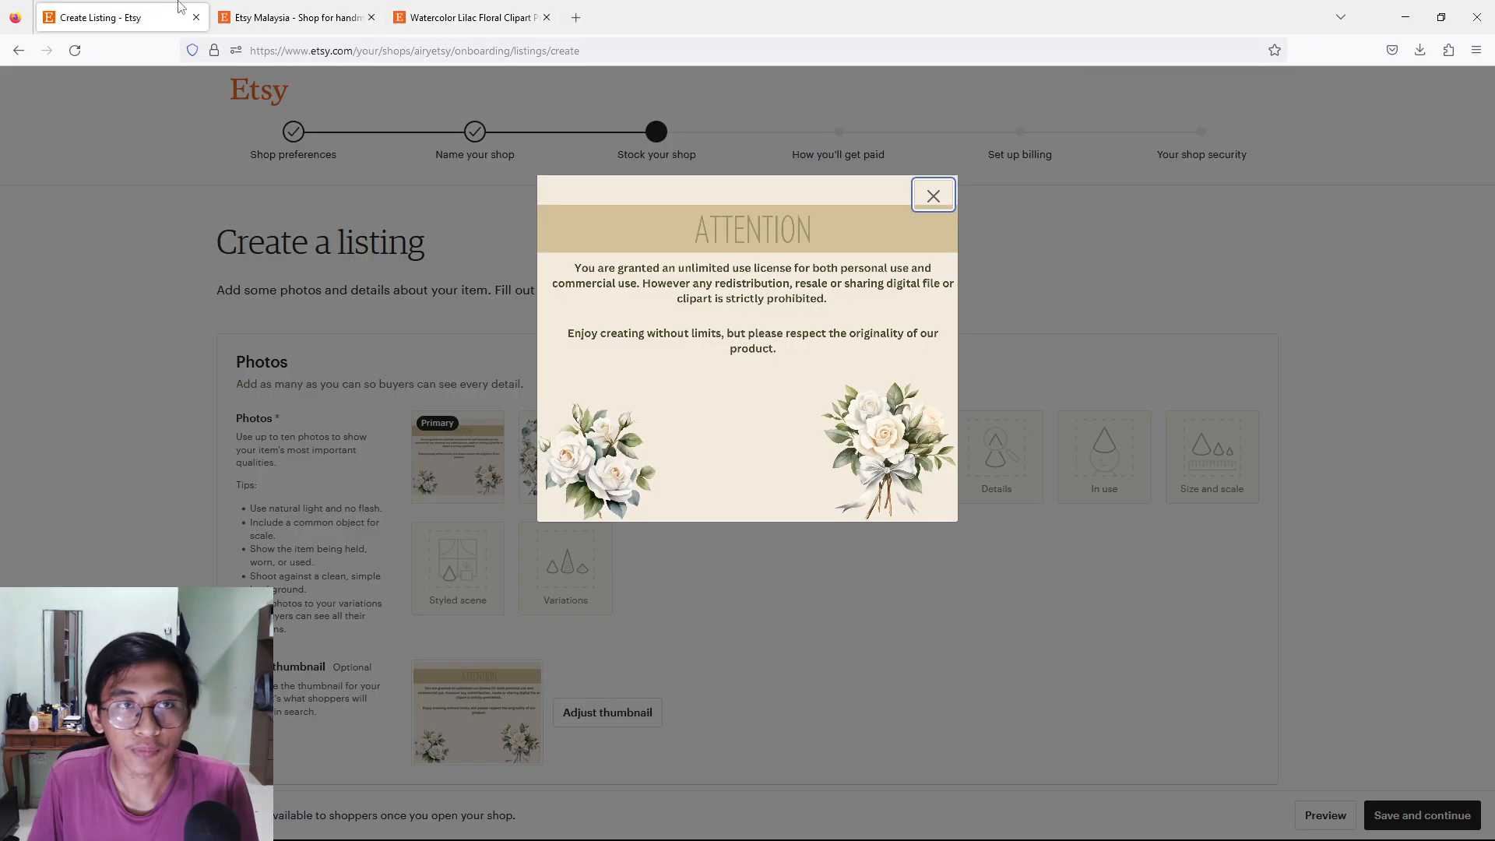
click(931, 195)
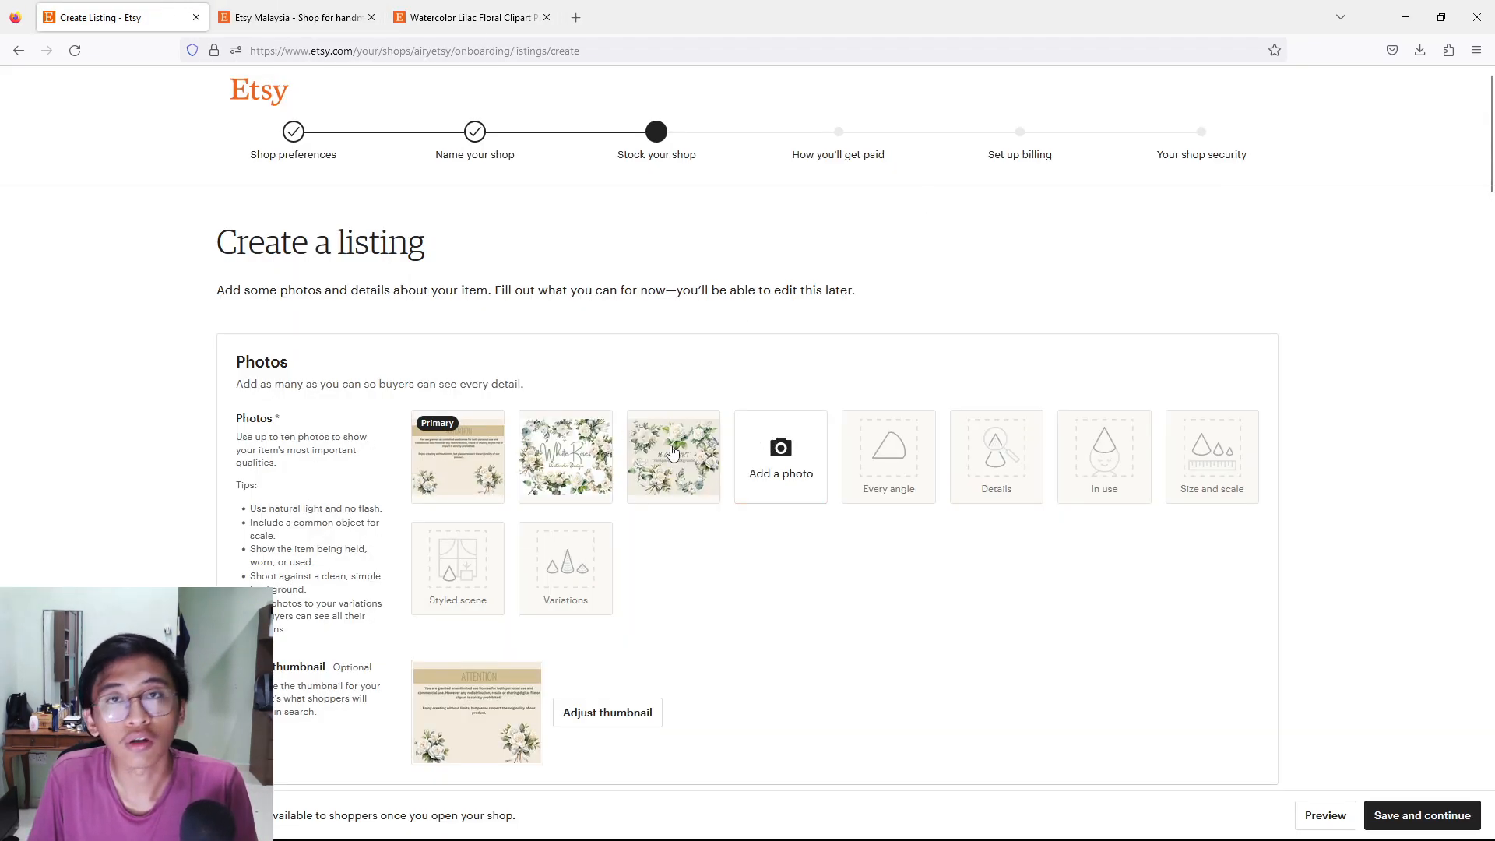
click(590, 445)
click(922, 523)
drag(580, 448, 477, 443)
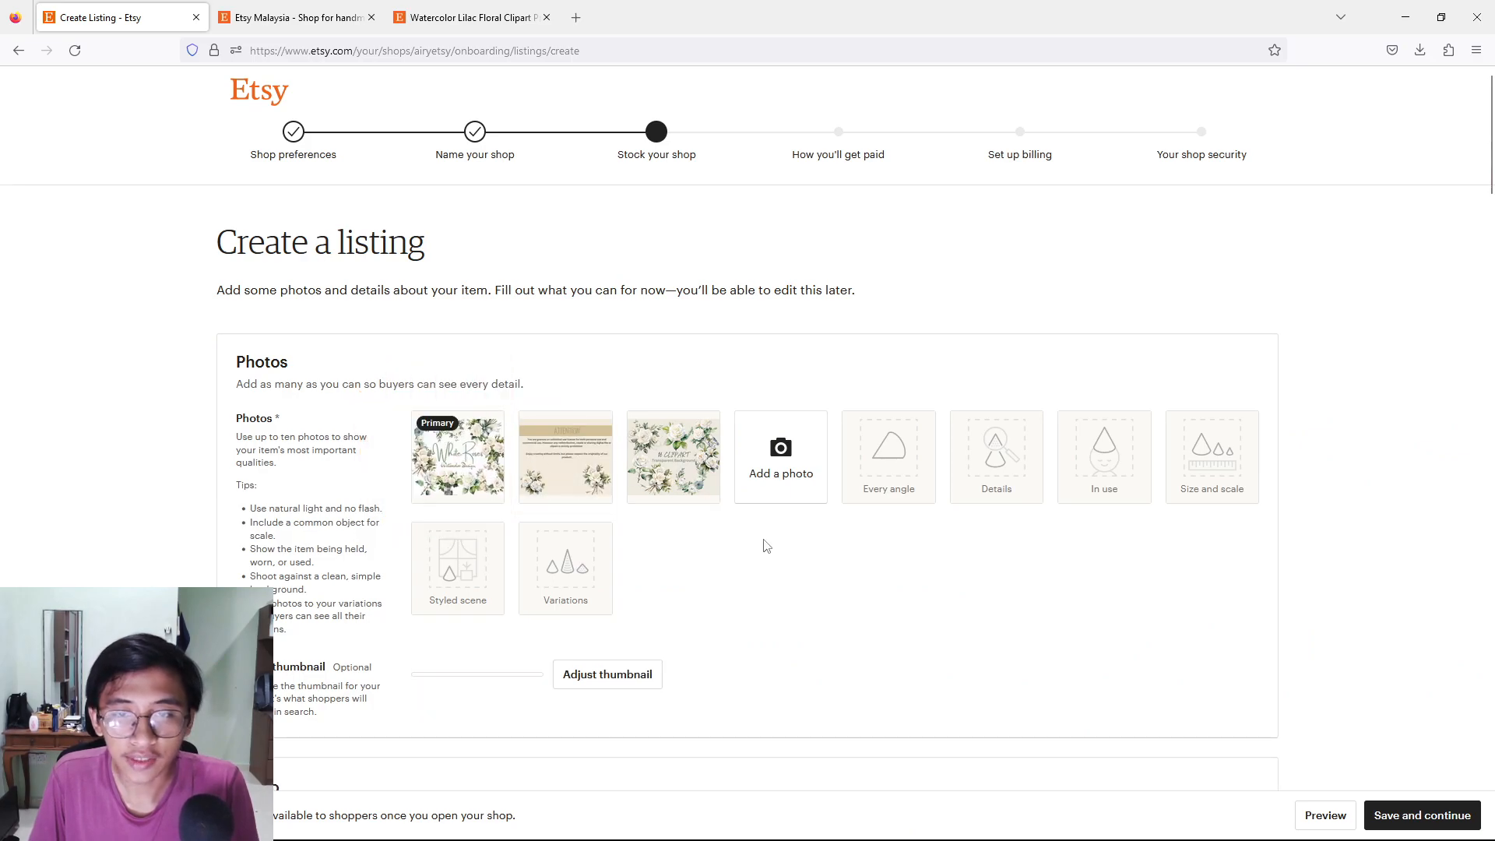
click(676, 450)
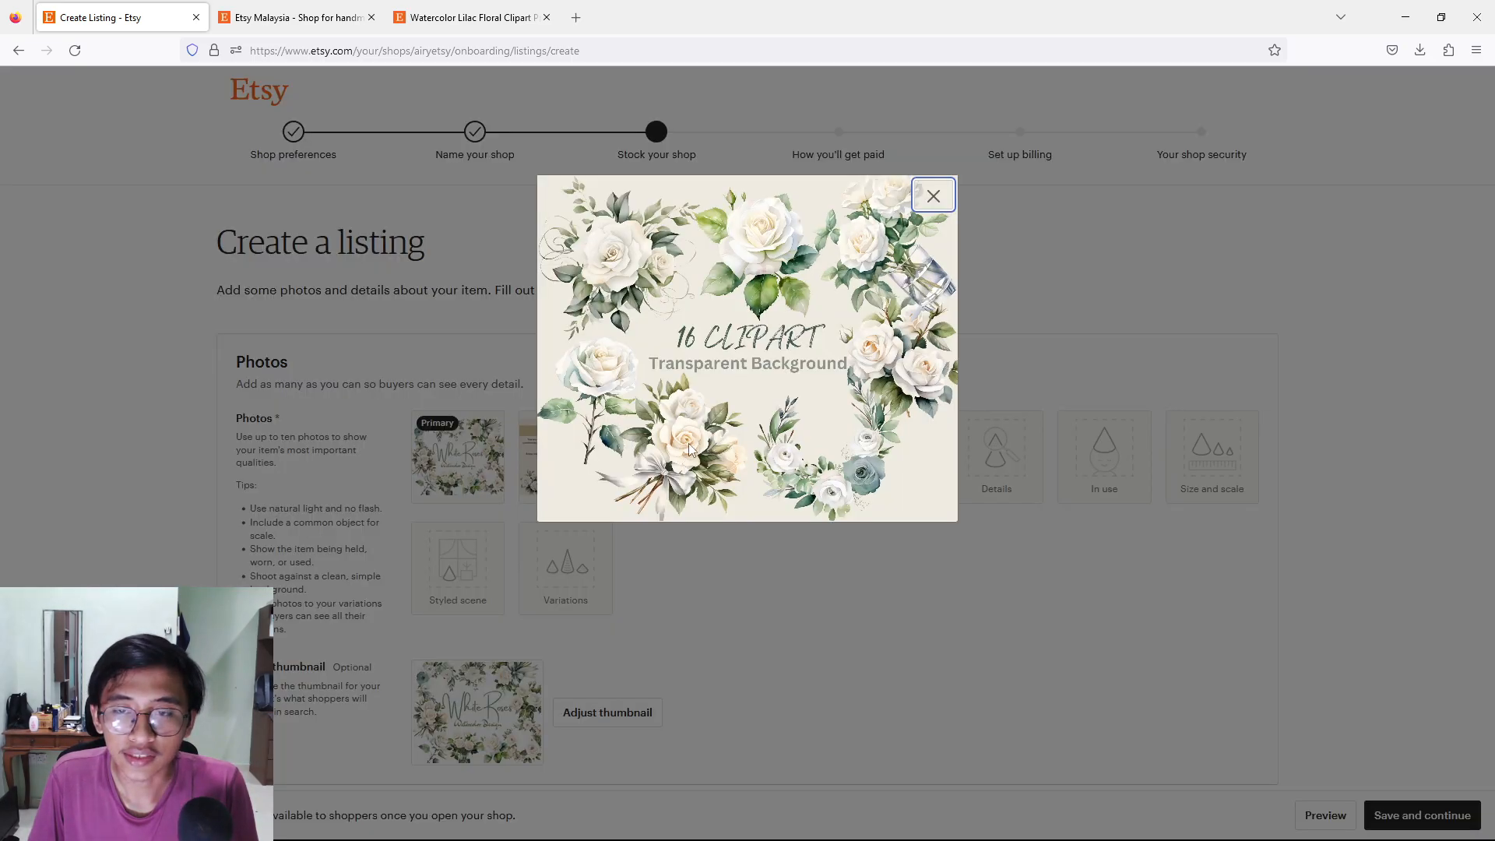
click(934, 194)
drag(685, 451, 560, 448)
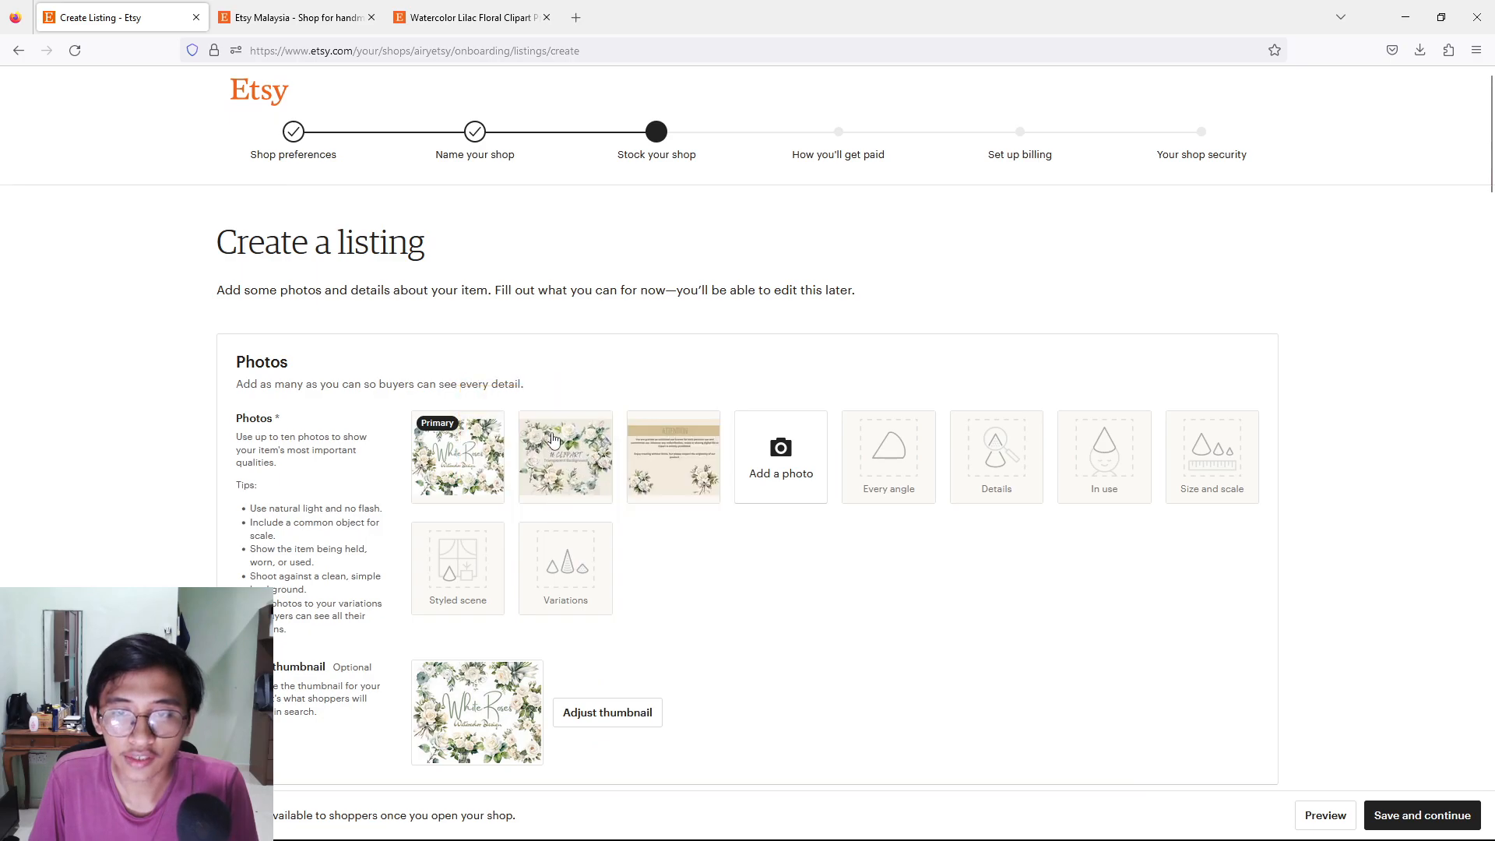
Step: Adjust the primary photo's thumbnail at the minimum zoom and save it
scroll(718, 629, down, 2)
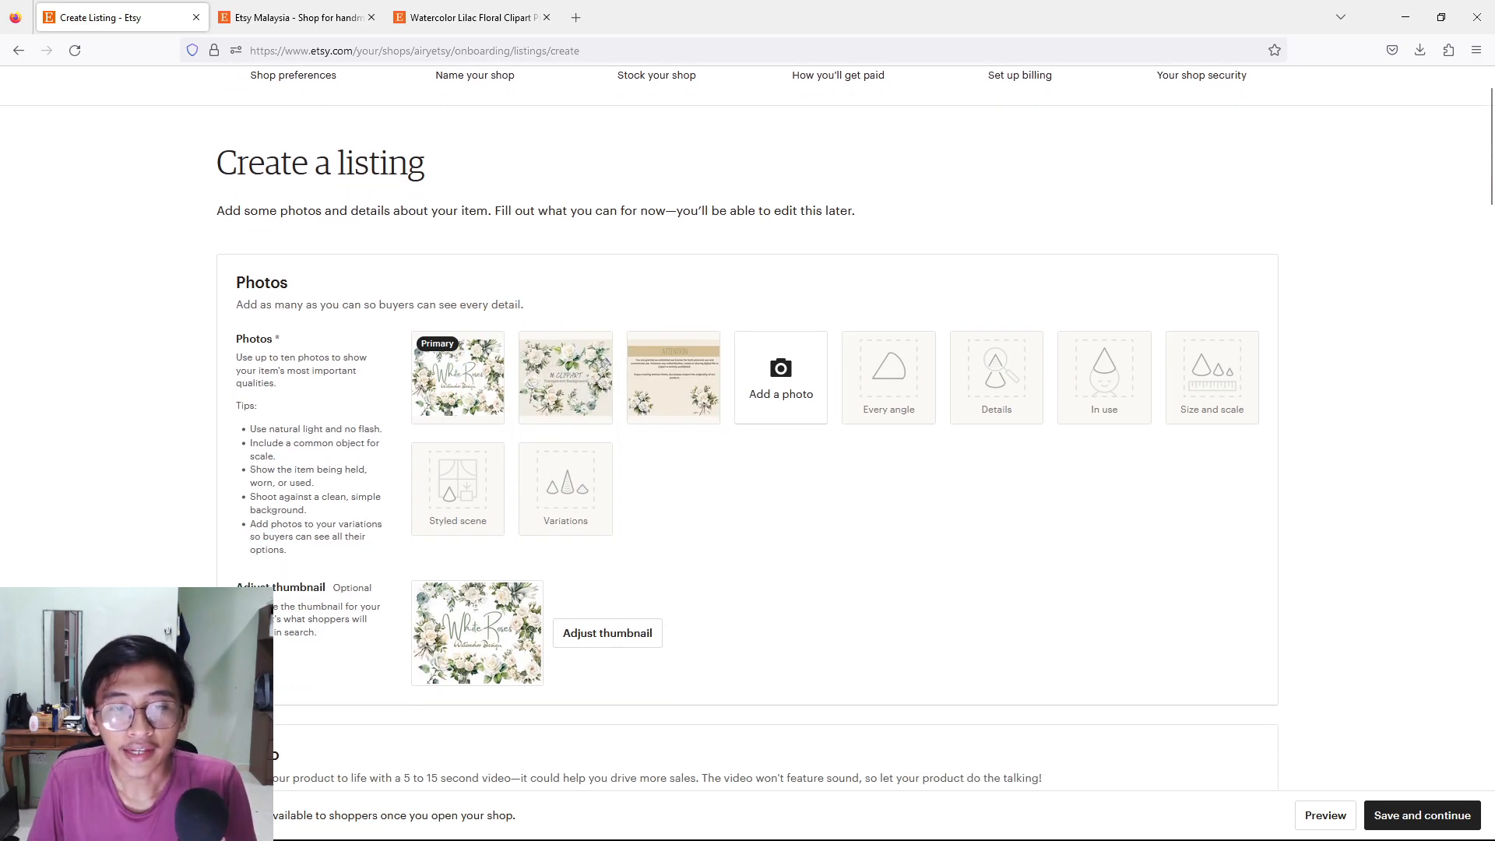
click(588, 634)
mouse_move(677, 478)
mouse_down()
mouse_move(830, 487)
mouse_move(678, 471)
mouse_up()
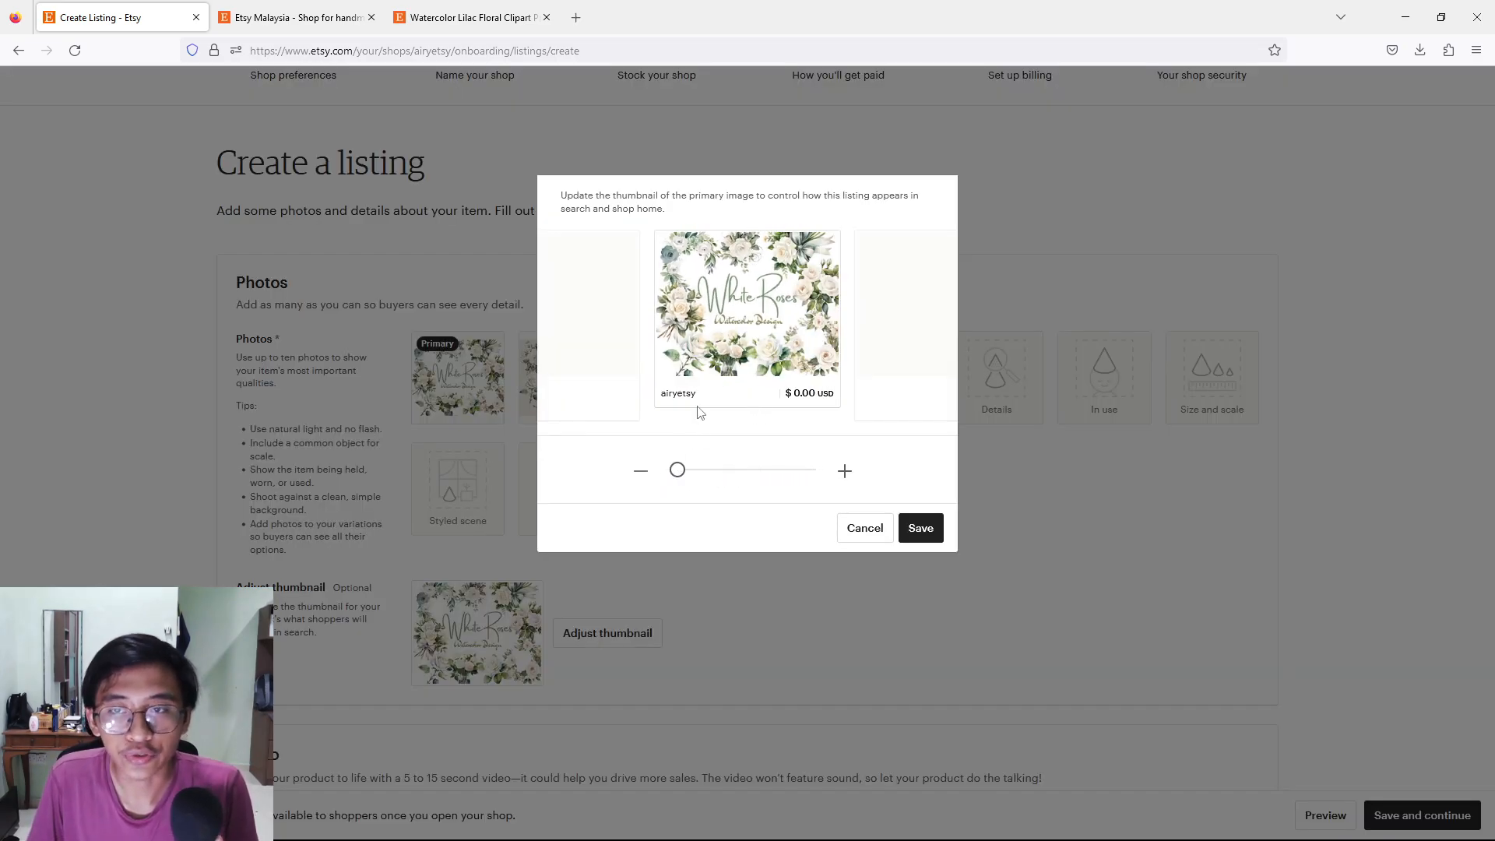
click(918, 528)
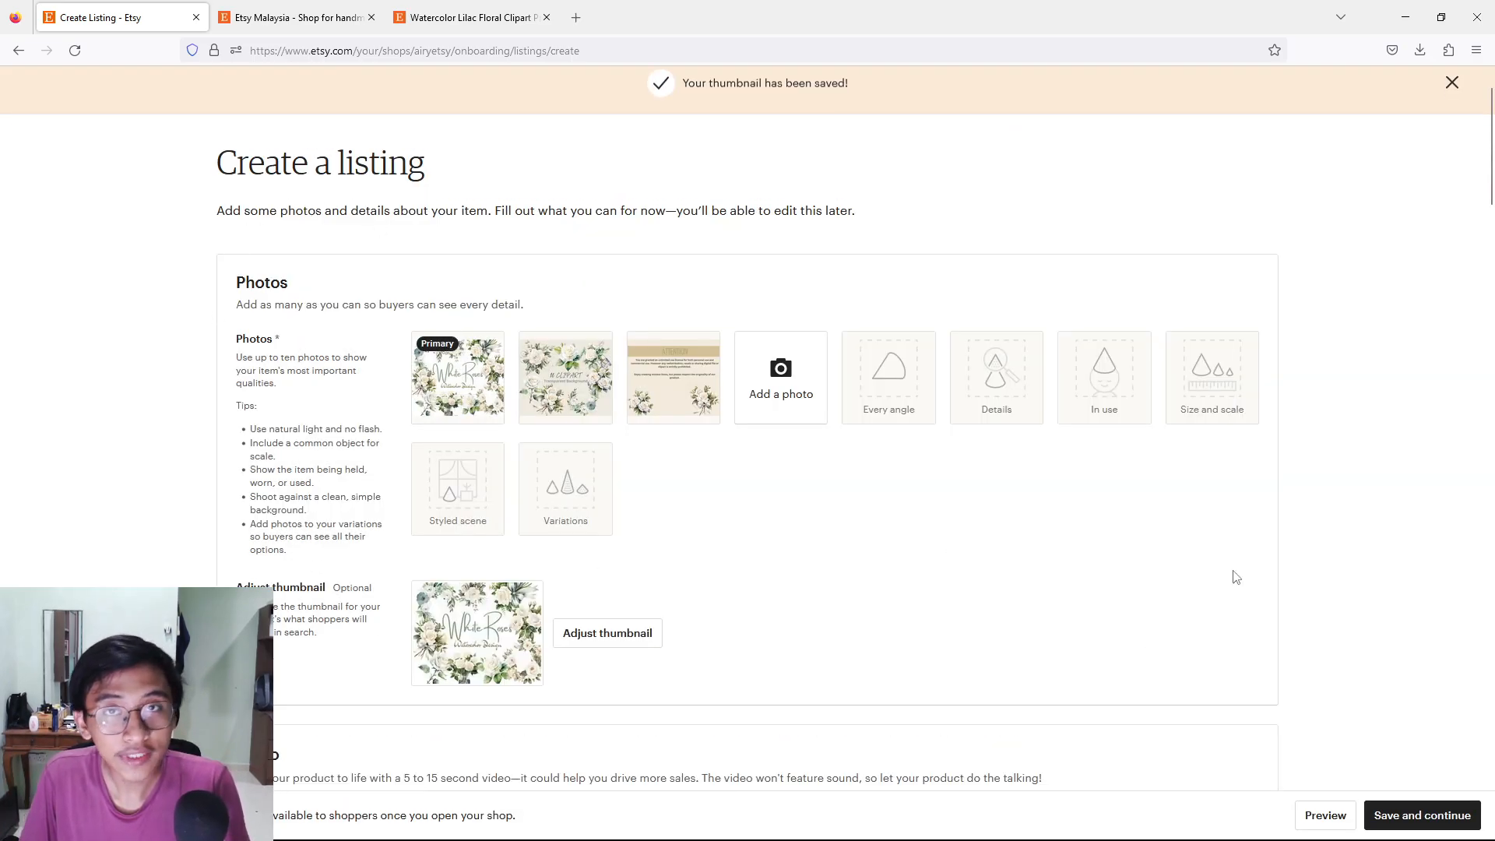
Step: Review the draft's video and listing details sections, and examine the keyword title of the reference Lilac clipart listing
scroll(421, 384, down, 5)
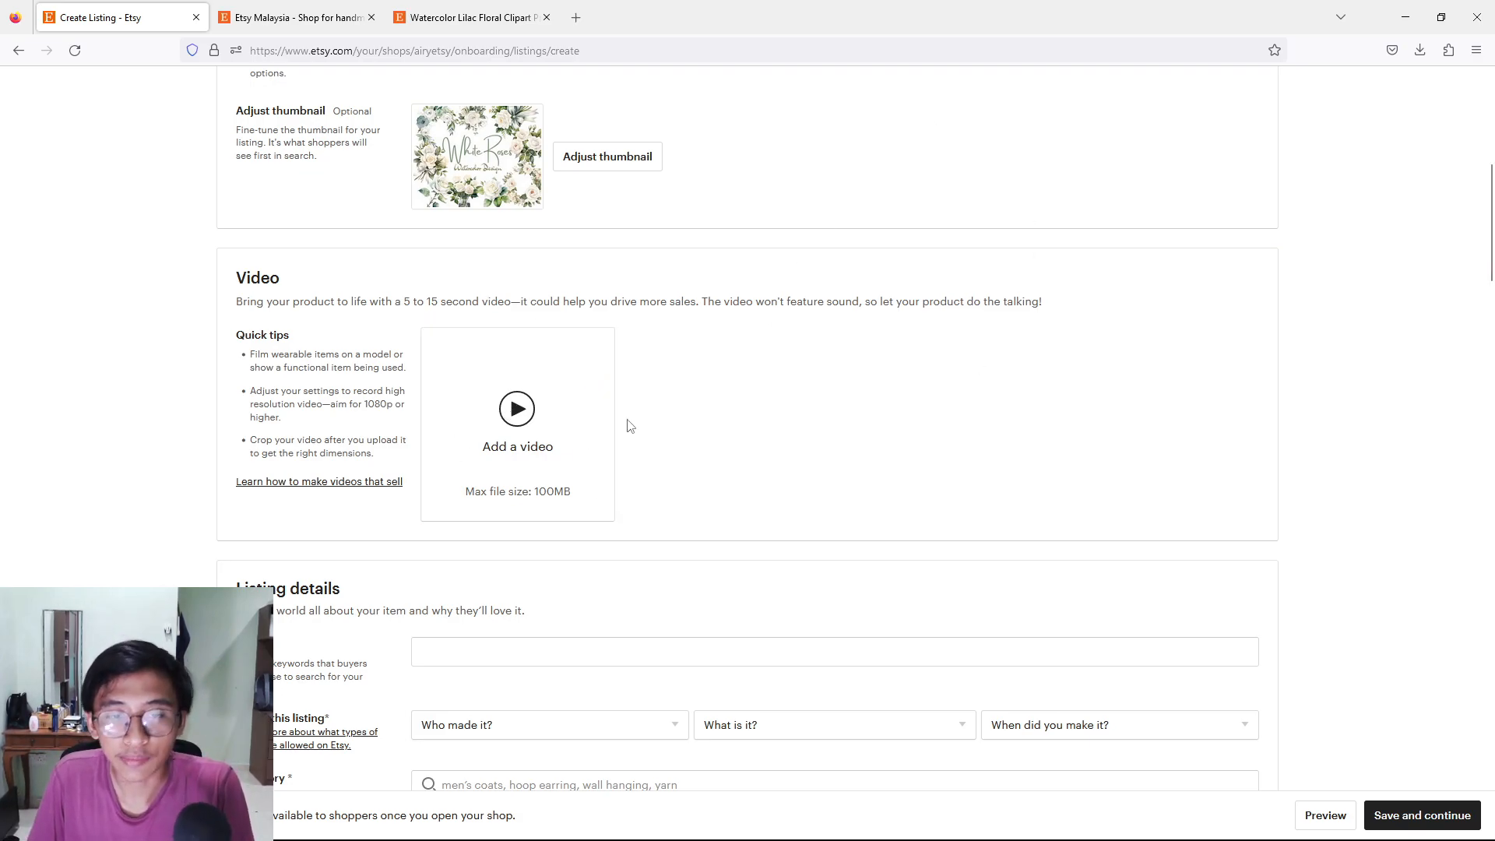
scroll(511, 420, down, 2)
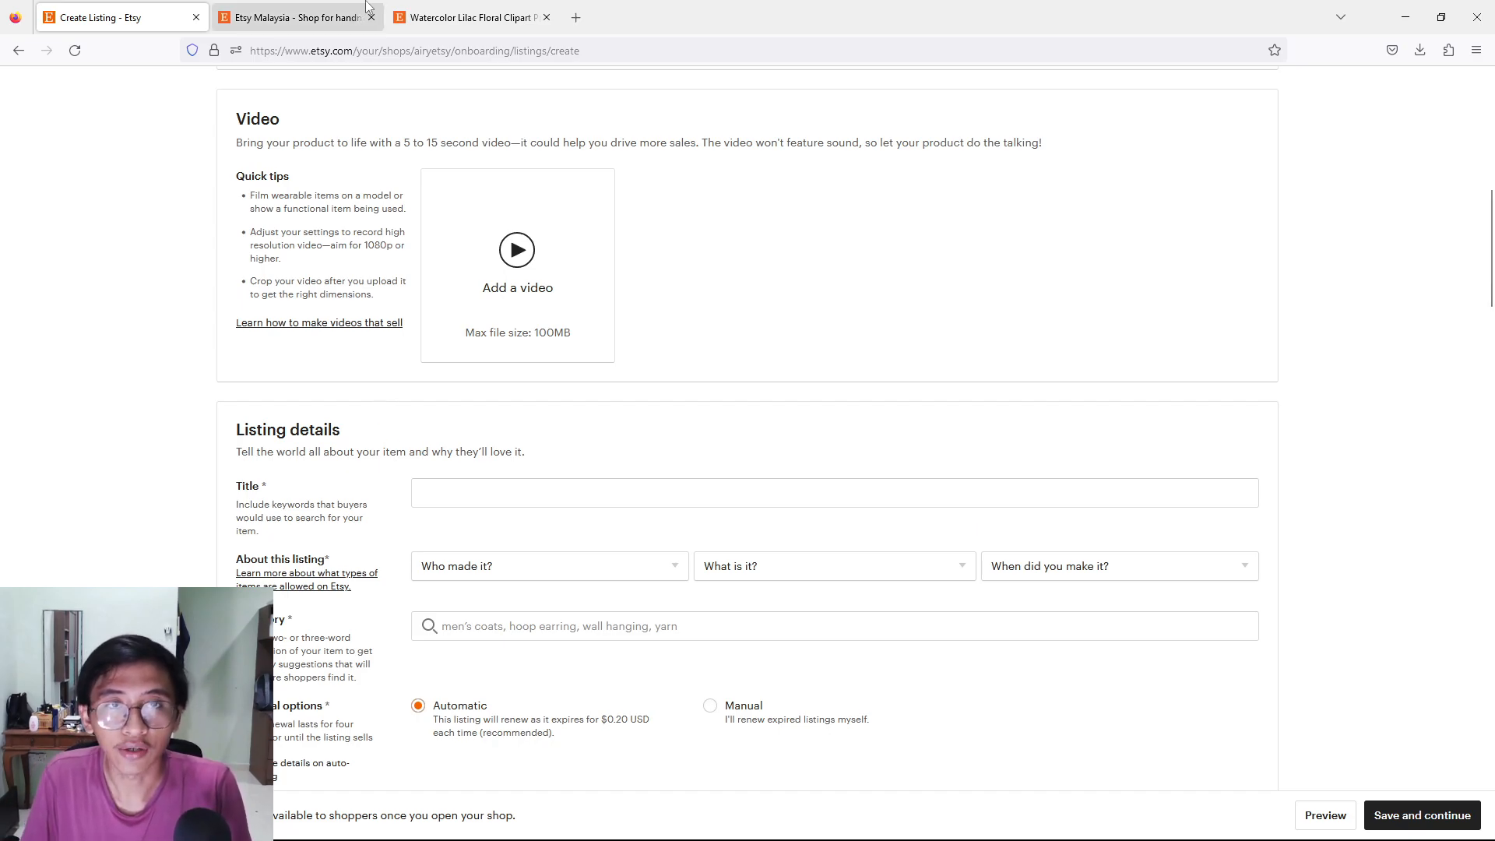
click(547, 9)
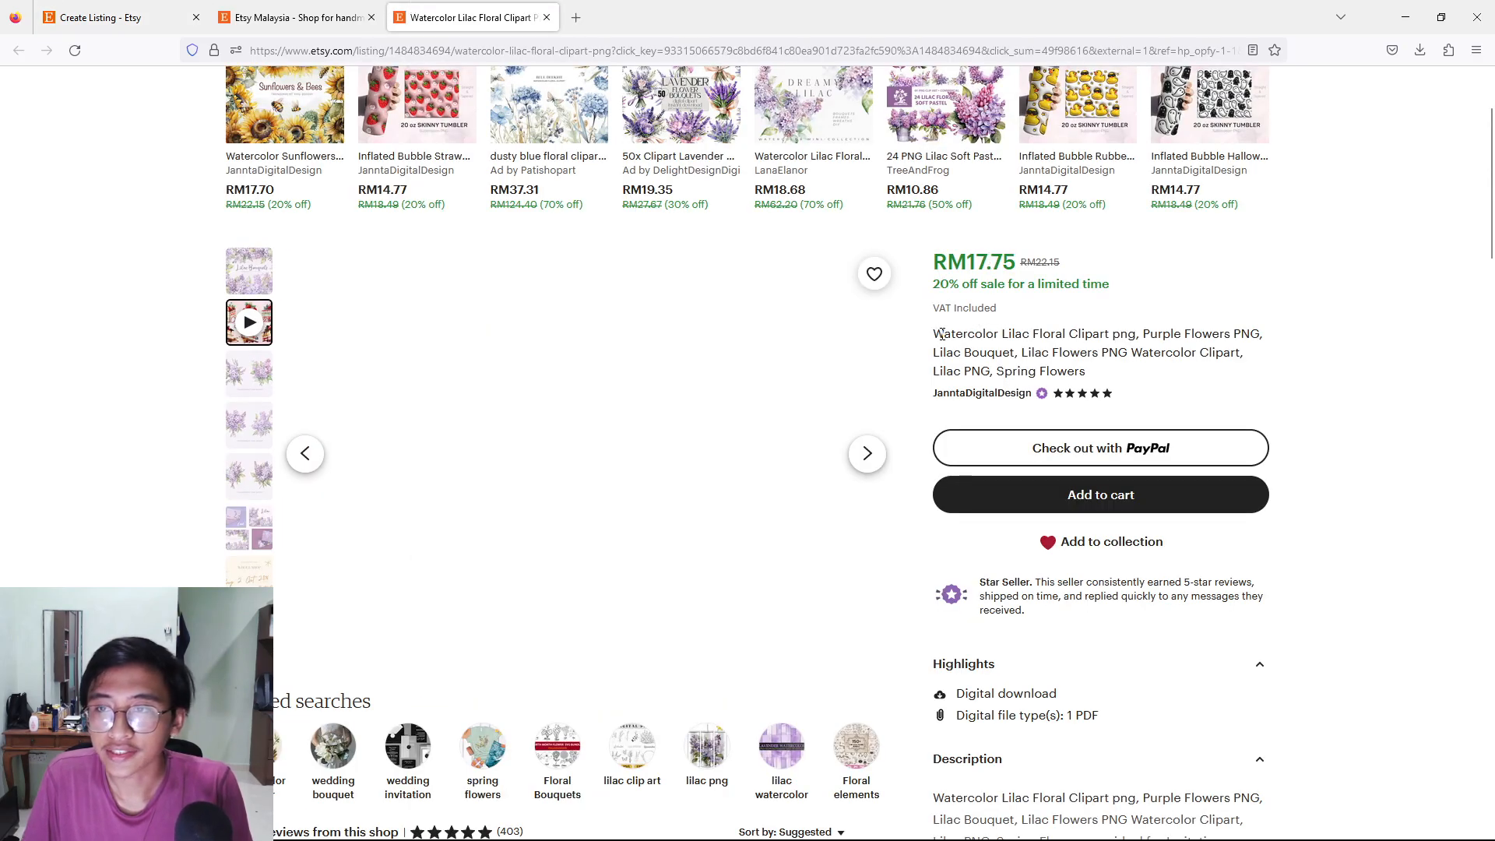
scroll(791, 344, up, 2)
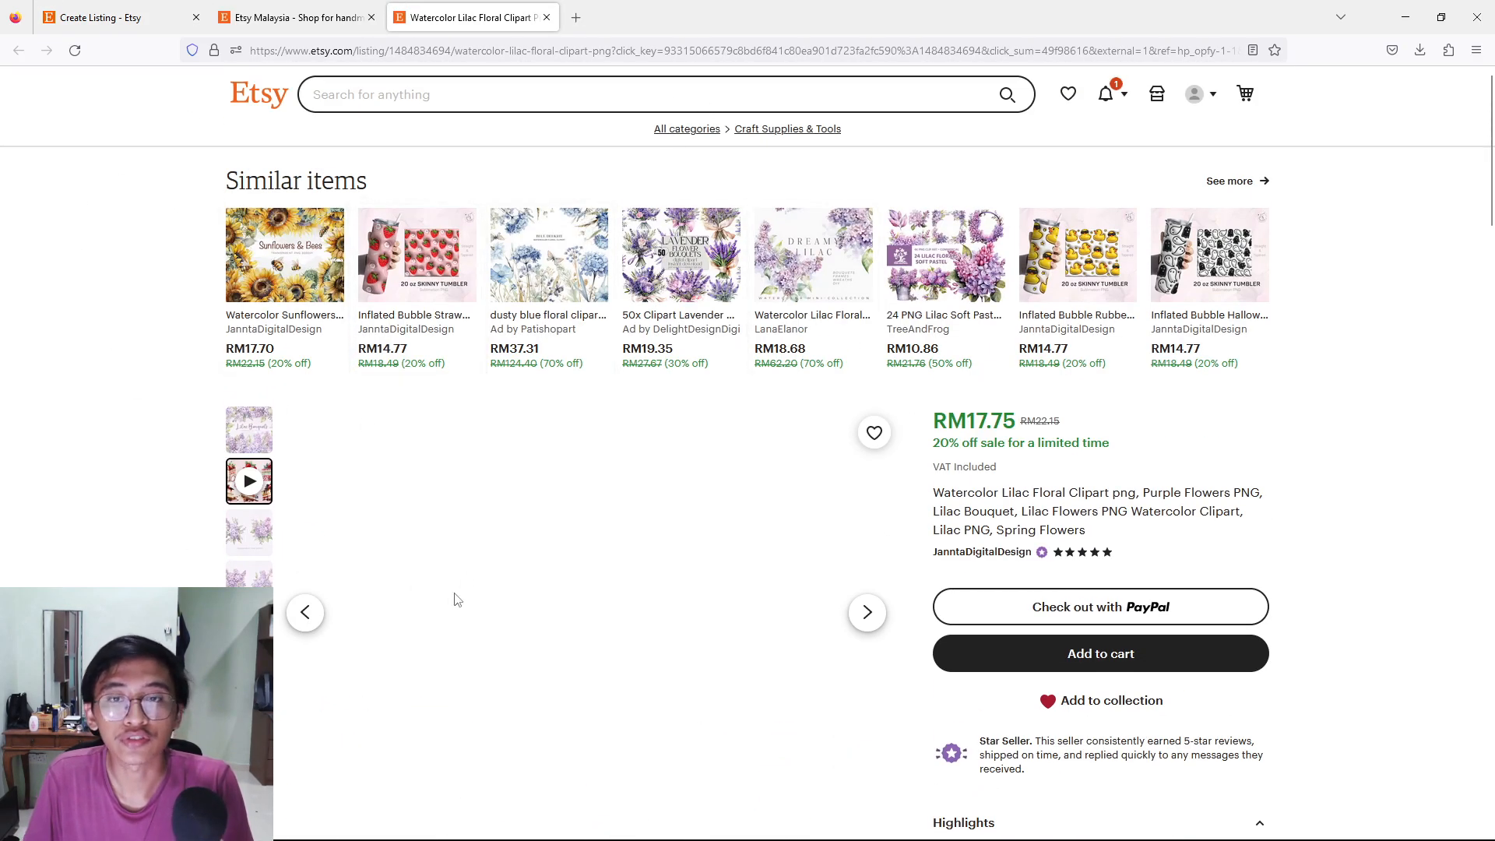
scroll(966, 479, down, 2)
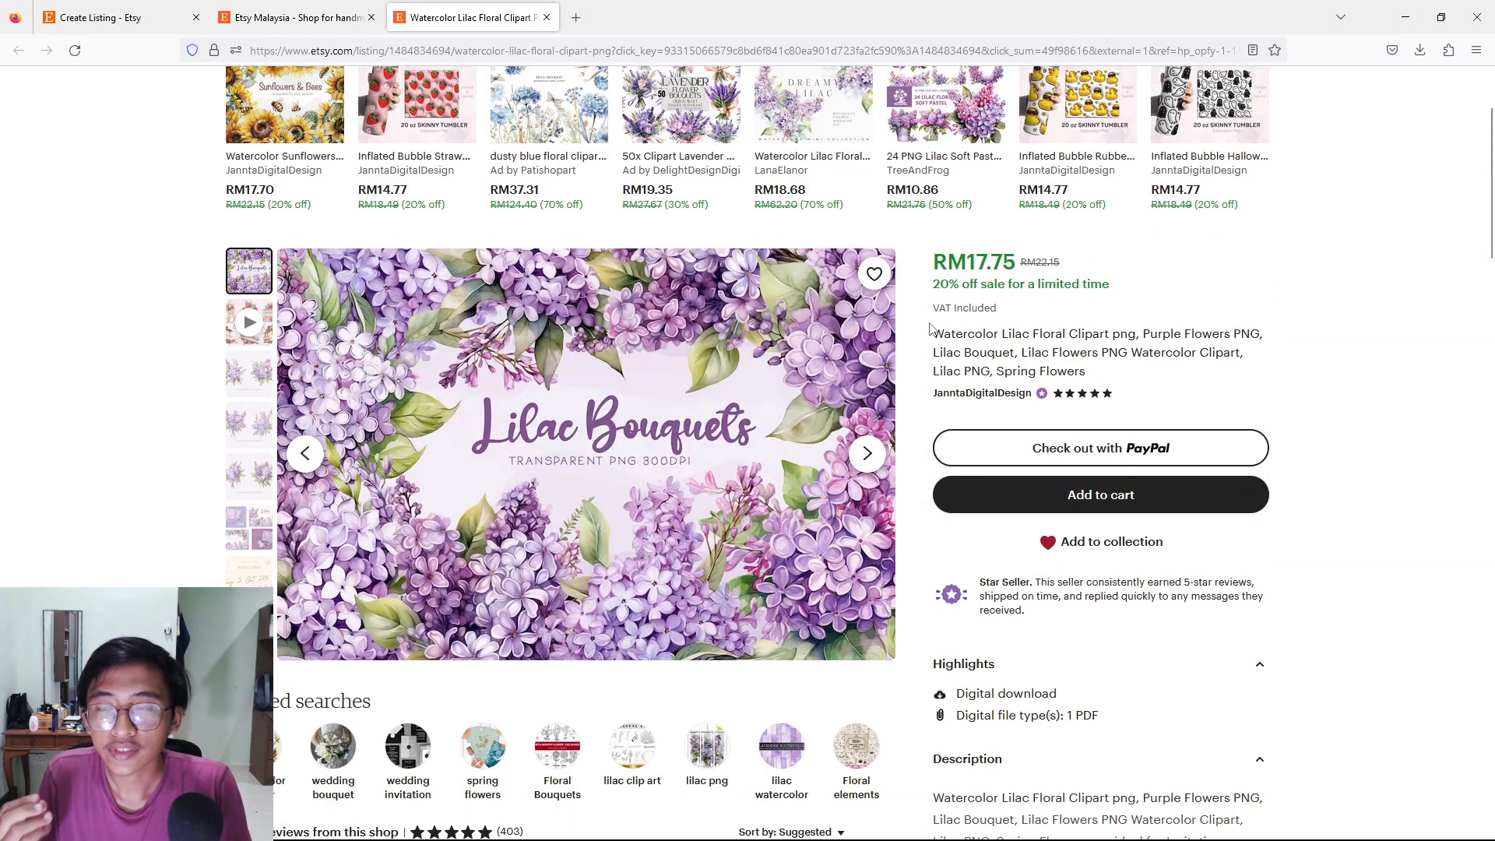
drag(929, 334, 1125, 383)
click(974, 336)
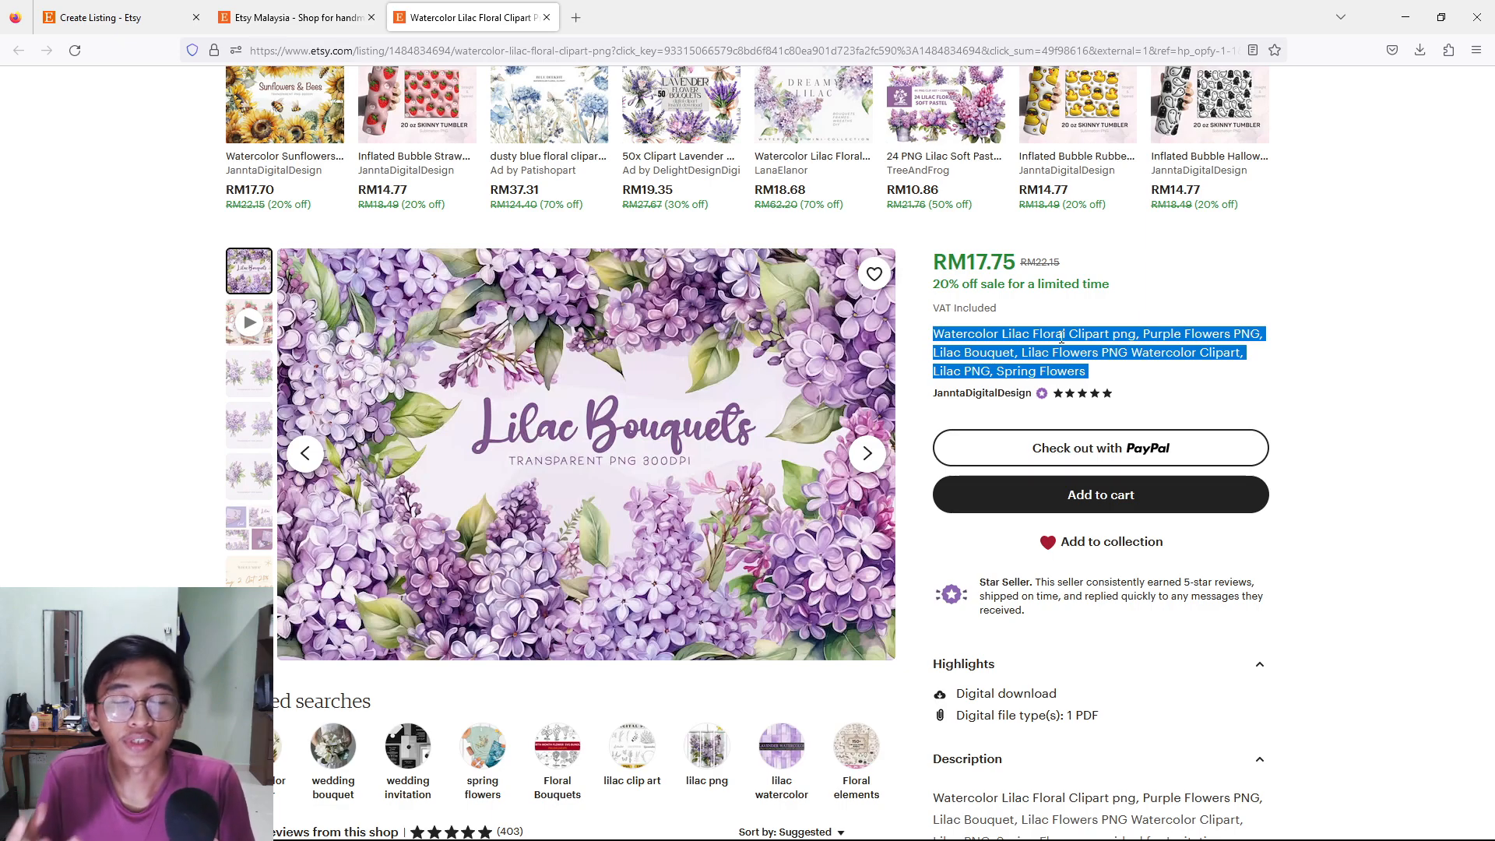
Step: Title the draft listing "Watercolor white rose Floral Clipart png, white rose PNG, rose Bouquet, Rose Flowers PNG Watercolor Clipart, Rose PNG, White Flowers"
click(101, 17)
scroll(533, 483, down, 2)
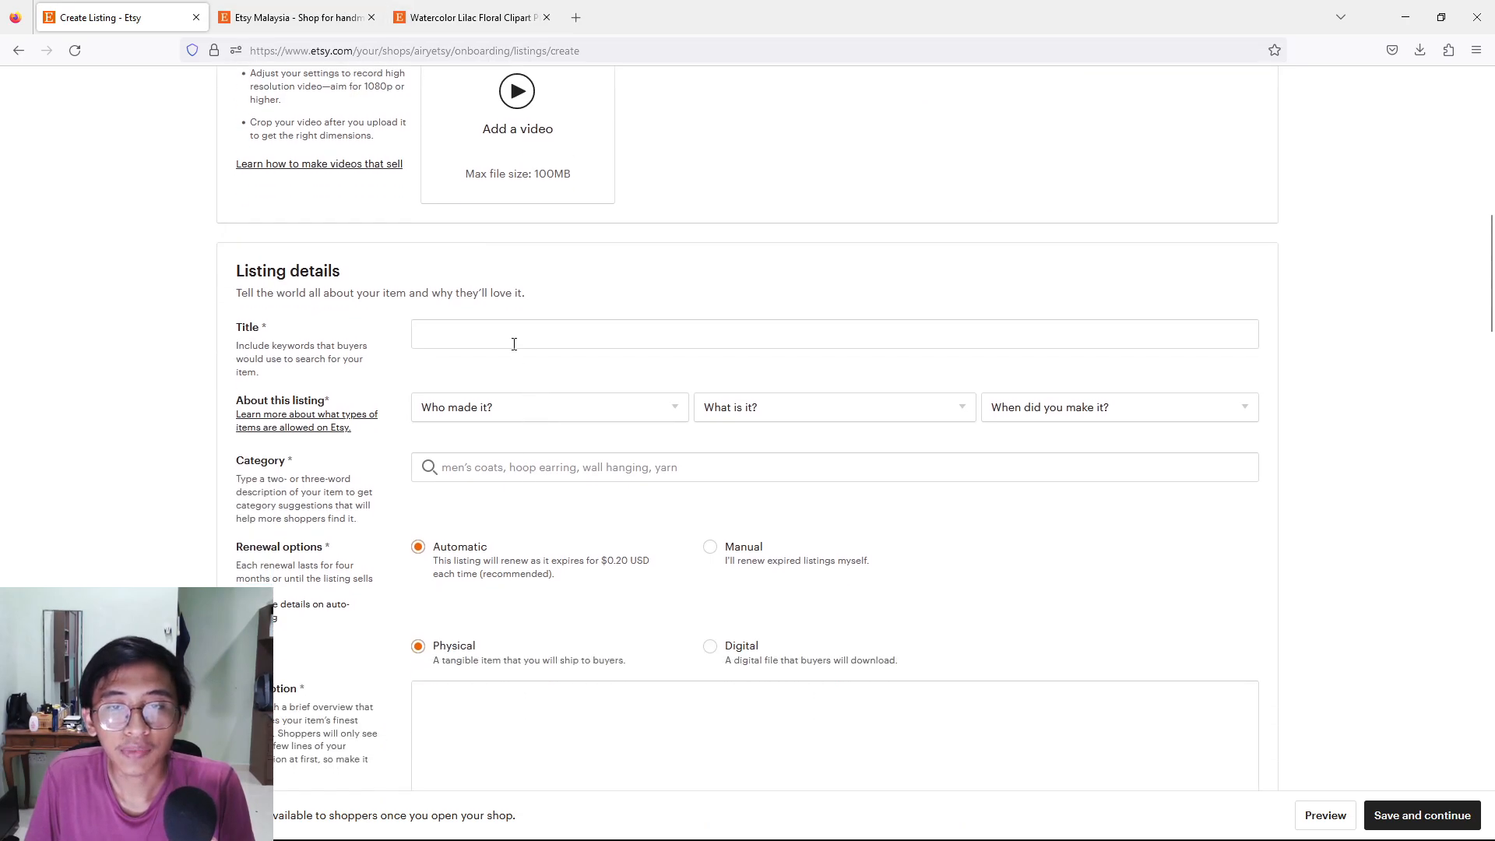
click(457, 342)
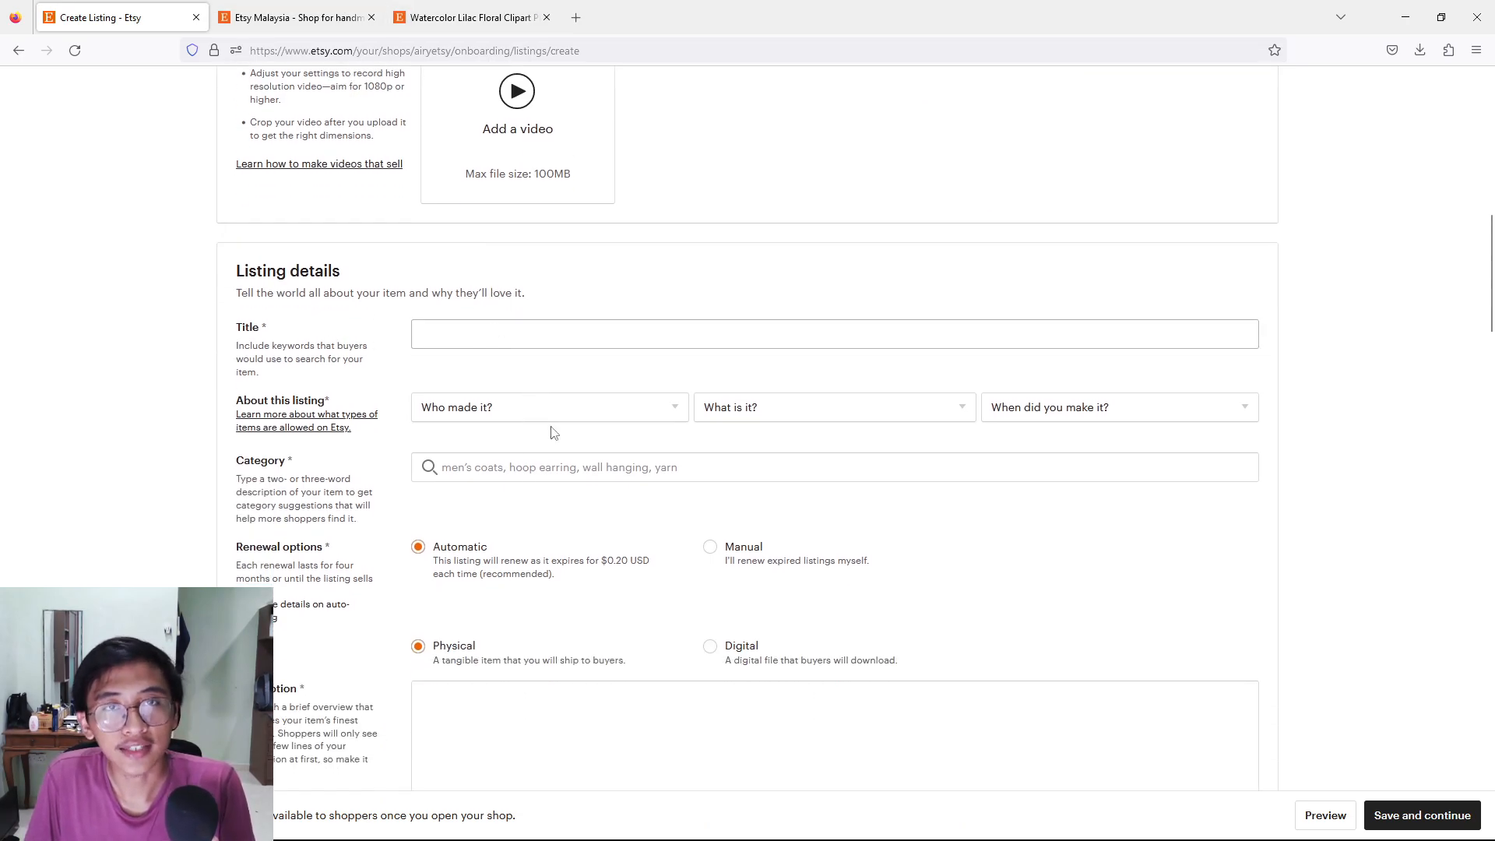
text(Watercolor white rose Floral Clipart png, white rose PNG, rose Bouquet, Rose Flowers PNG Watercolor Clipart, Rose PNG, White Flowers)
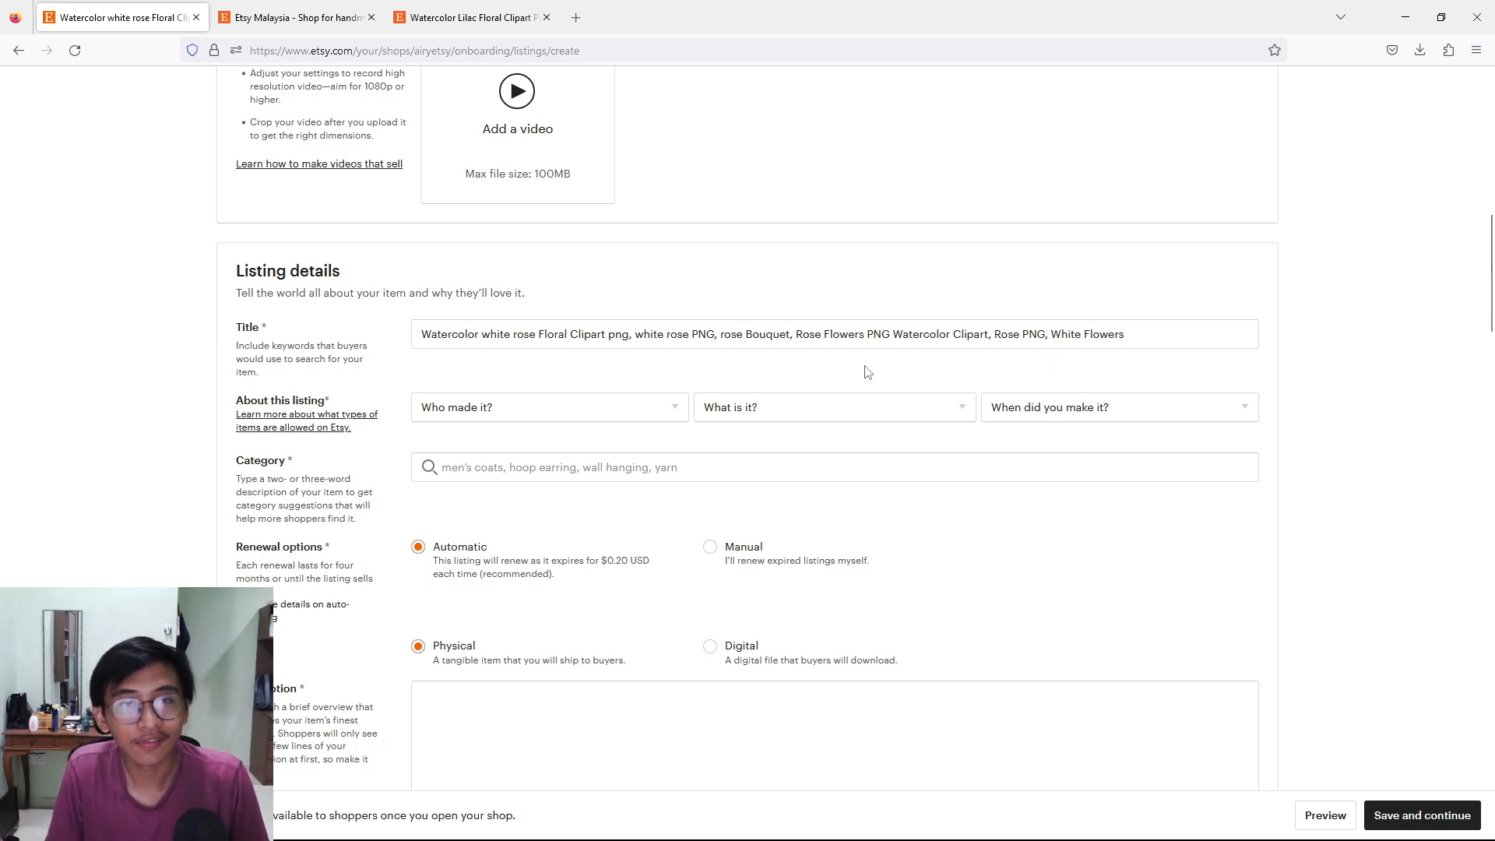
Step: Fill in the About this listing details as made by "I did", "A finished product" and made in 2020 - 2023
click(534, 410)
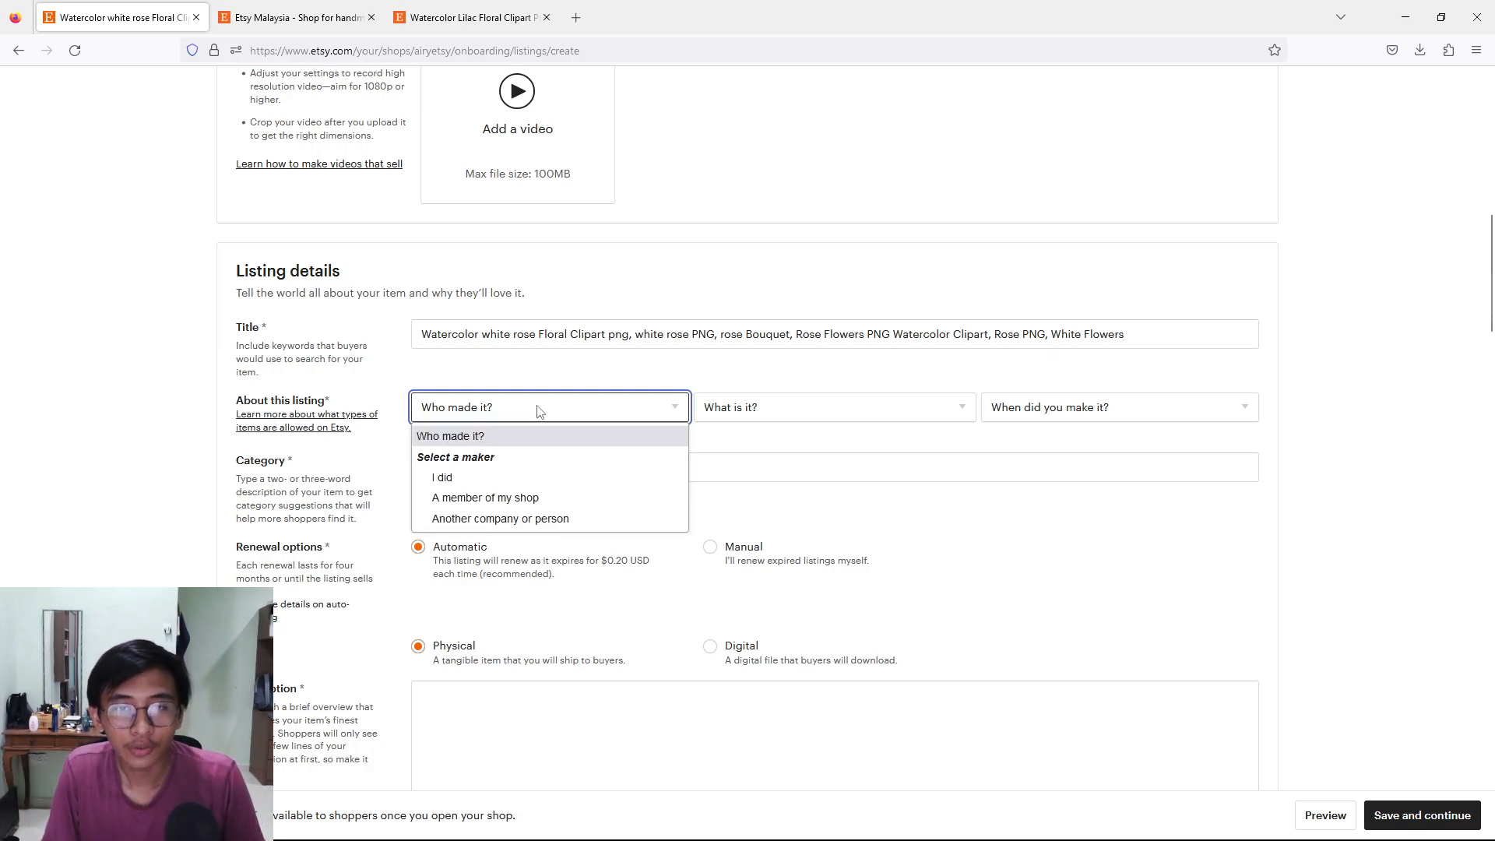
click(487, 478)
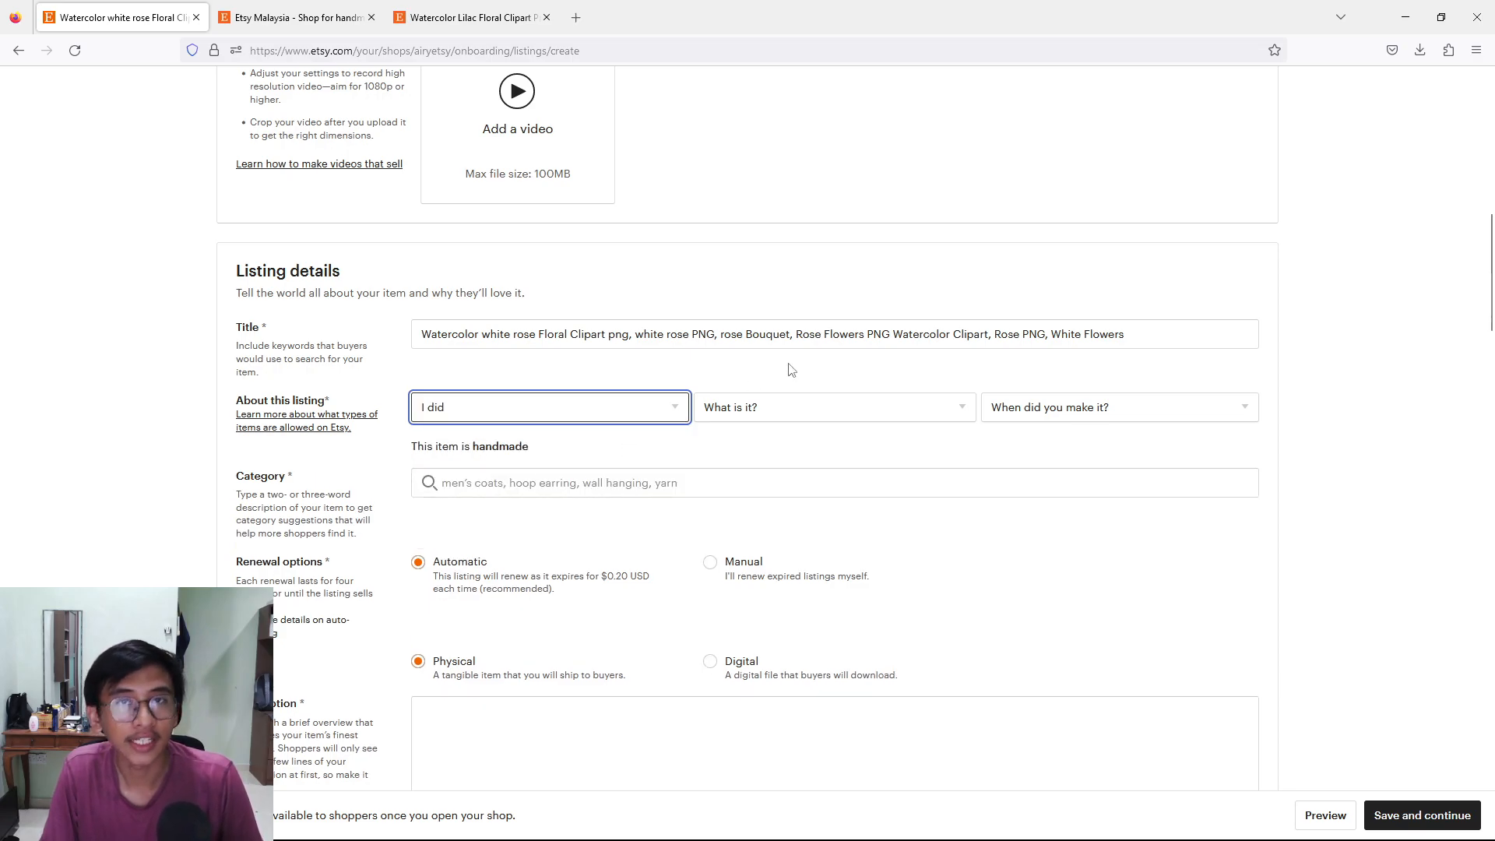
click(814, 411)
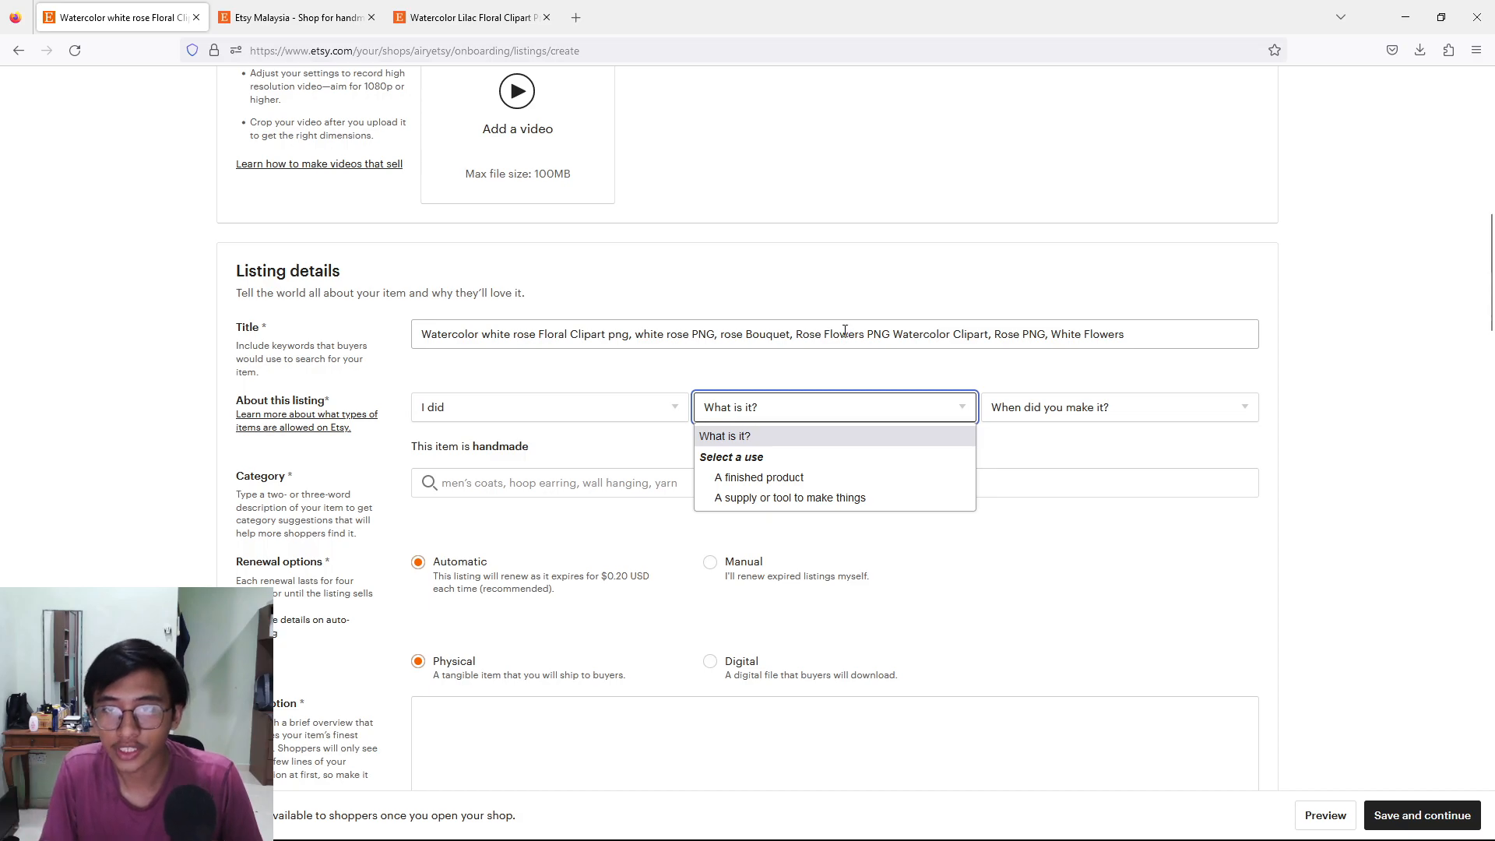
click(755, 477)
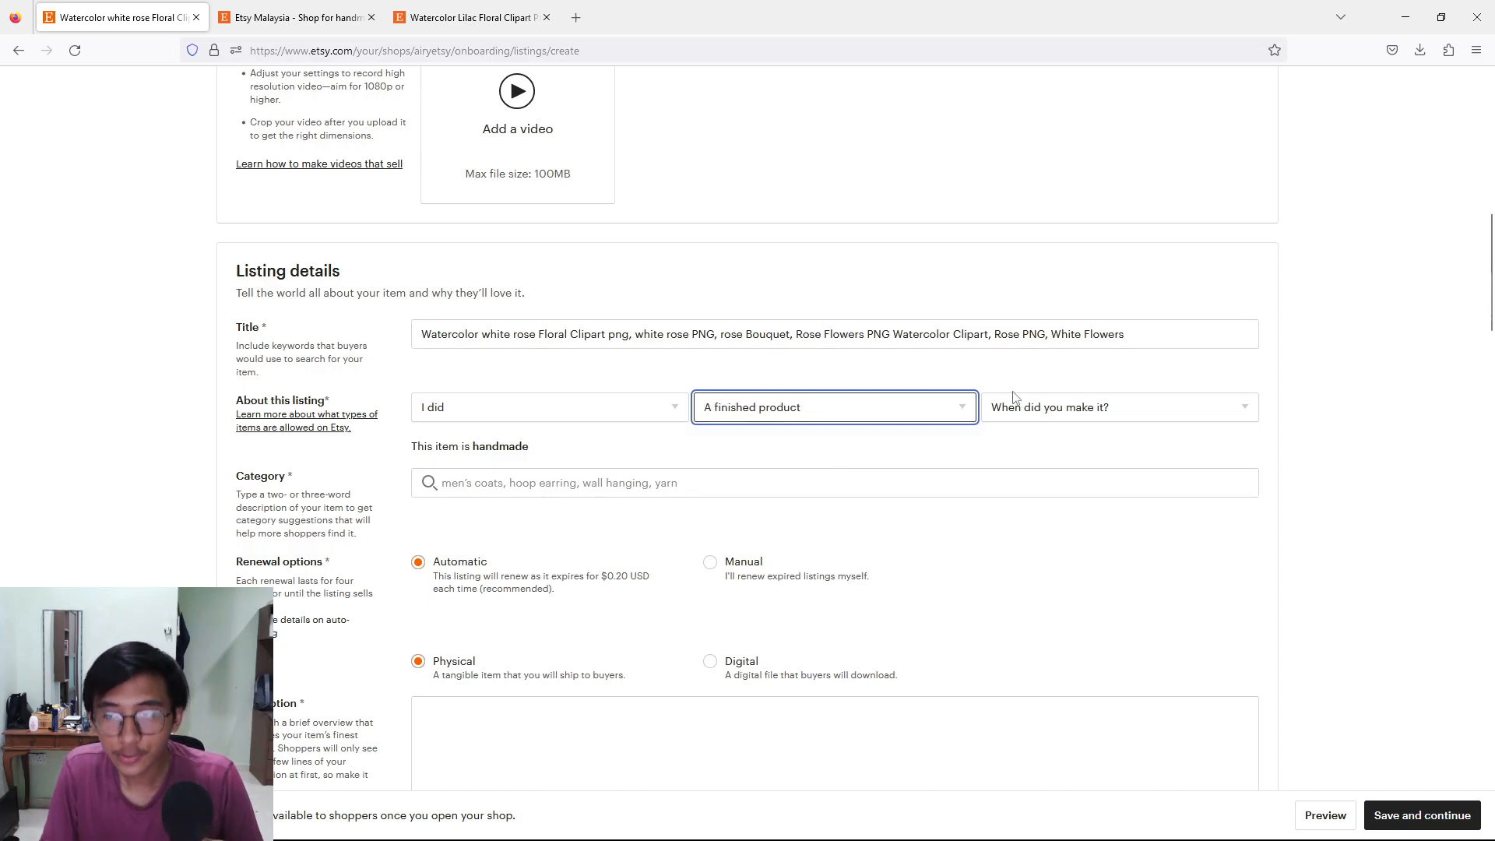
click(1053, 407)
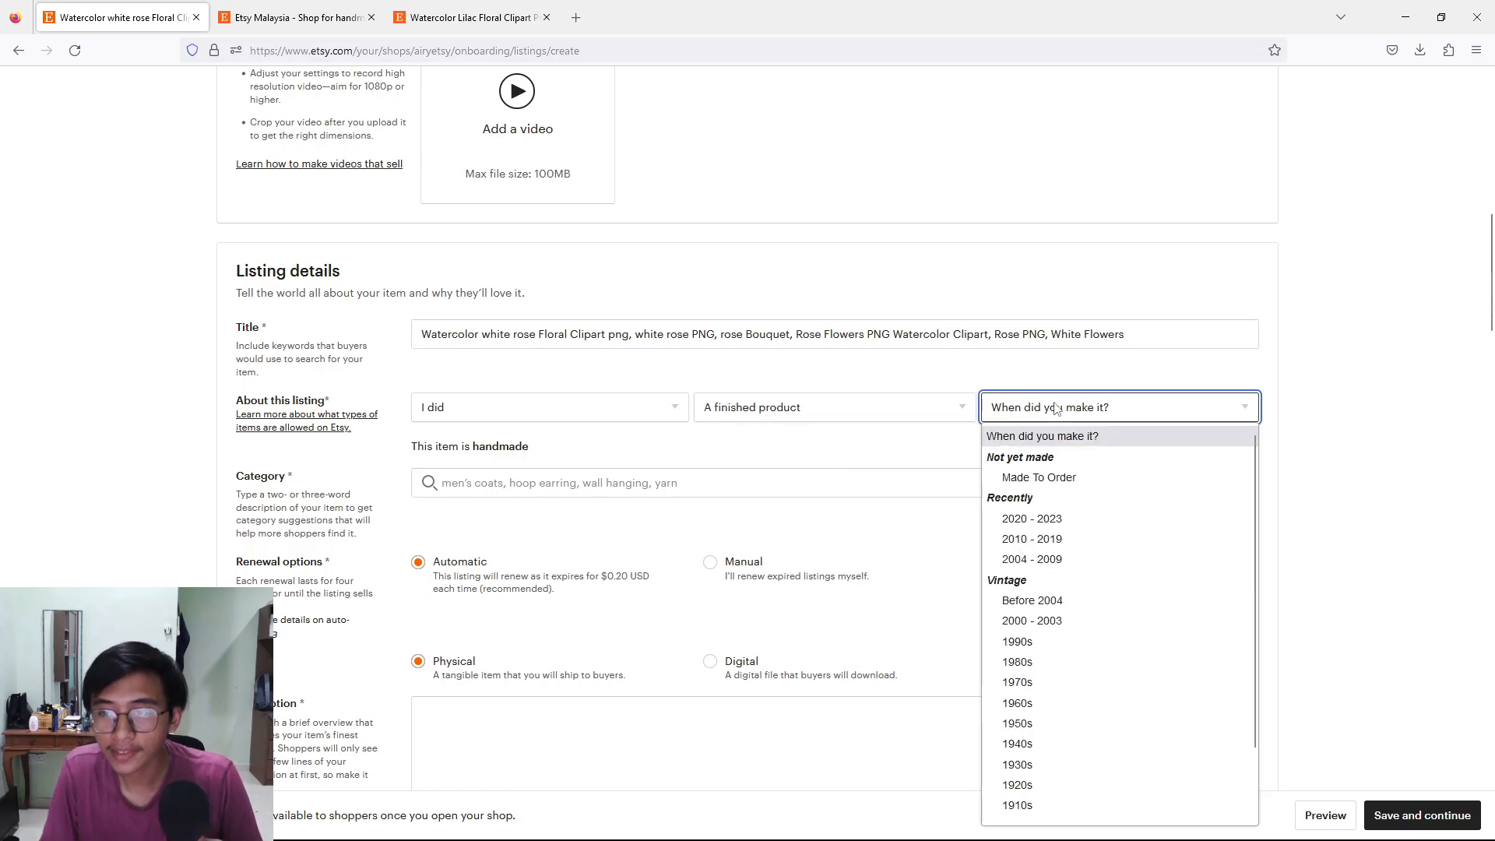
click(1016, 522)
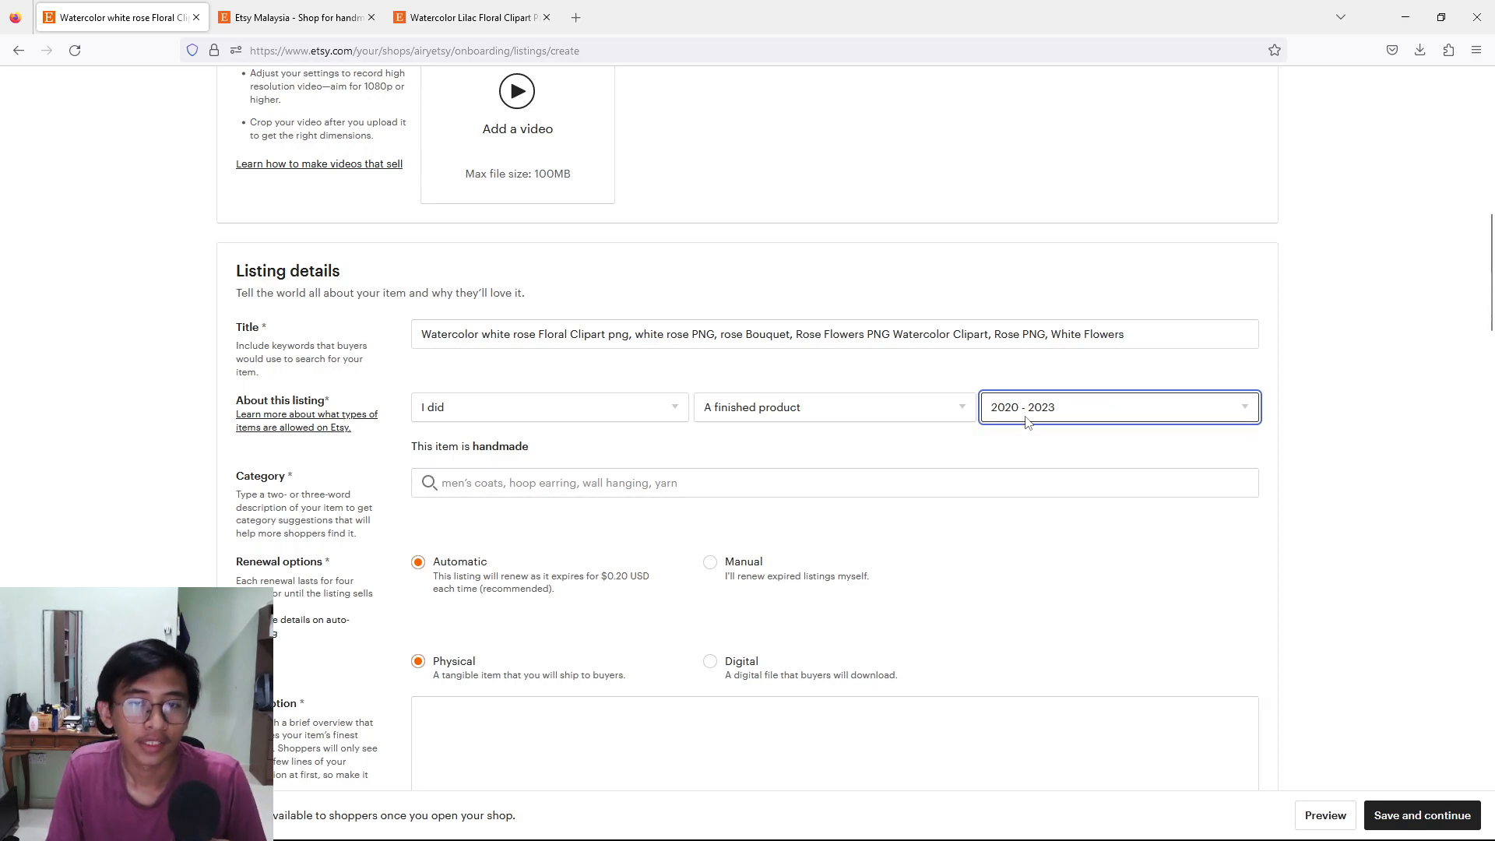
Step: Search the listing categories for "digital" and set the category to Digital Prints
click(435, 492)
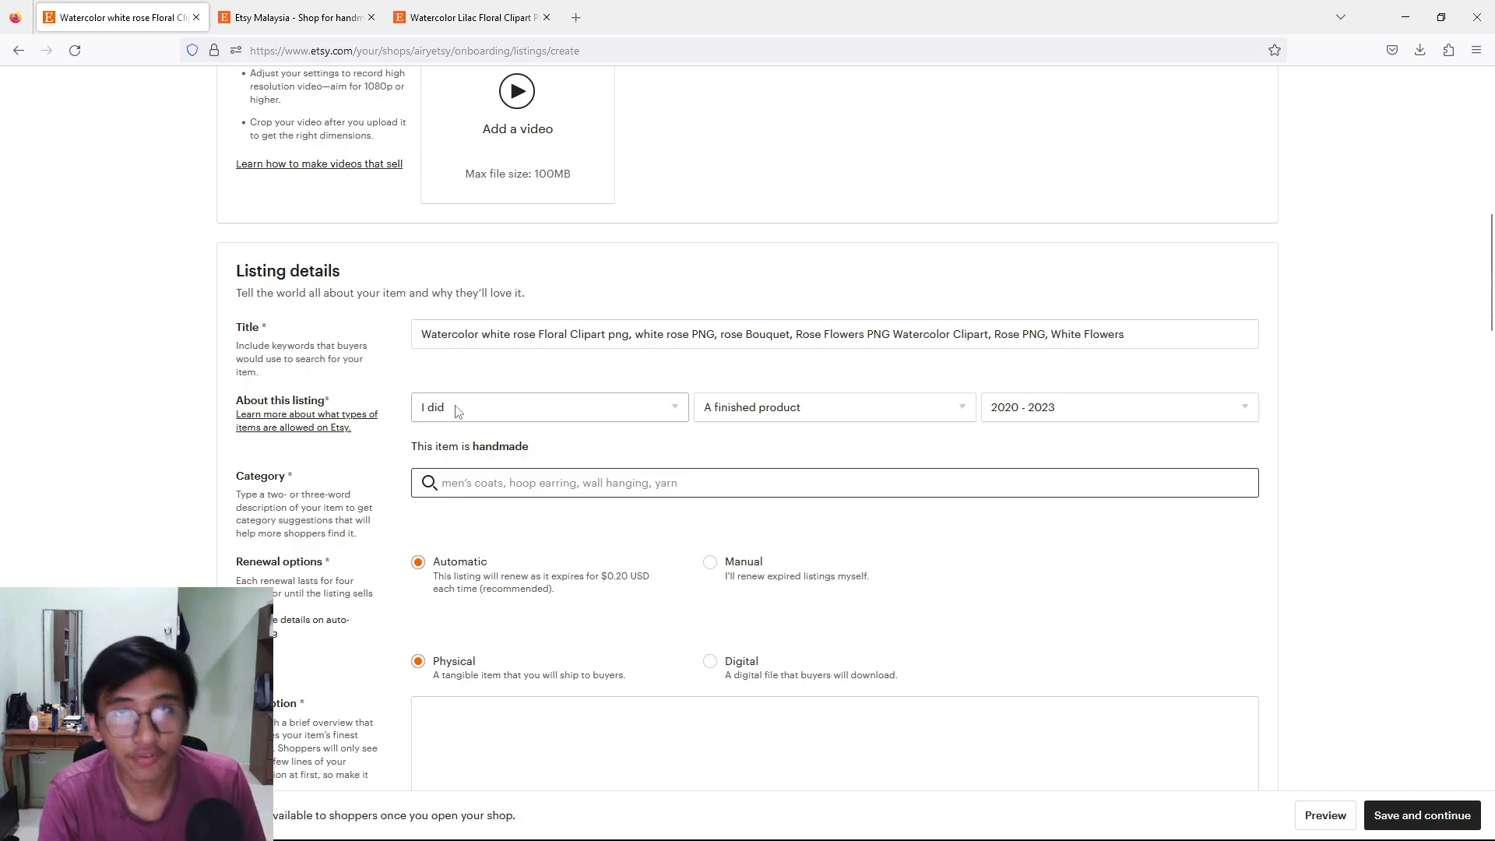
text(digitsl)
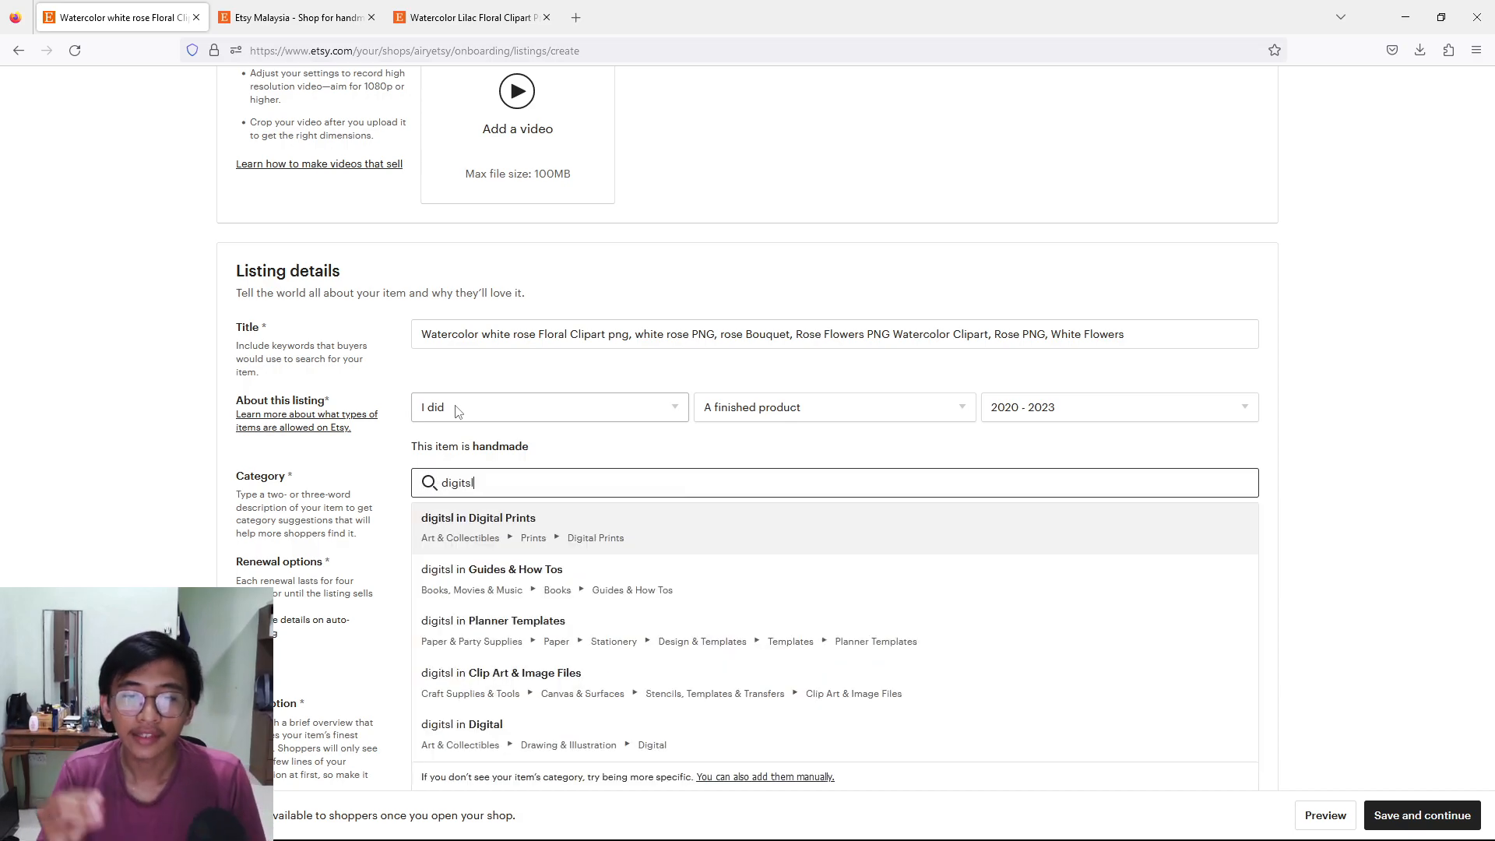
key(BackSpace)
key(BackSpace)
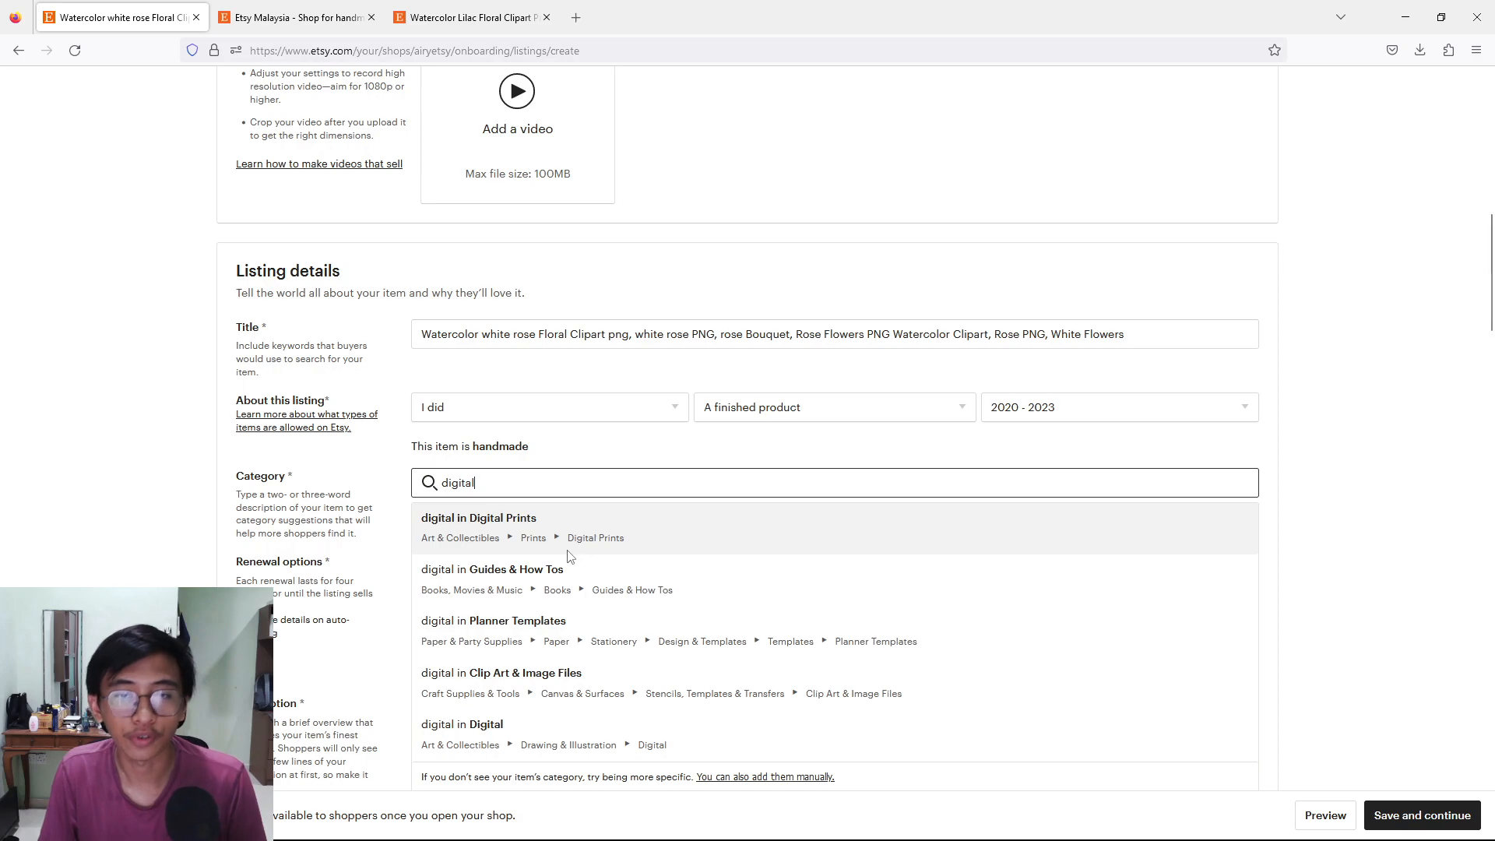
click(499, 529)
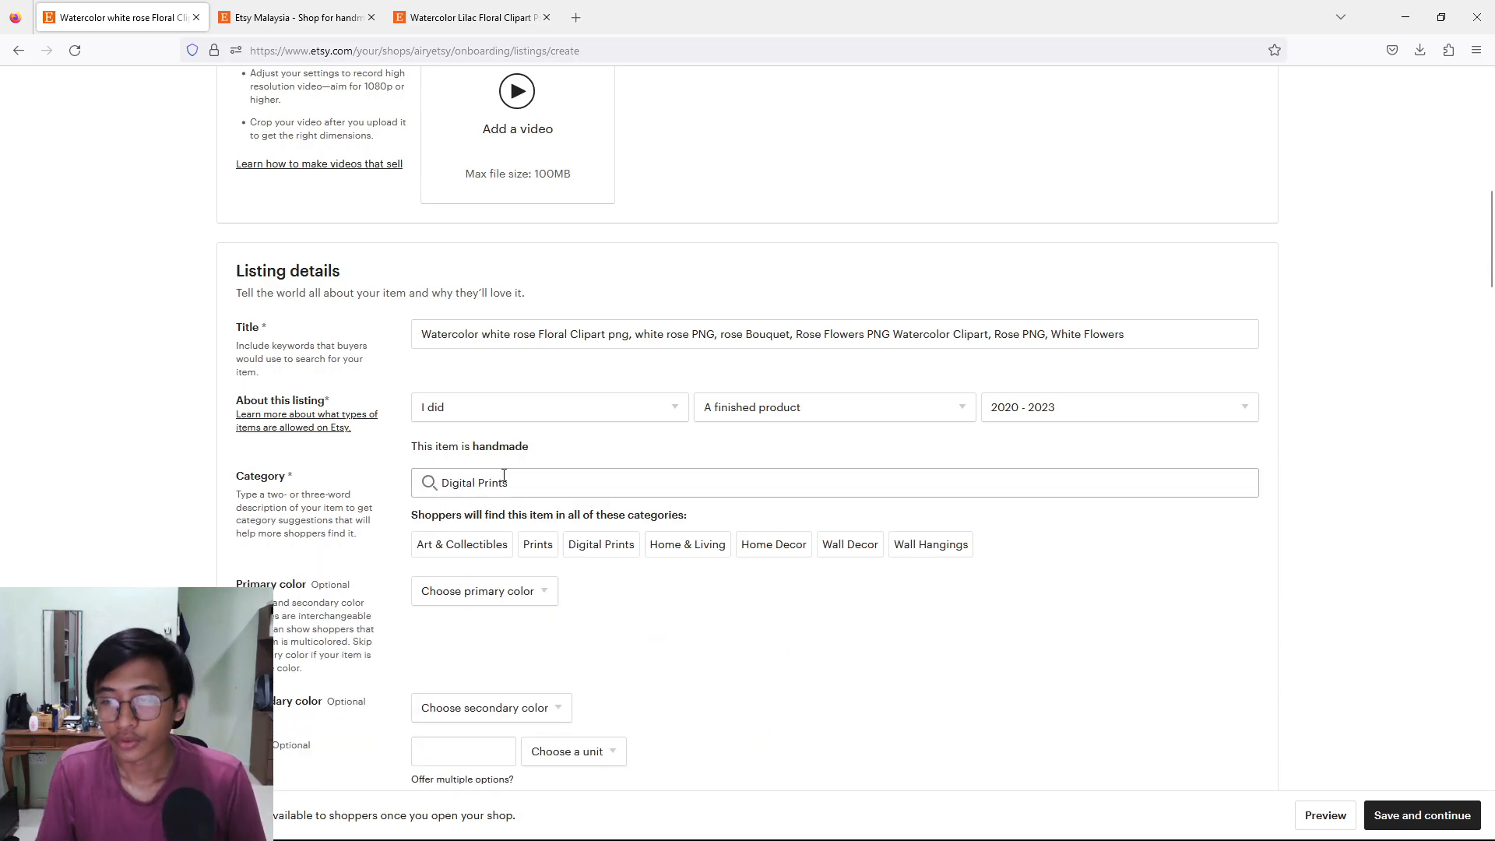
Step: Set the listing's primary color to White
scroll(296, 524, down, 2)
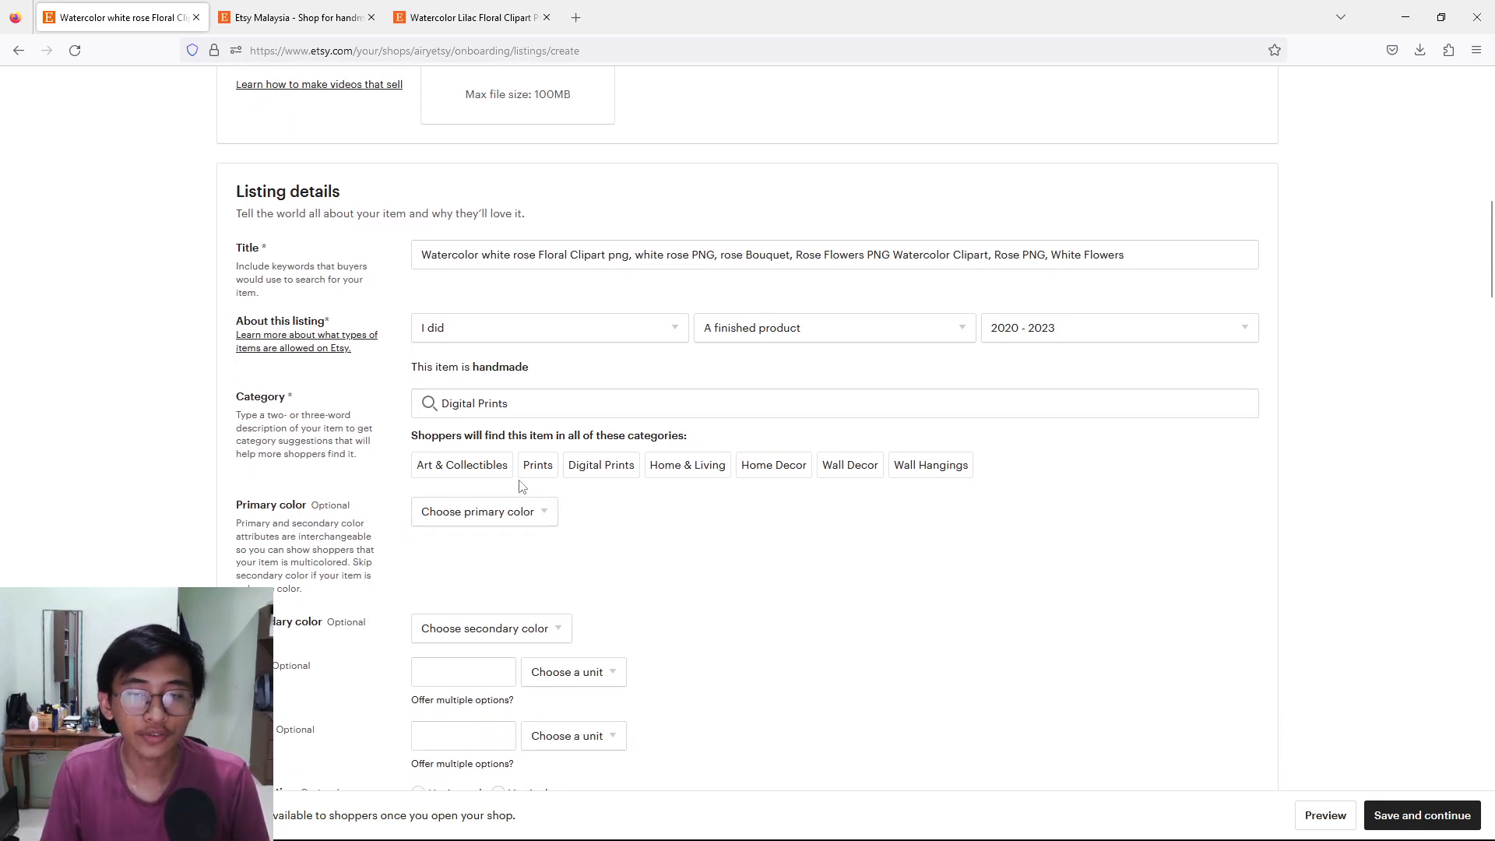
click(518, 523)
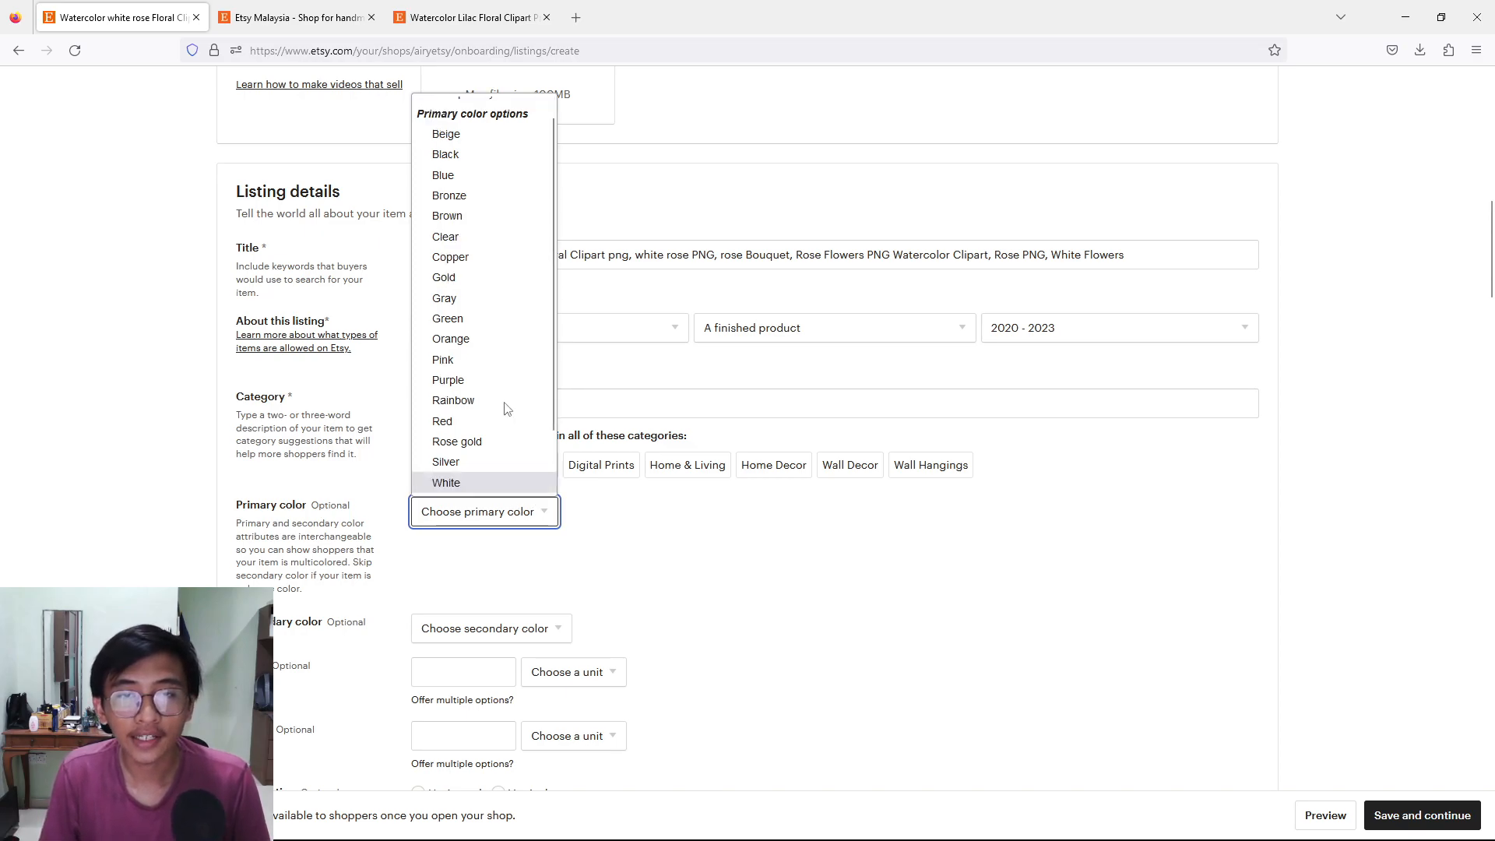
scroll(458, 413, down, 2)
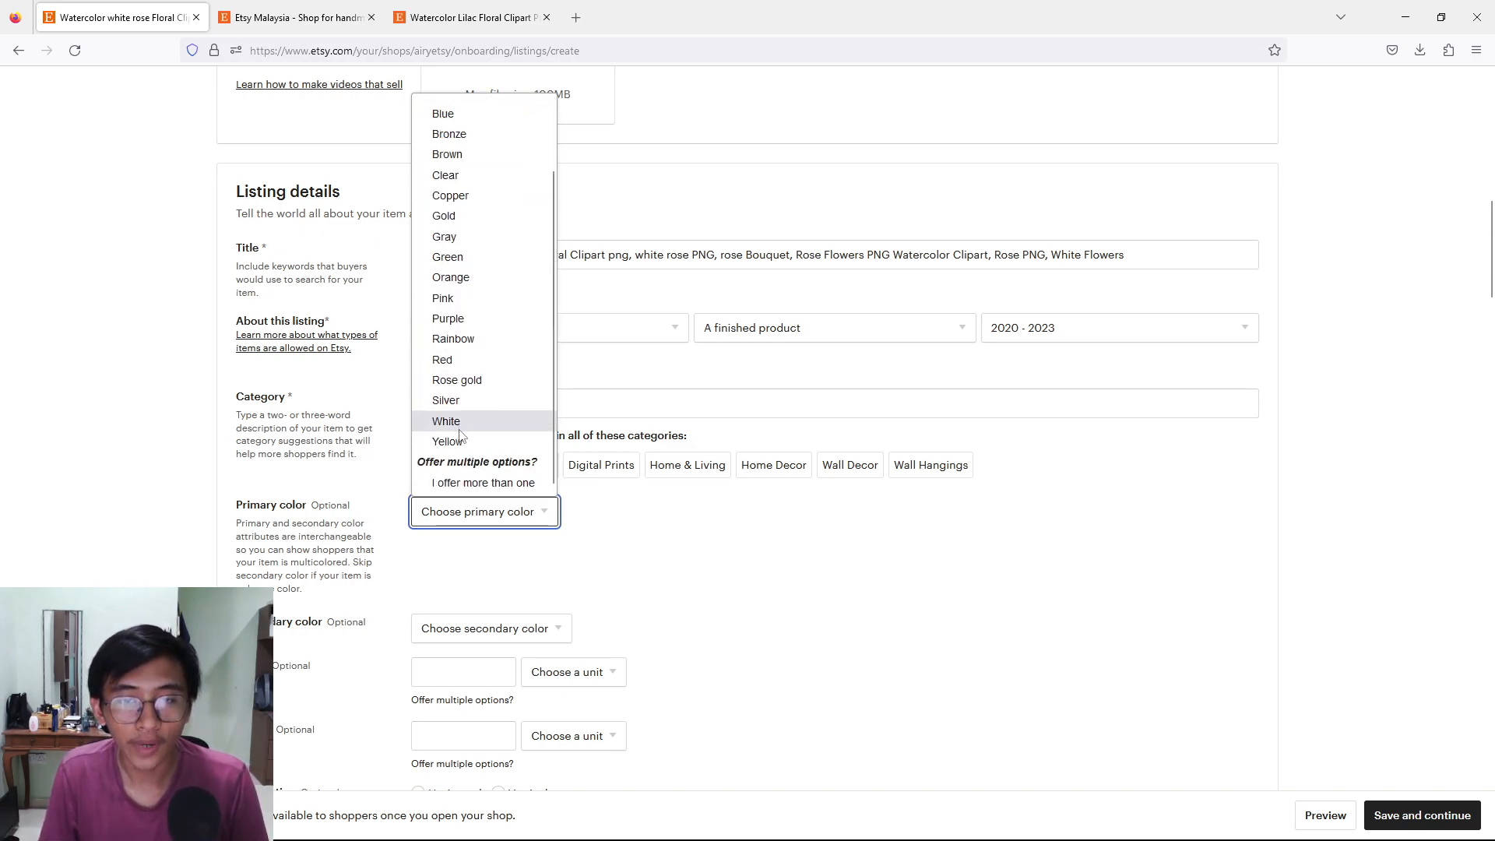
scroll(458, 397, up, 2)
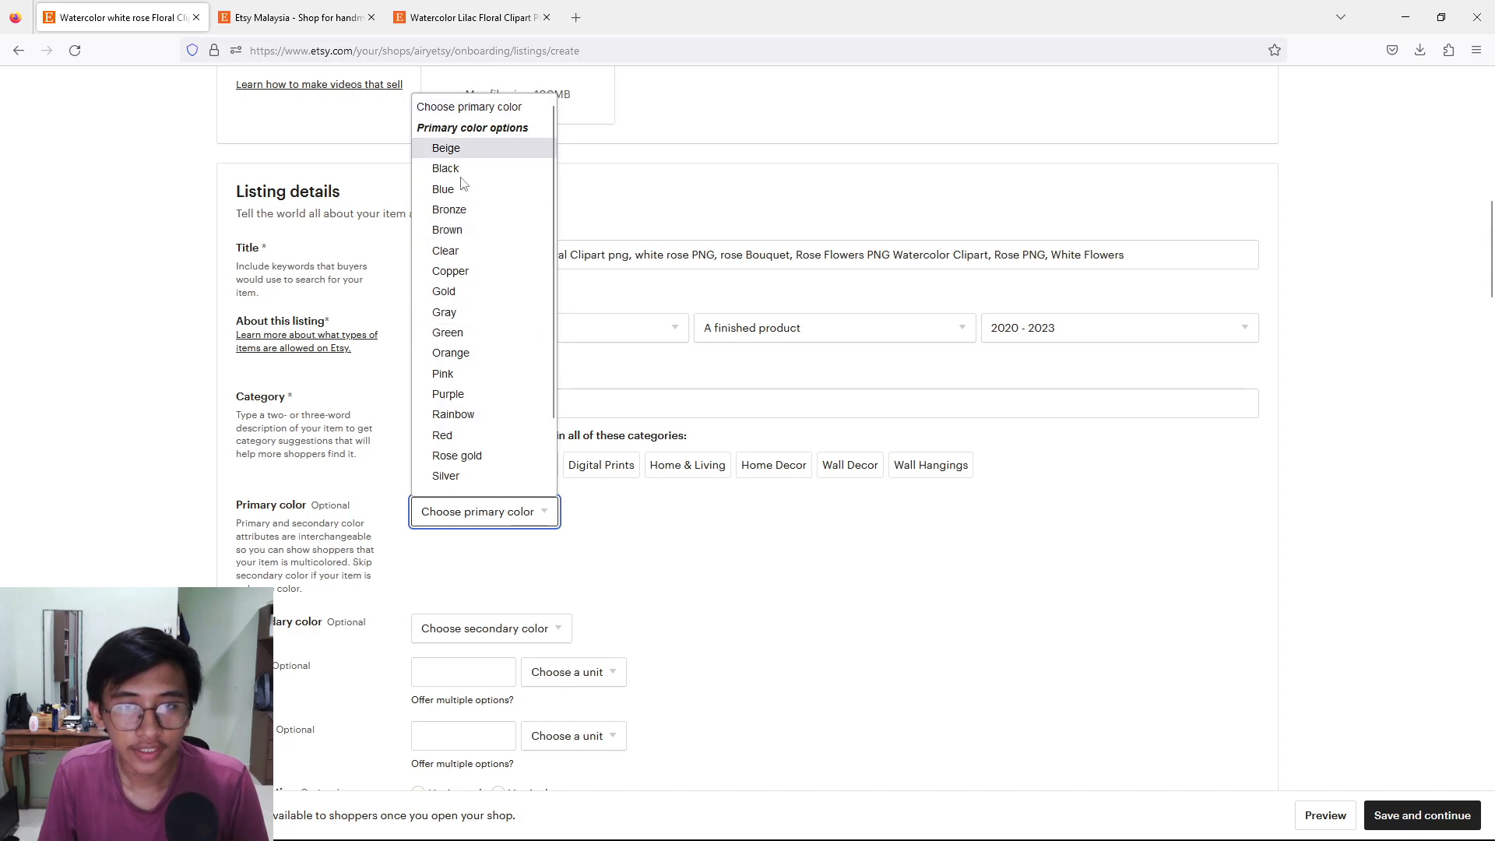
scroll(459, 277, down, 2)
click(461, 420)
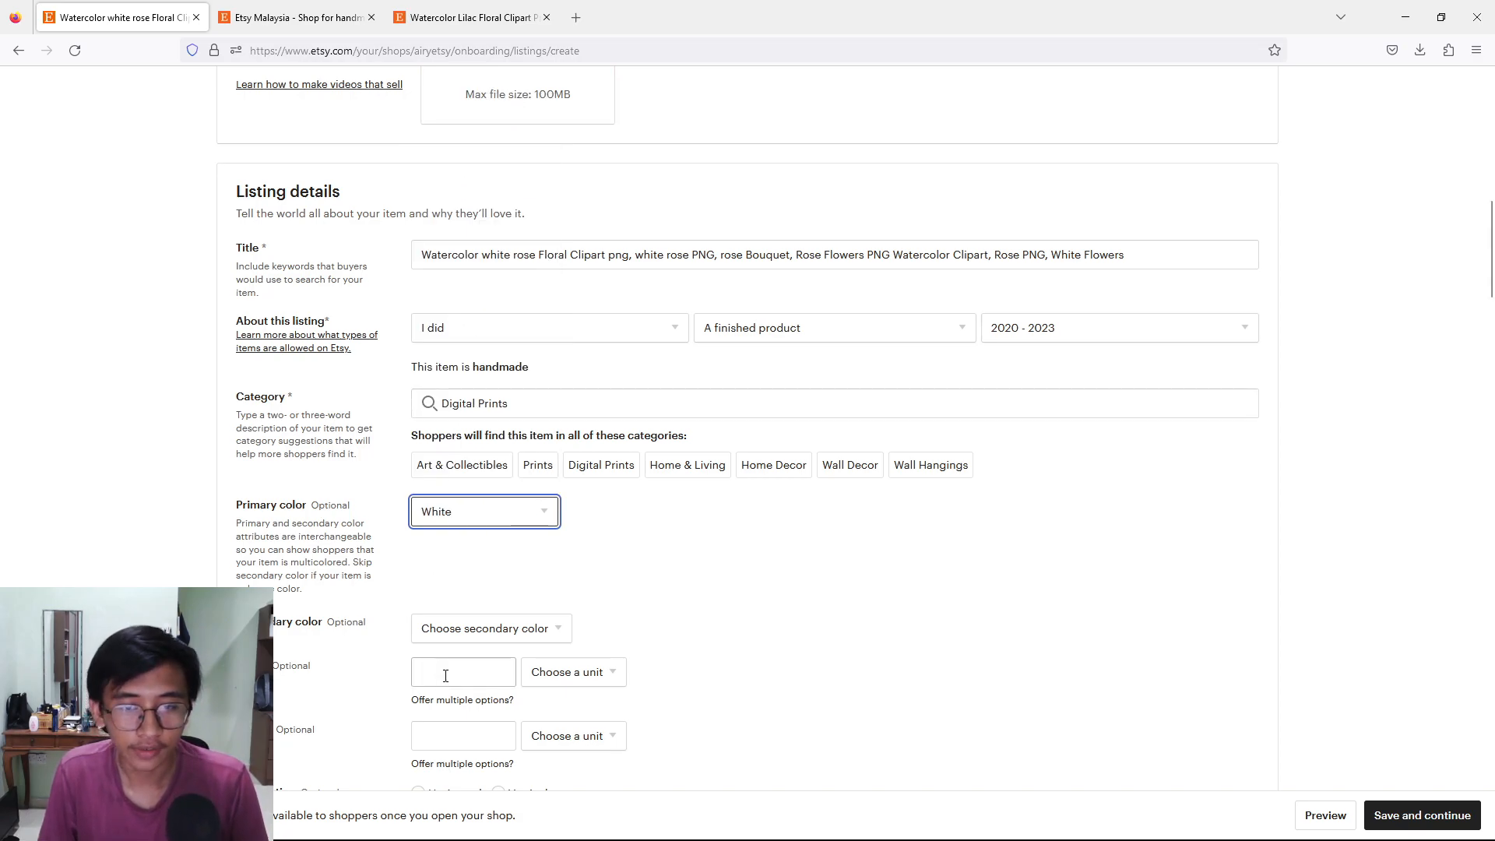
Step: Review the optional attributes, from secondary color, width and height units to orientation, framing, occasion, holiday, room and subject
click(442, 636)
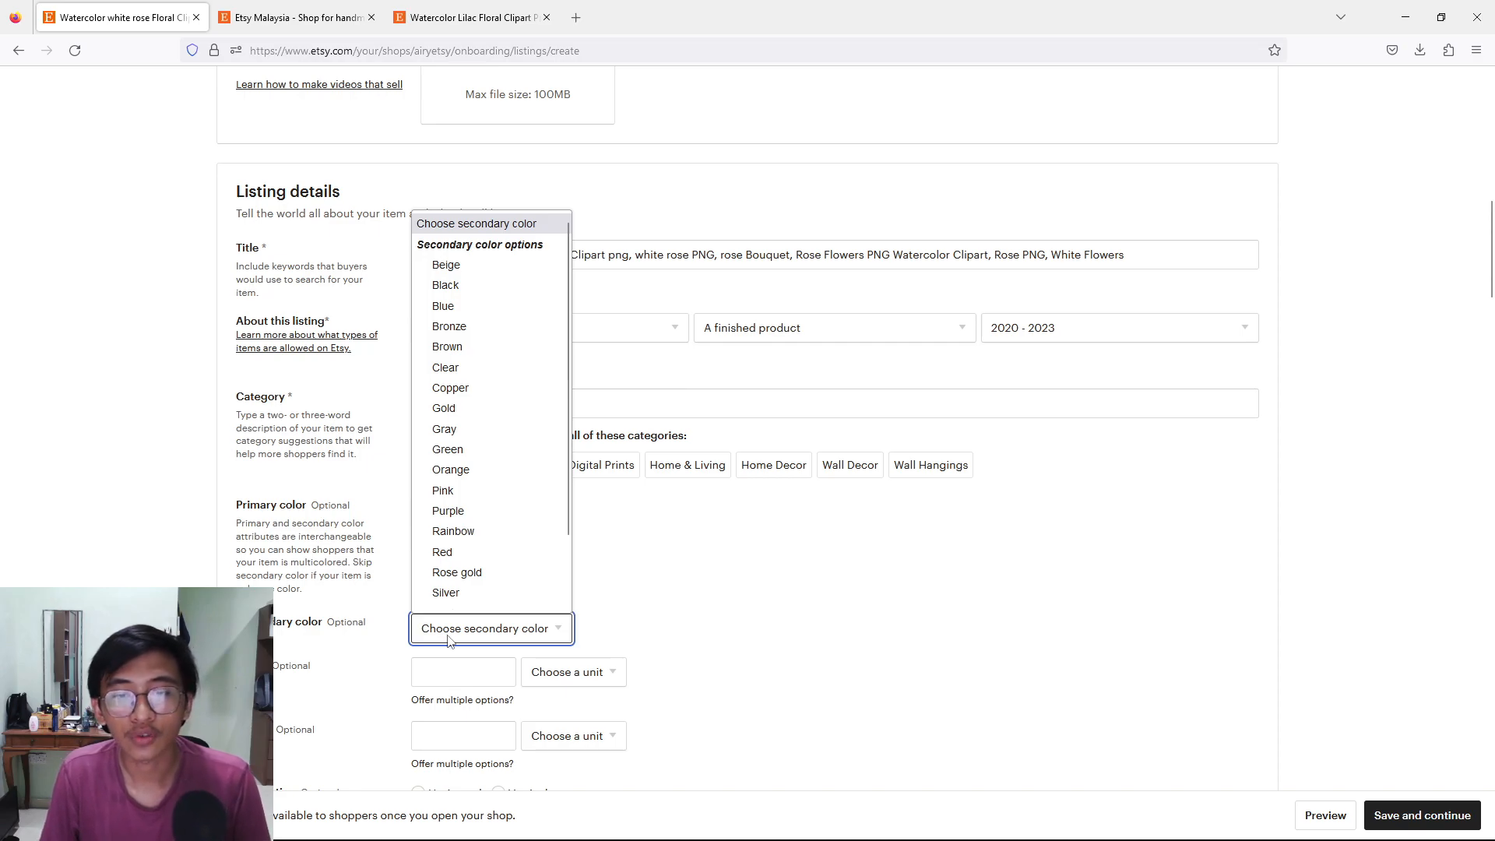
click(447, 640)
scroll(589, 635, down, 2)
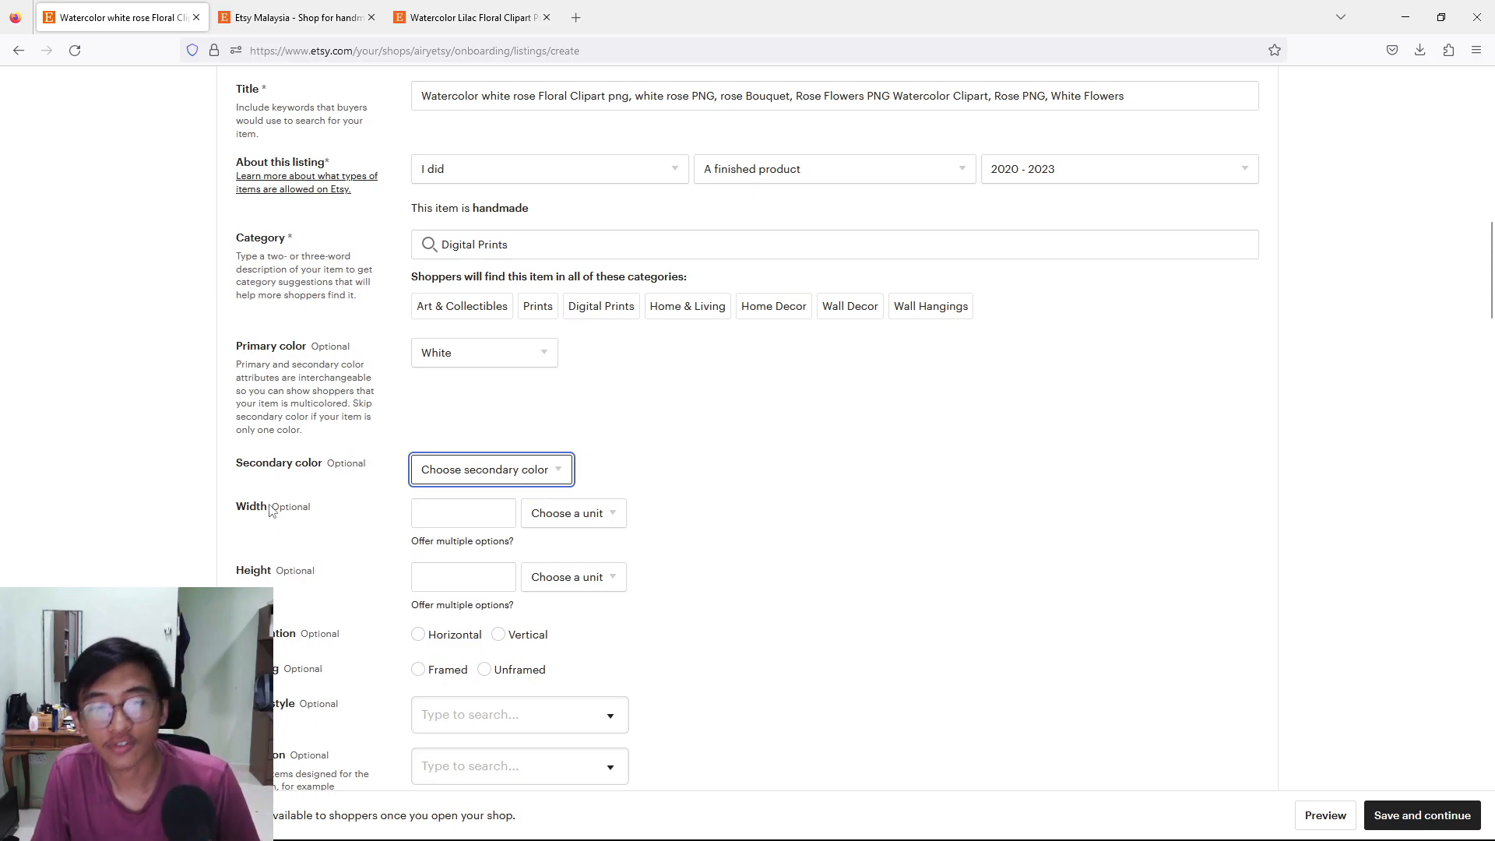
click(546, 523)
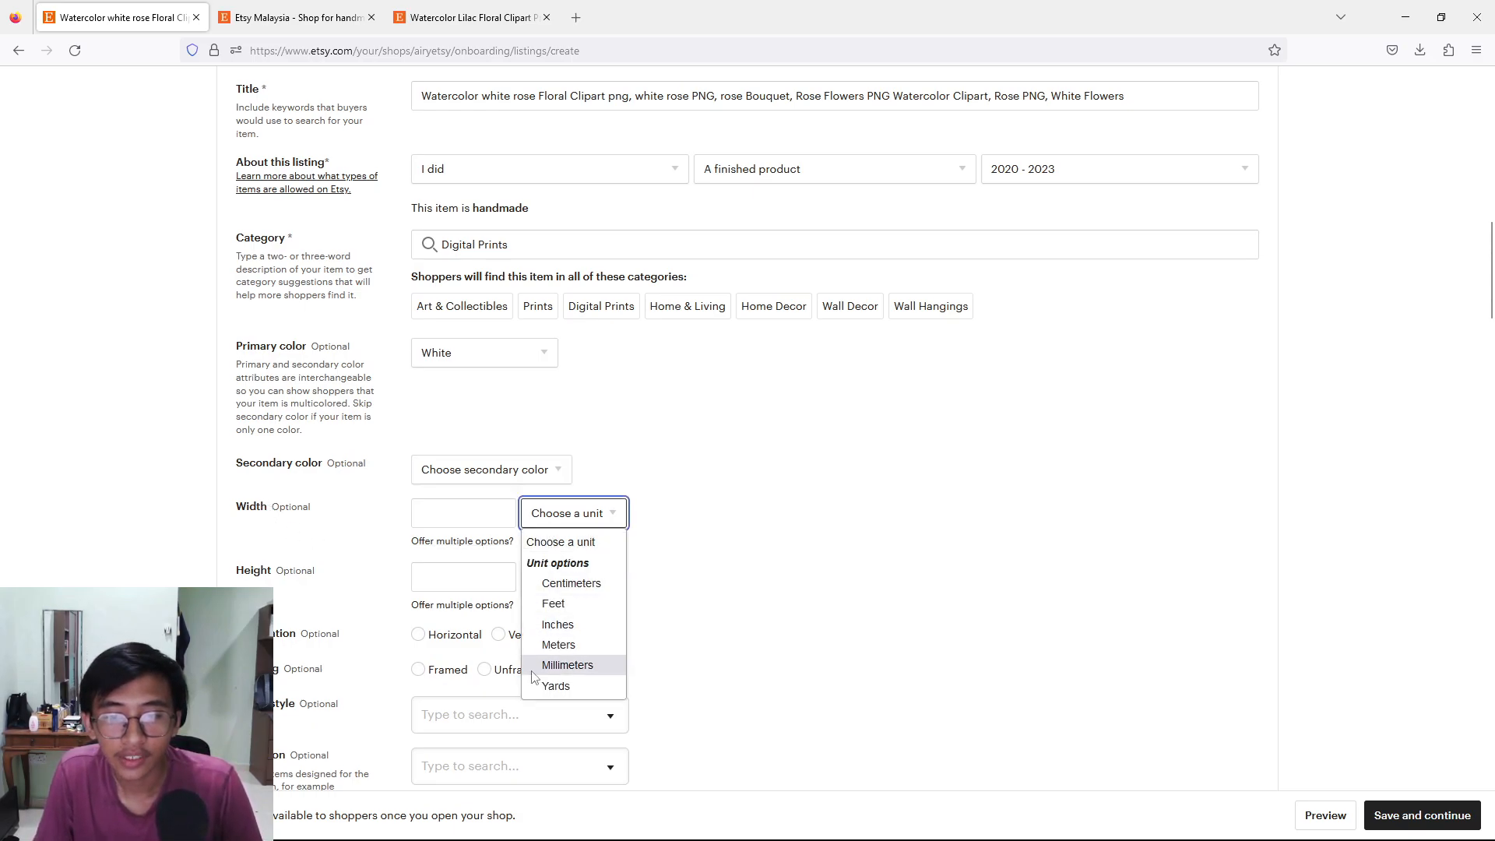
click(696, 531)
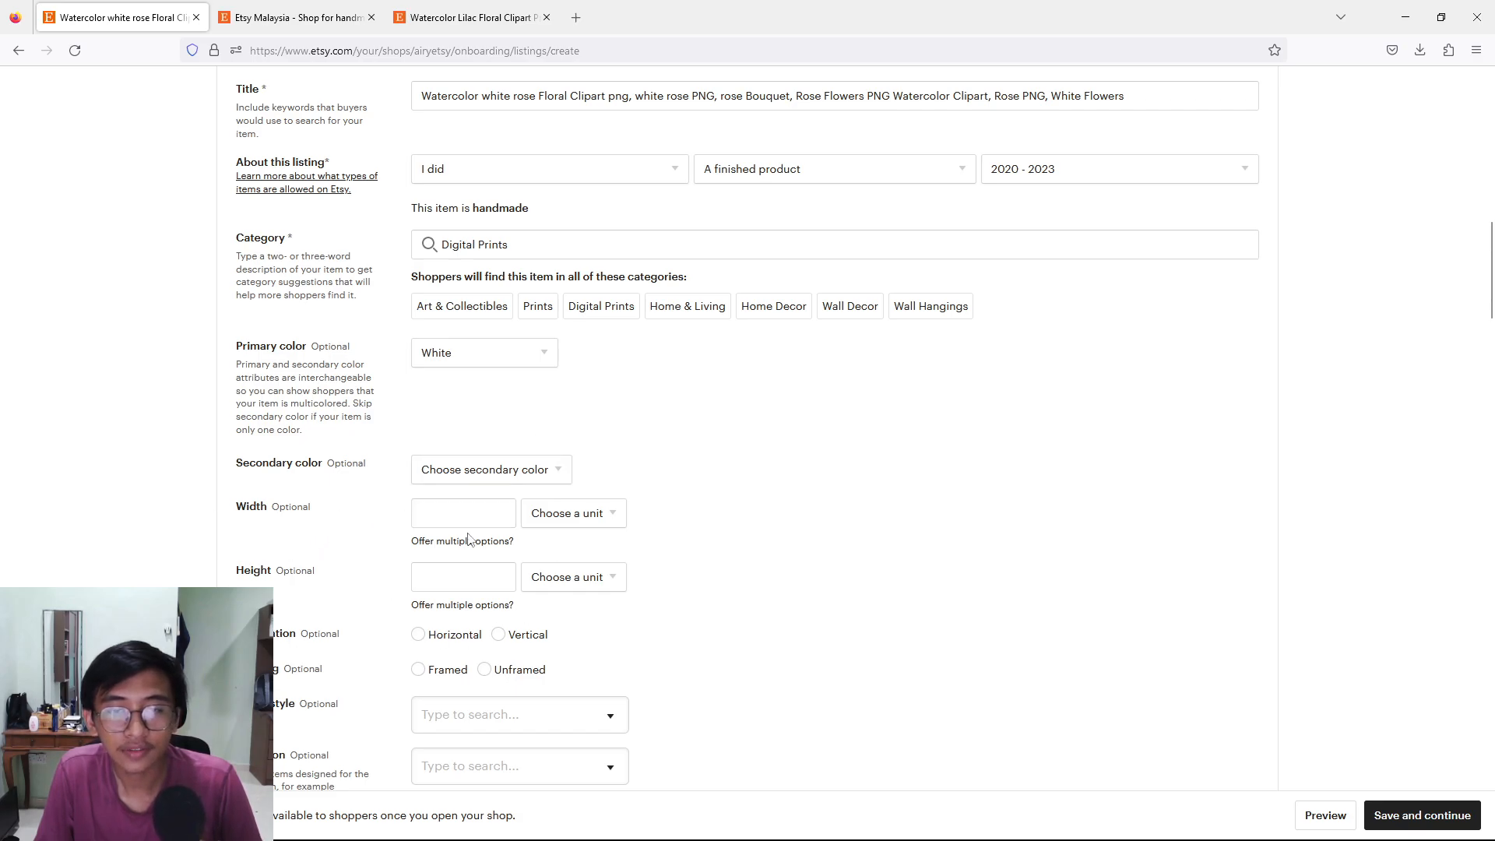
click(479, 510)
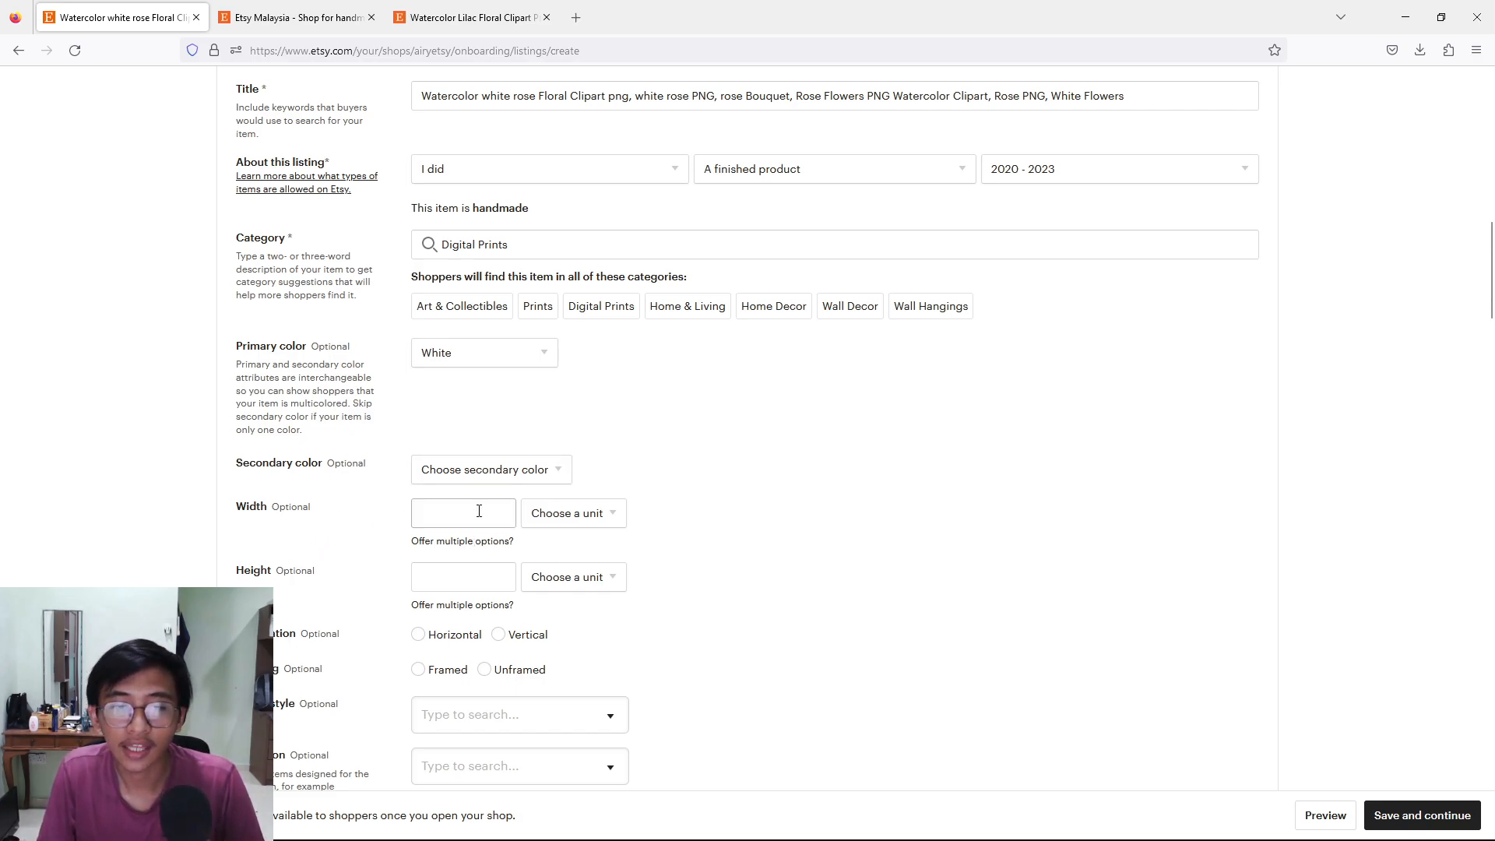
scroll(427, 586, down, 1)
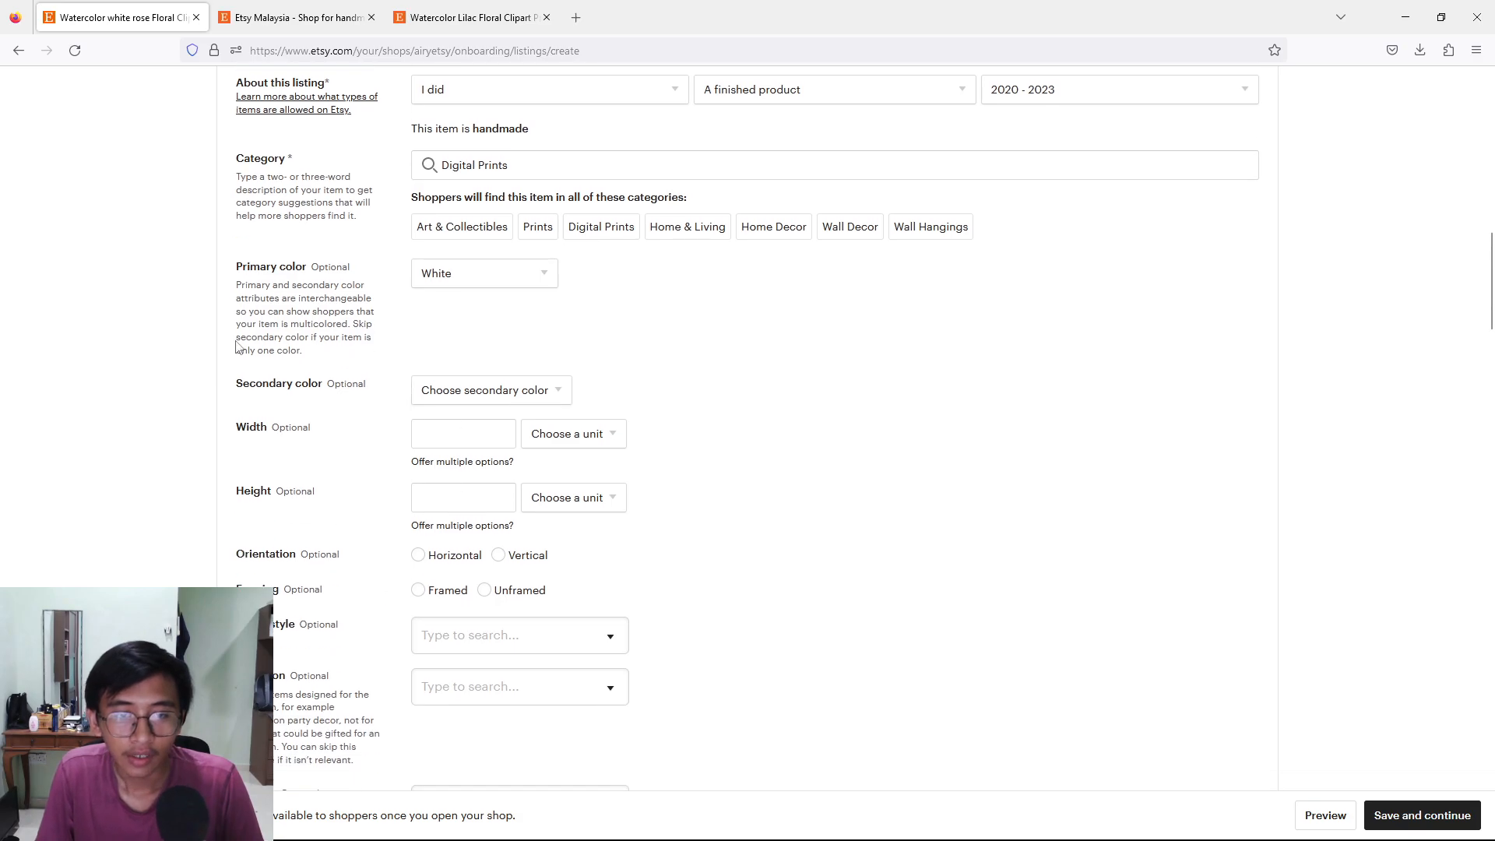
scroll(348, 545, down, 3)
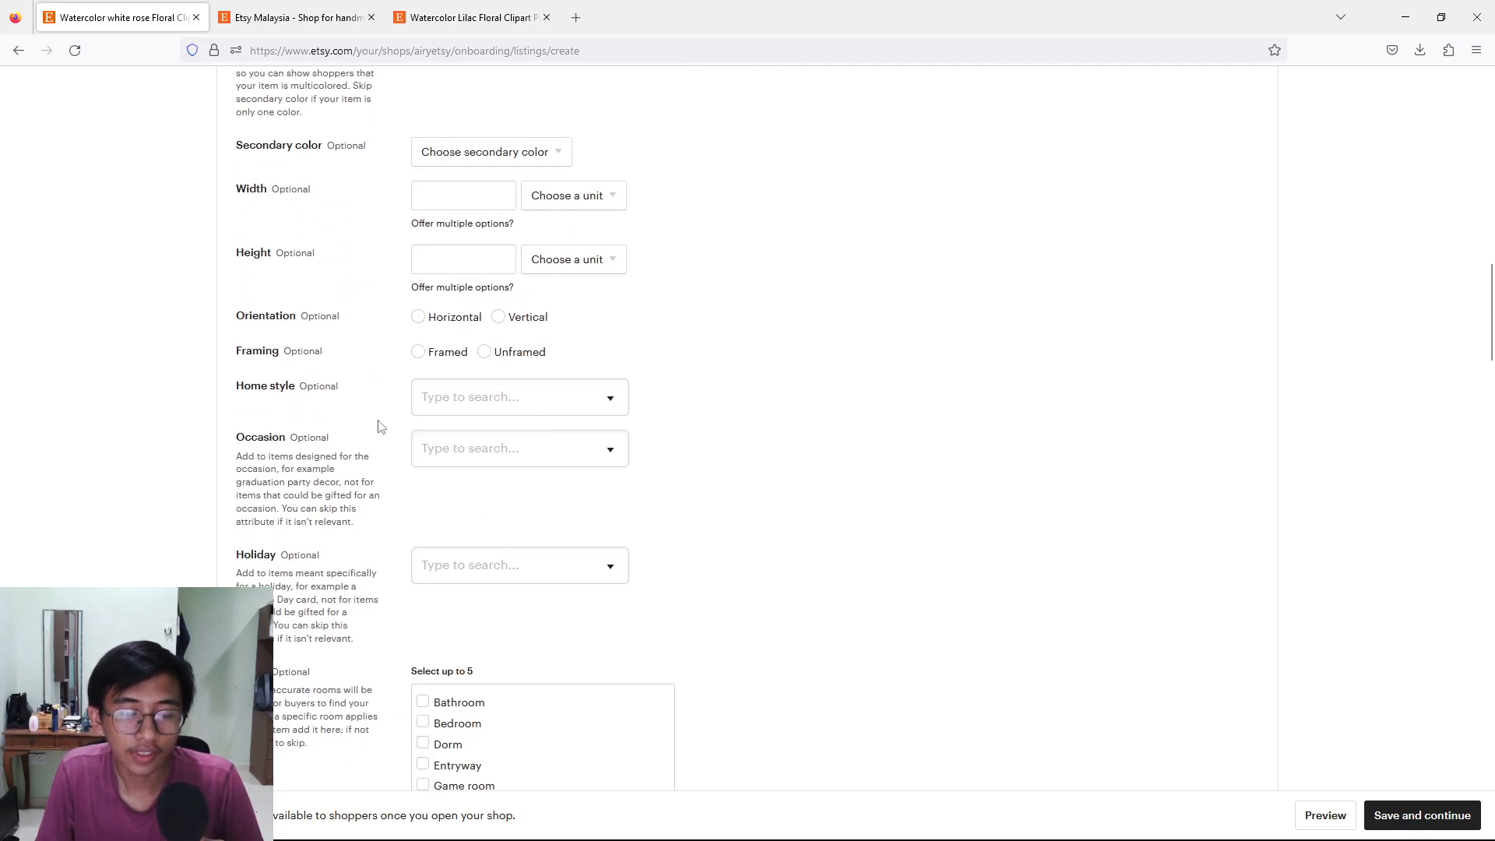
scroll(386, 427, down, 4)
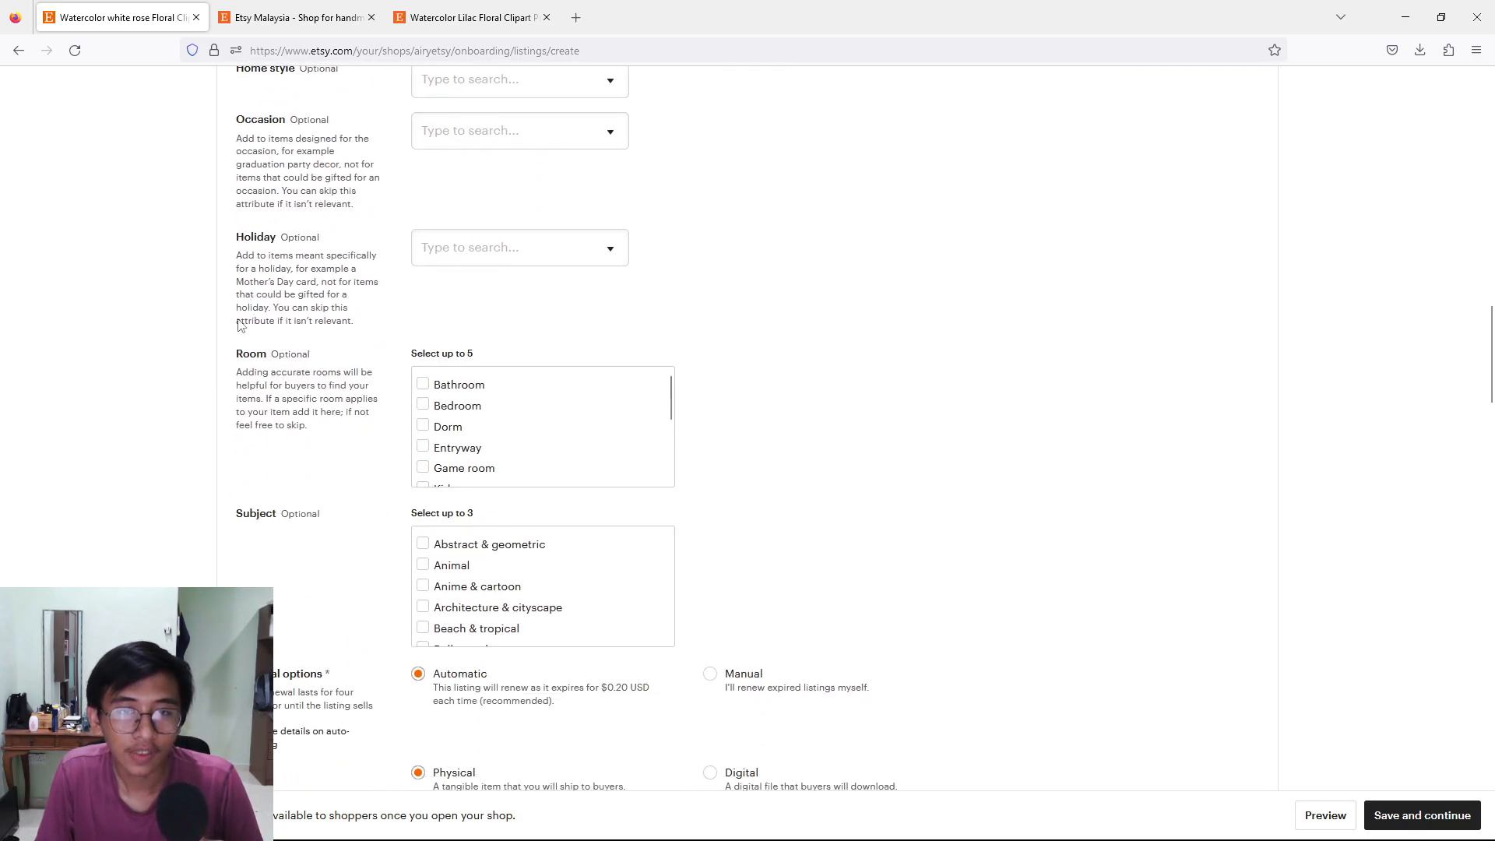
scroll(432, 395, down, 3)
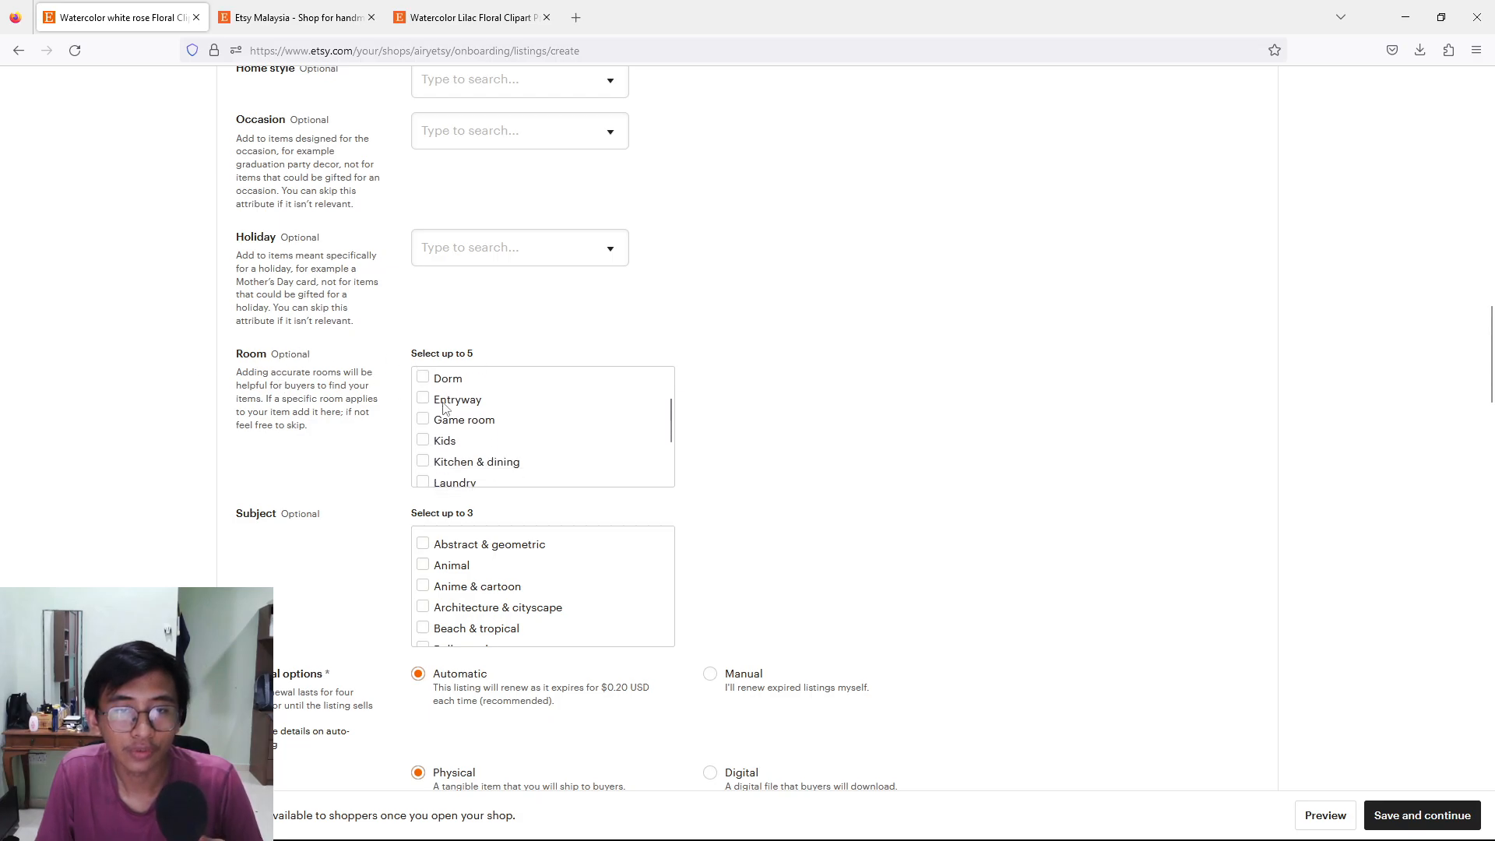
scroll(471, 426, up, 3)
scroll(543, 557, down, 4)
Step: Set the listing type to Digital and activate the empty Description field for entry
scroll(786, 487, down, 3)
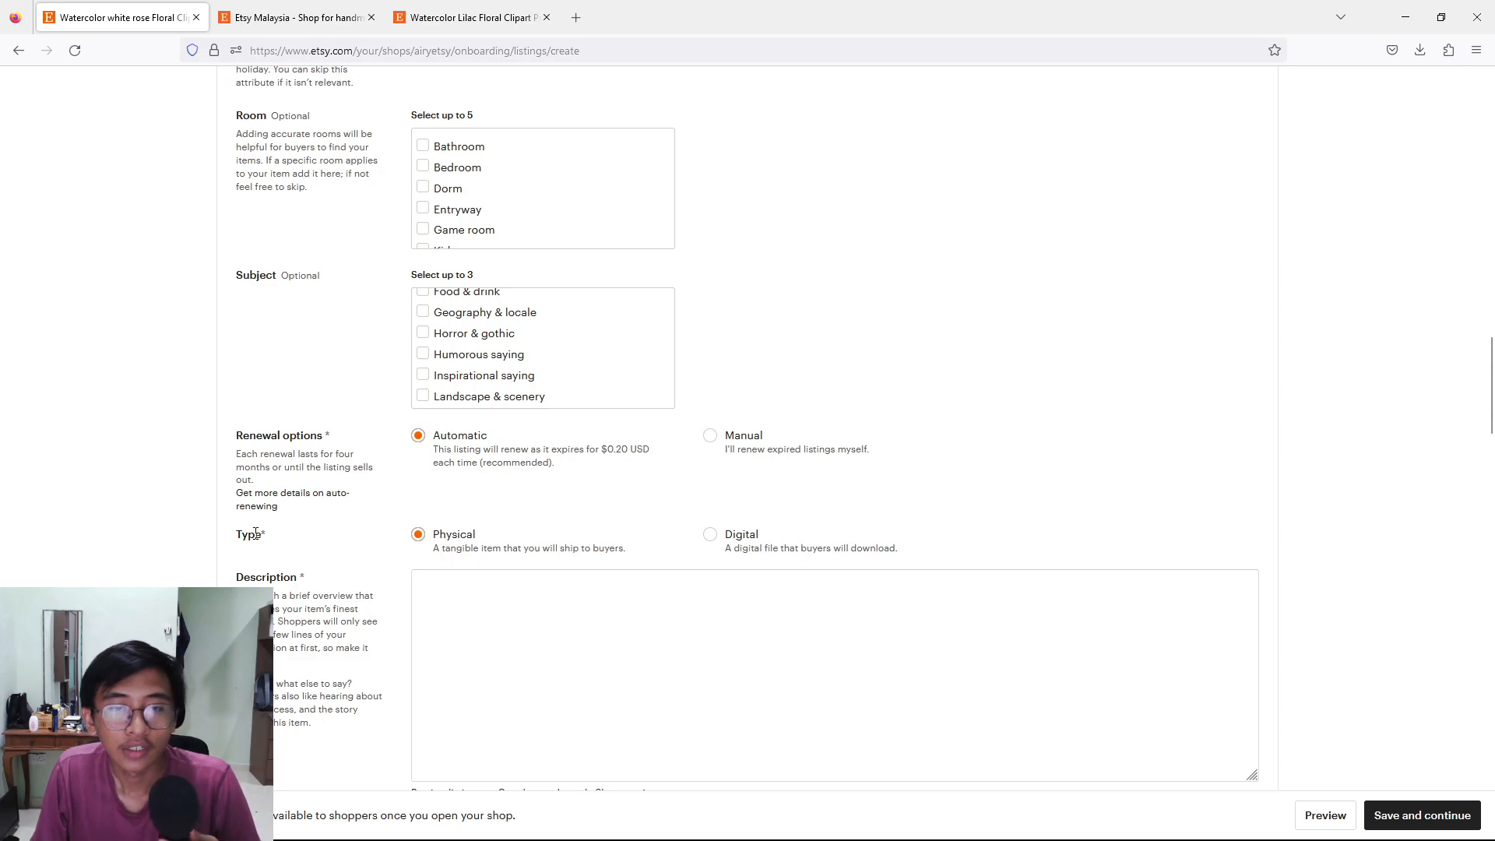
click(718, 541)
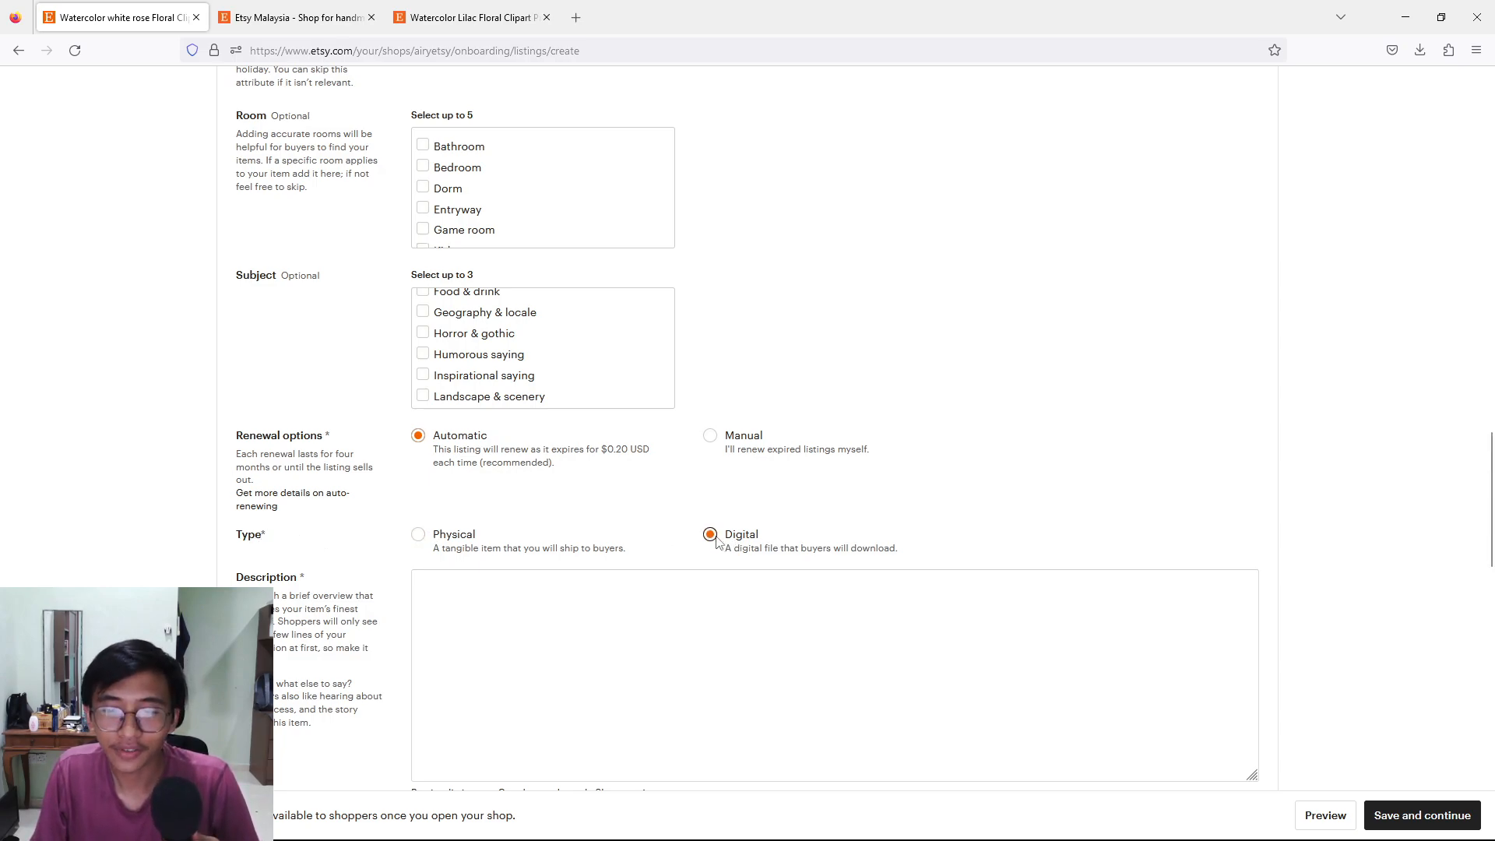
scroll(880, 478, down, 1)
scroll(872, 498, down, 1)
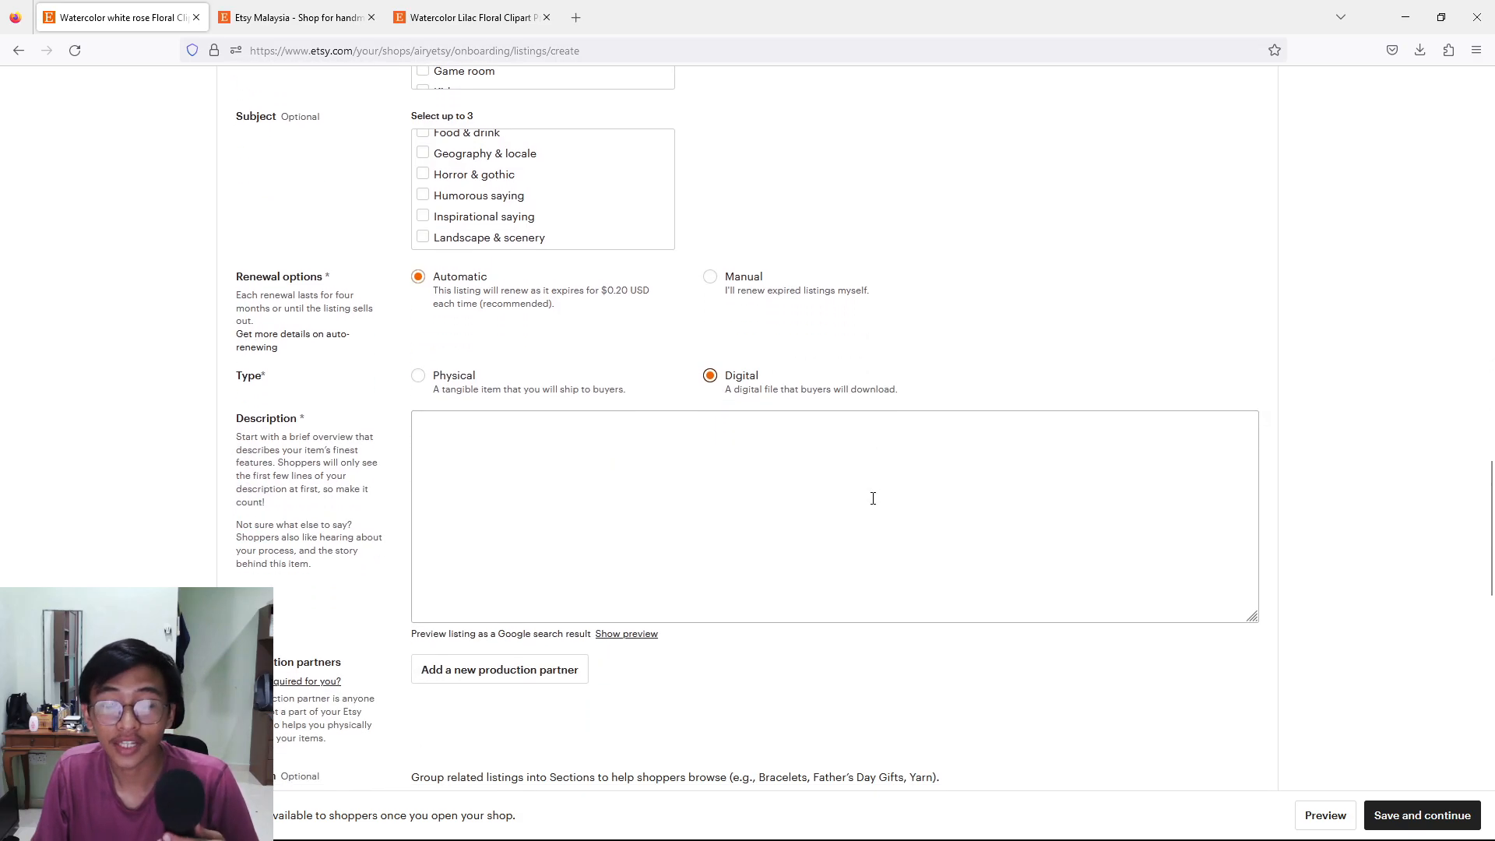
click(432, 444)
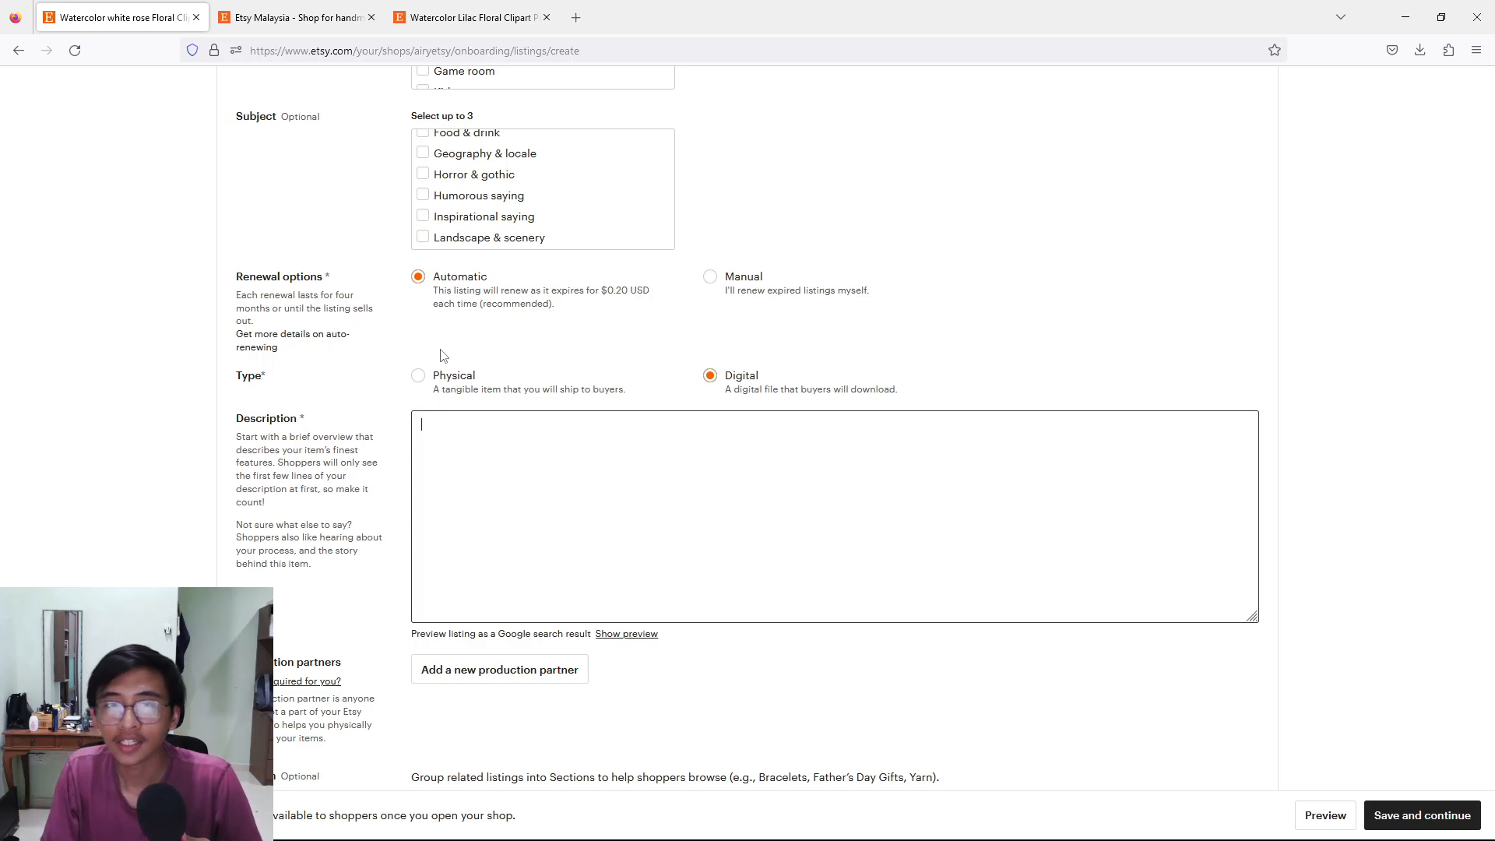
Step: Open the Watercolor Sunflowers with Bees clipart listing from the Lilac listing page, close the Lilac page, and expand the Sunflowers description
click(442, 11)
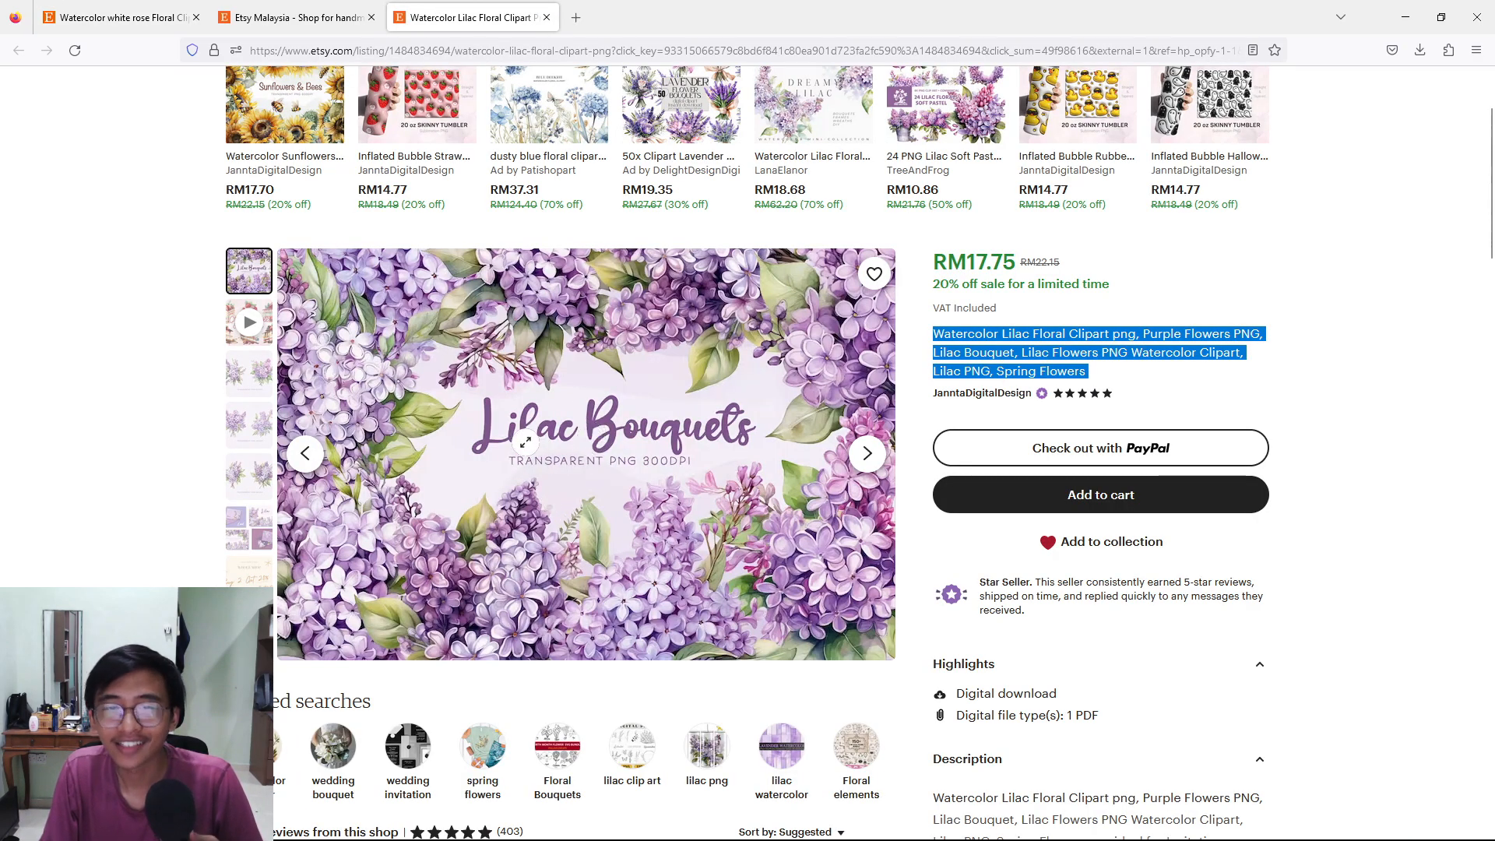
scroll(526, 442, up, 3)
click(294, 259)
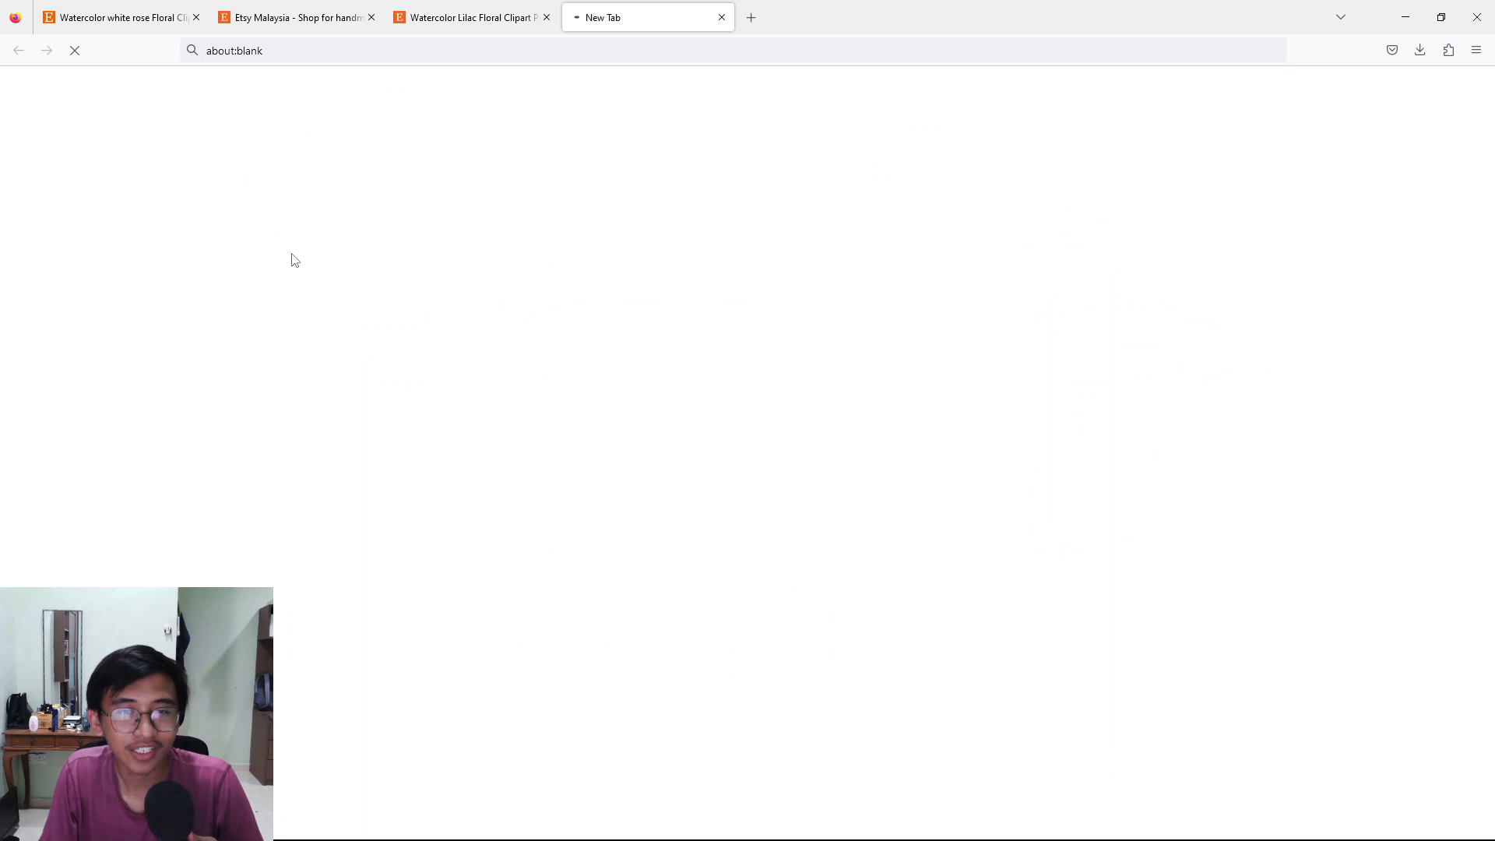
click(547, 17)
scroll(1142, 629, down, 5)
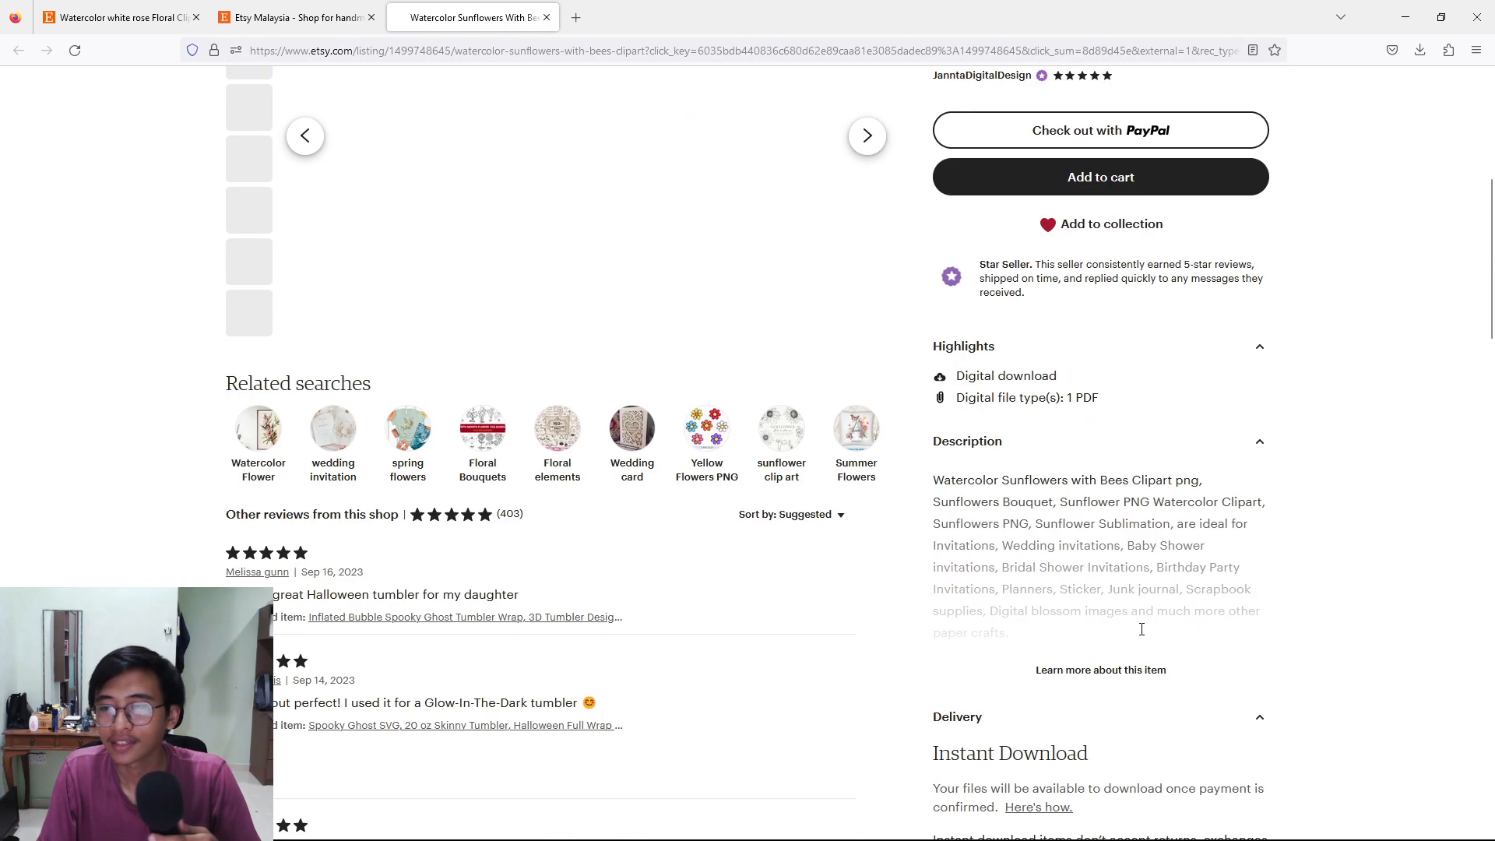
scroll(1142, 629, down, 3)
click(1127, 440)
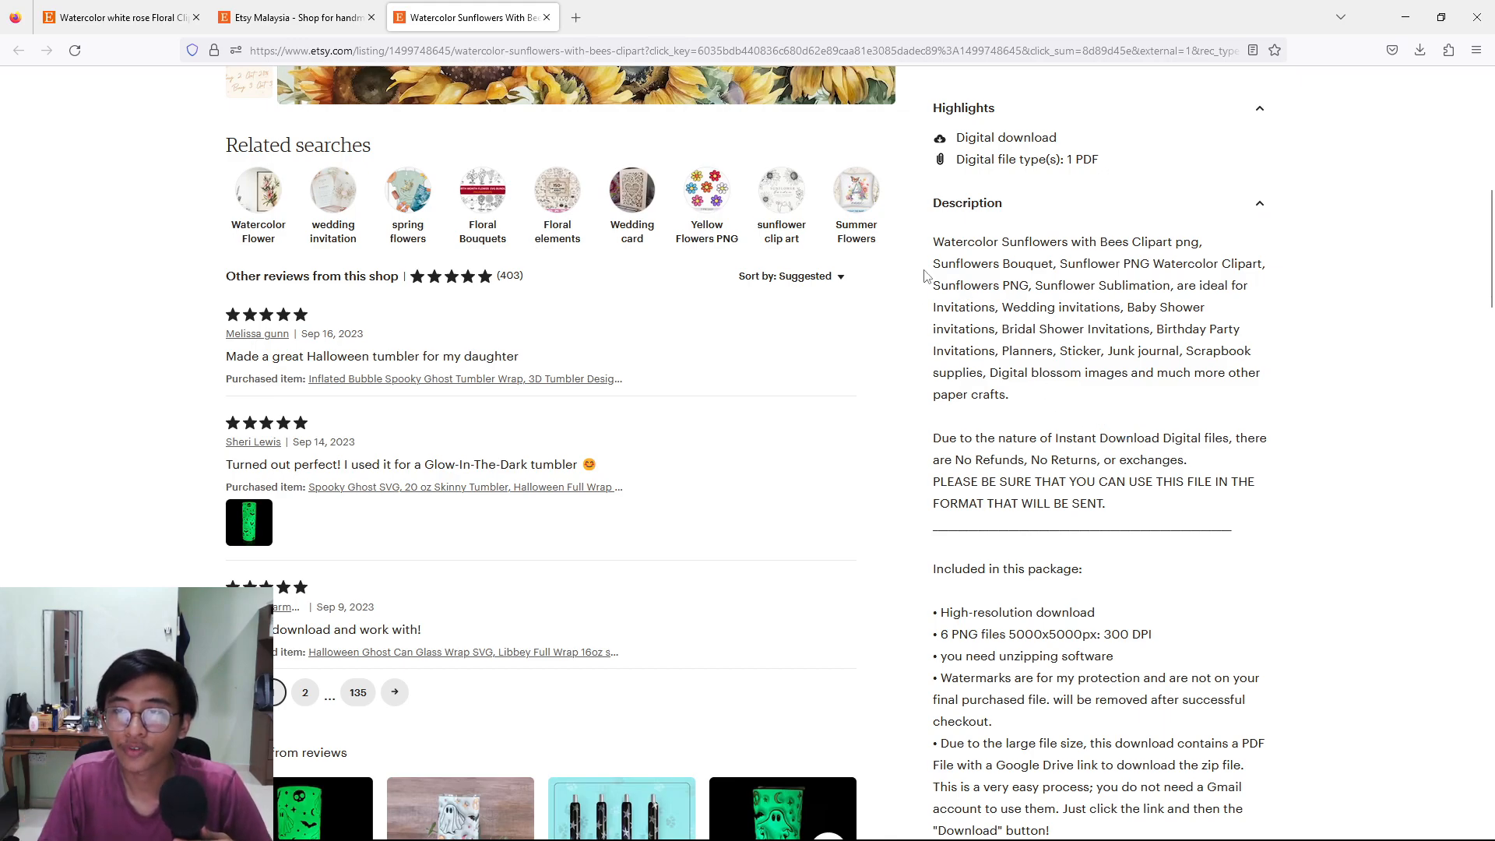
Step: Examine the Sunflowers listing's opening keyword paragraph against its title, then the package contents, PNG file specifications and Google Drive link note
drag(935, 237, 1061, 394)
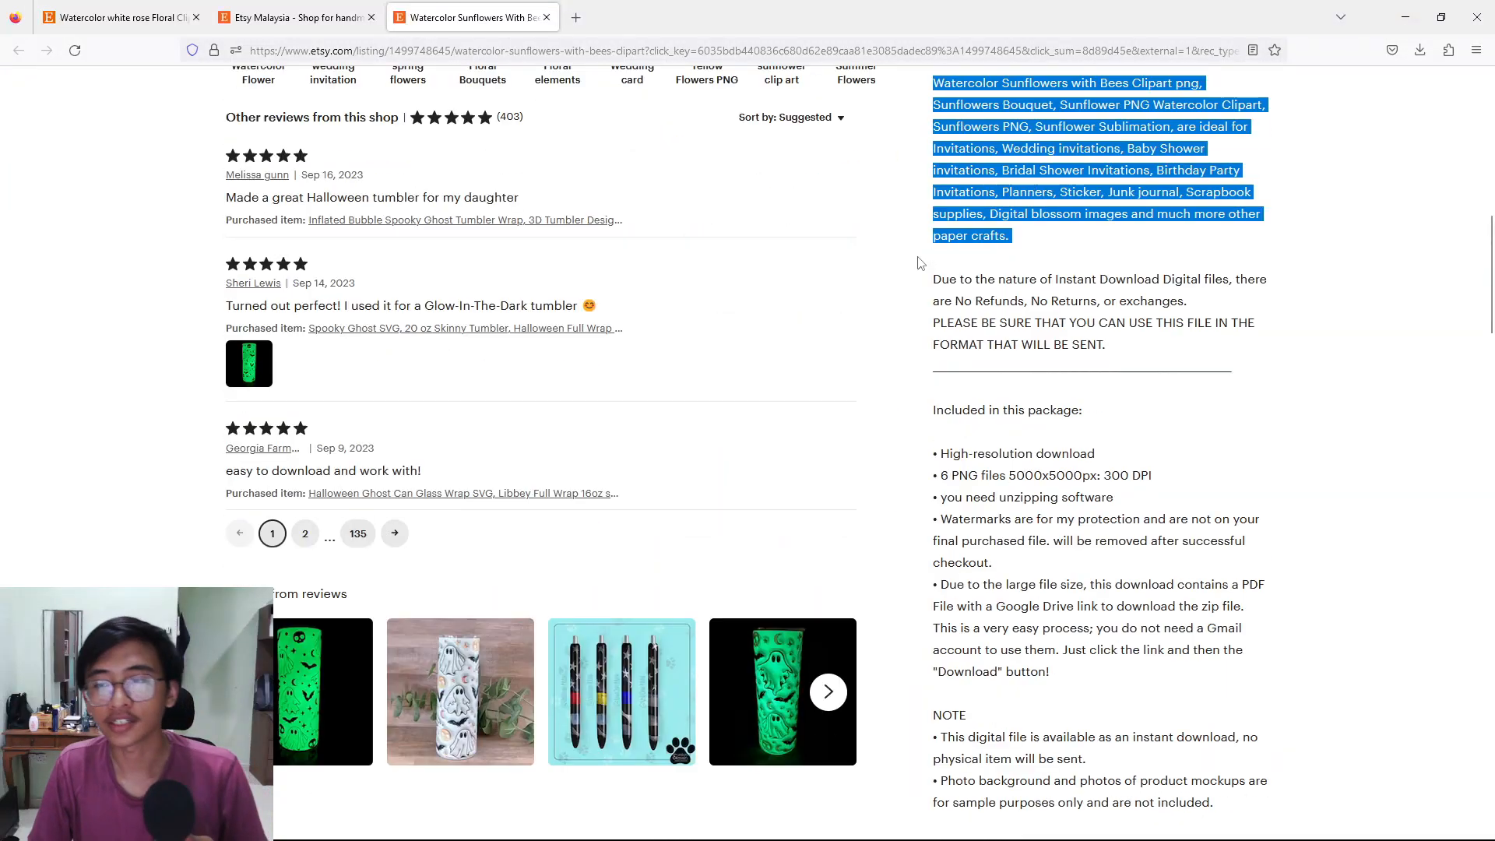
scroll(919, 262, up, 7)
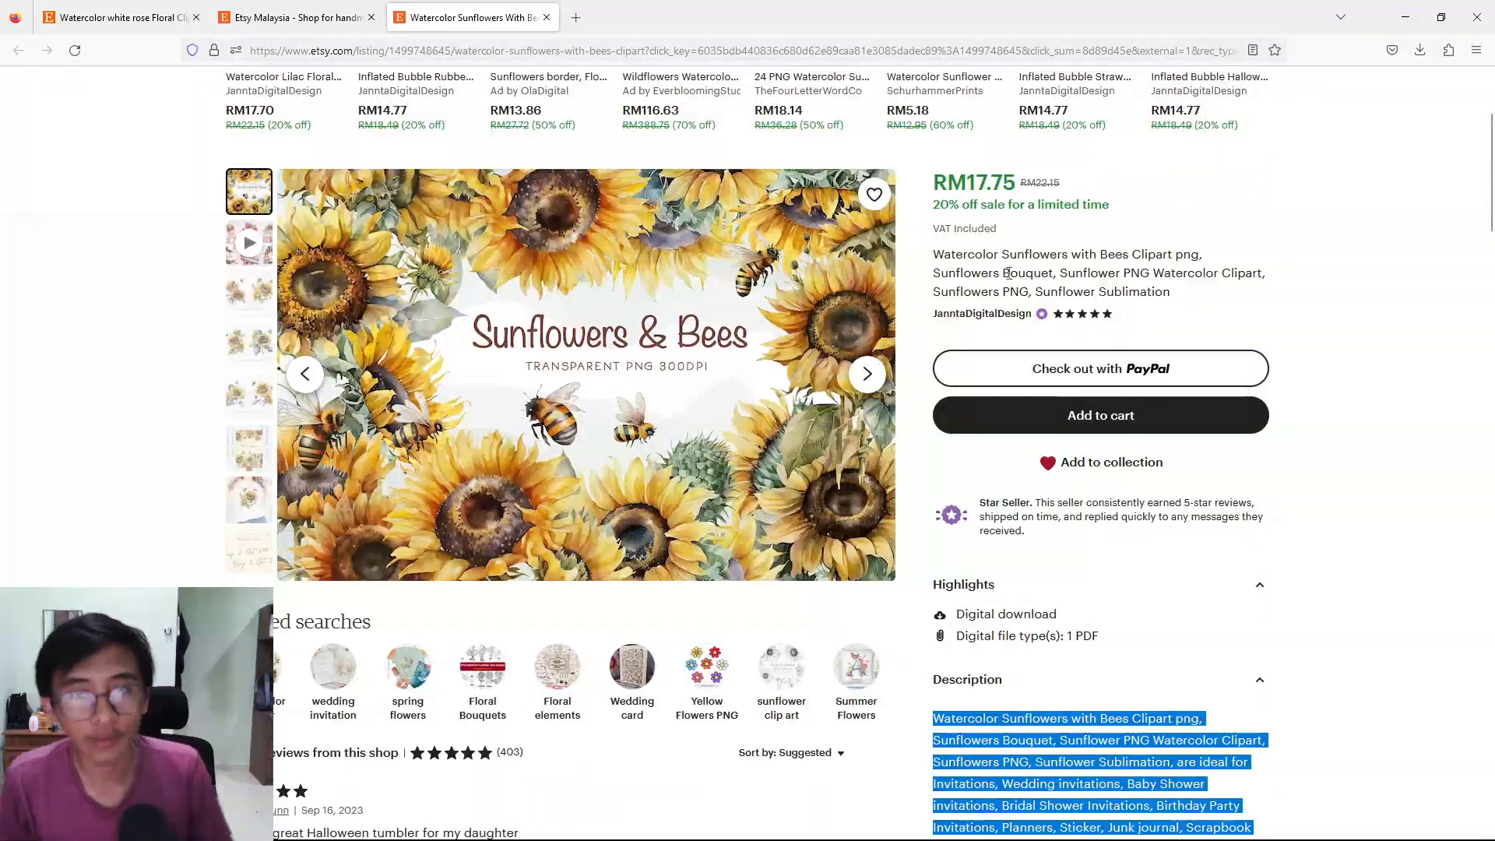
scroll(1096, 387, down, 2)
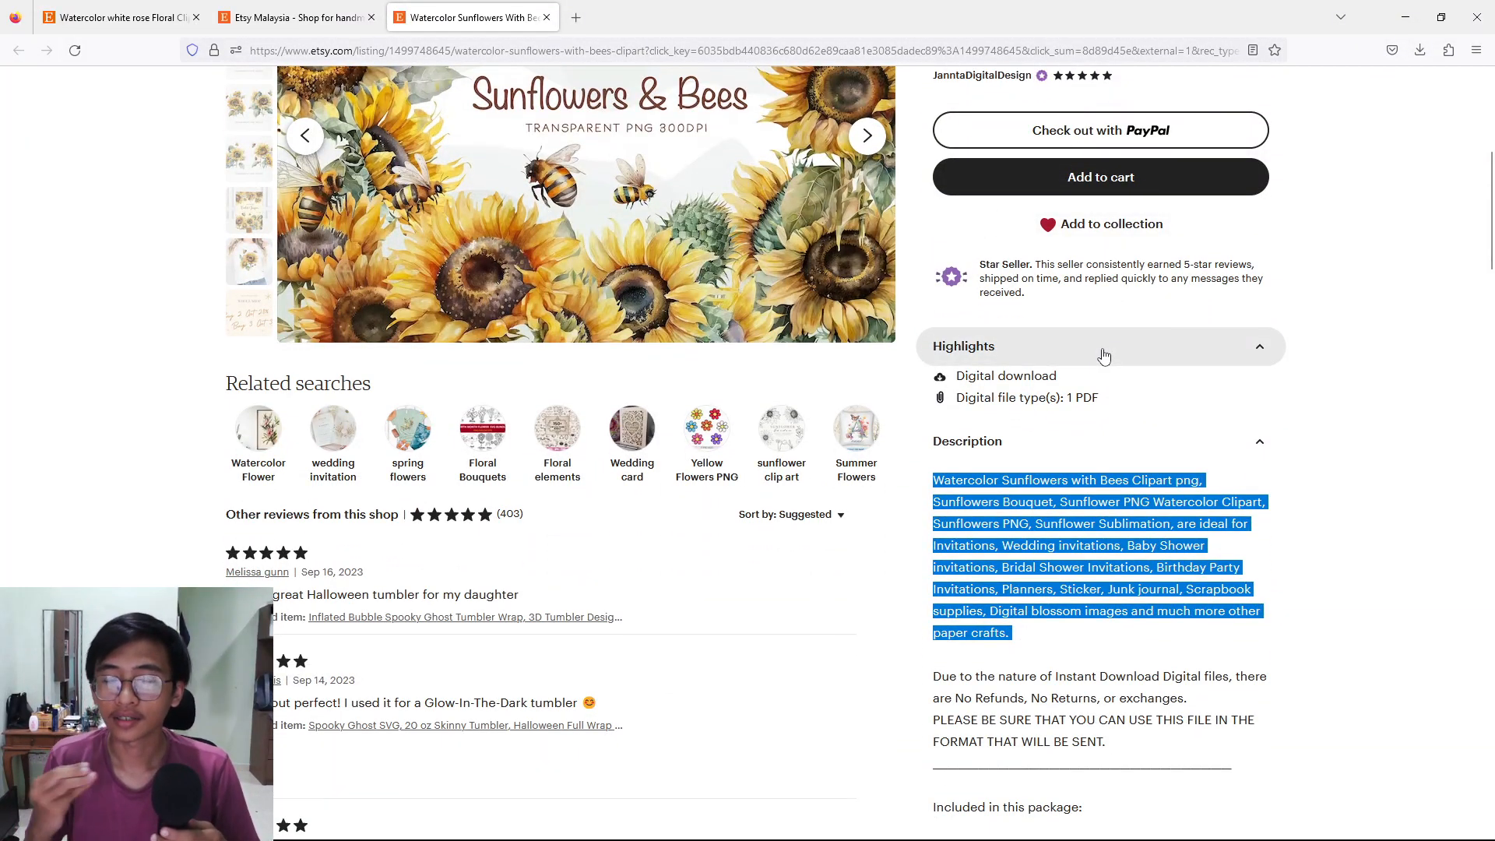
scroll(1104, 355, down, 3)
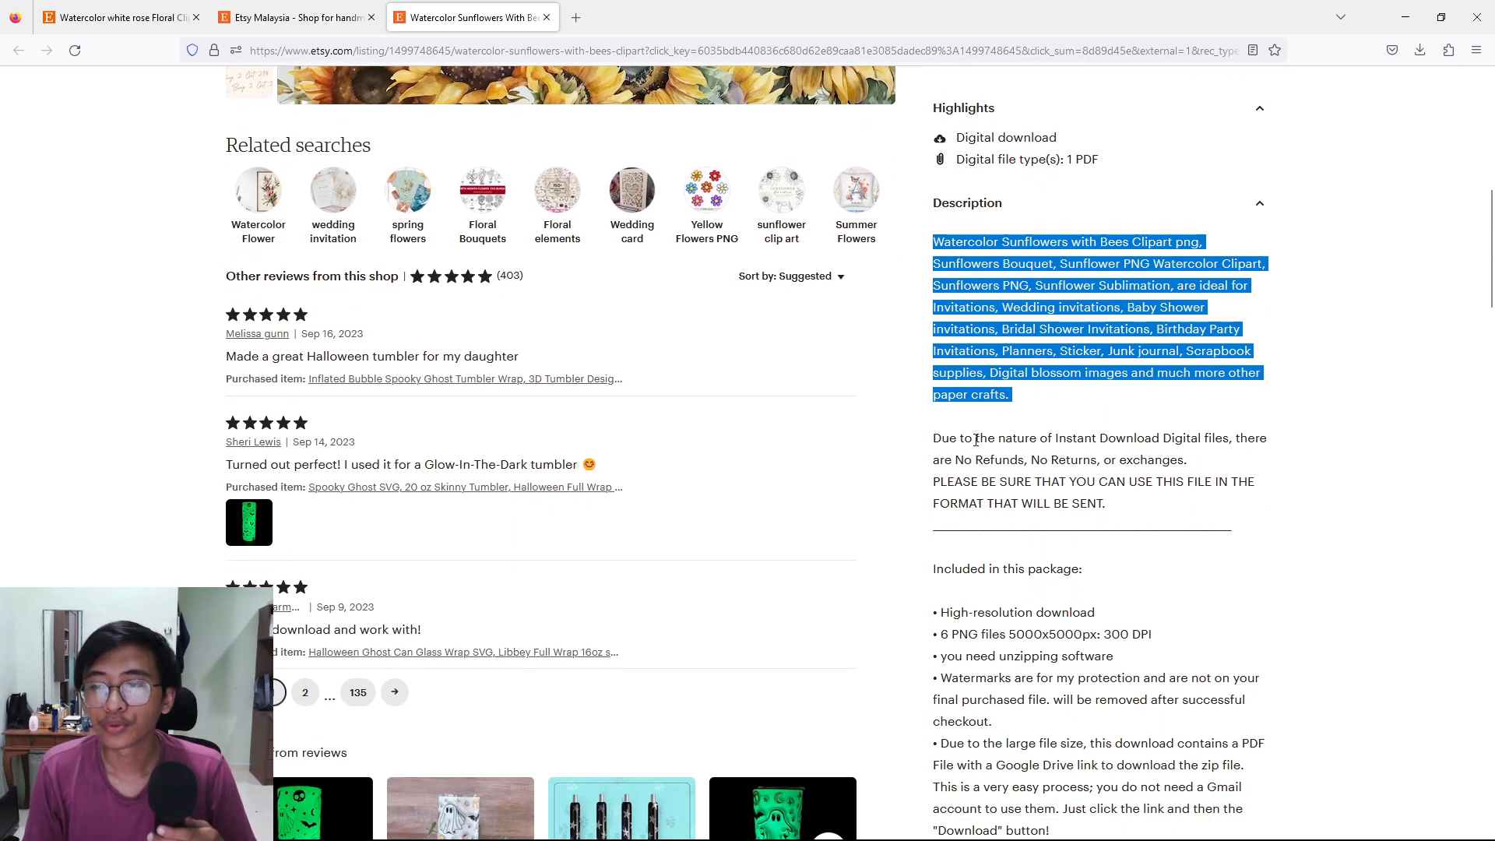
scroll(942, 461, down, 2)
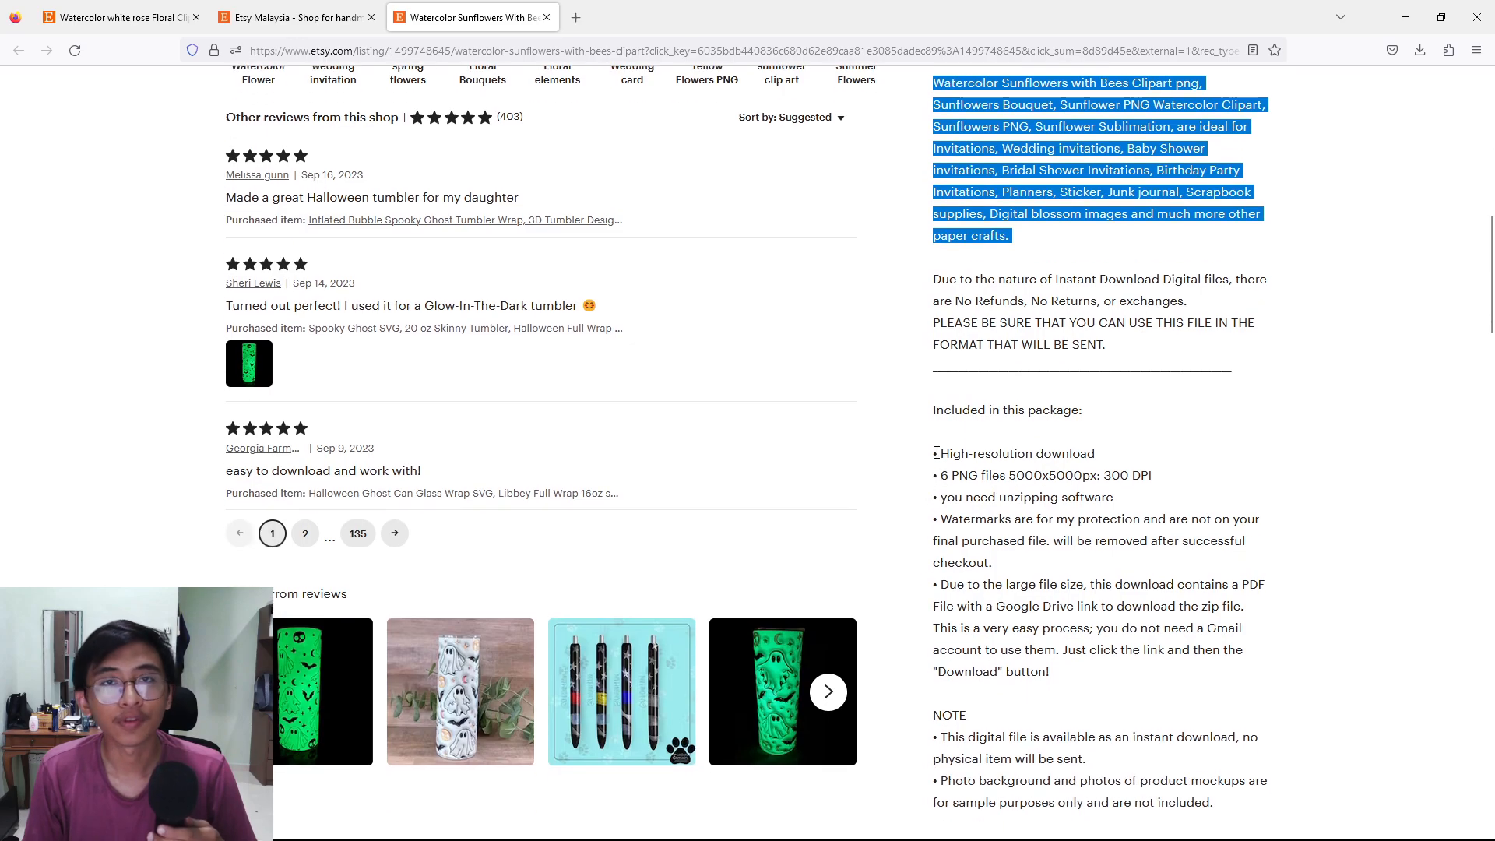
drag(937, 458, 1160, 475)
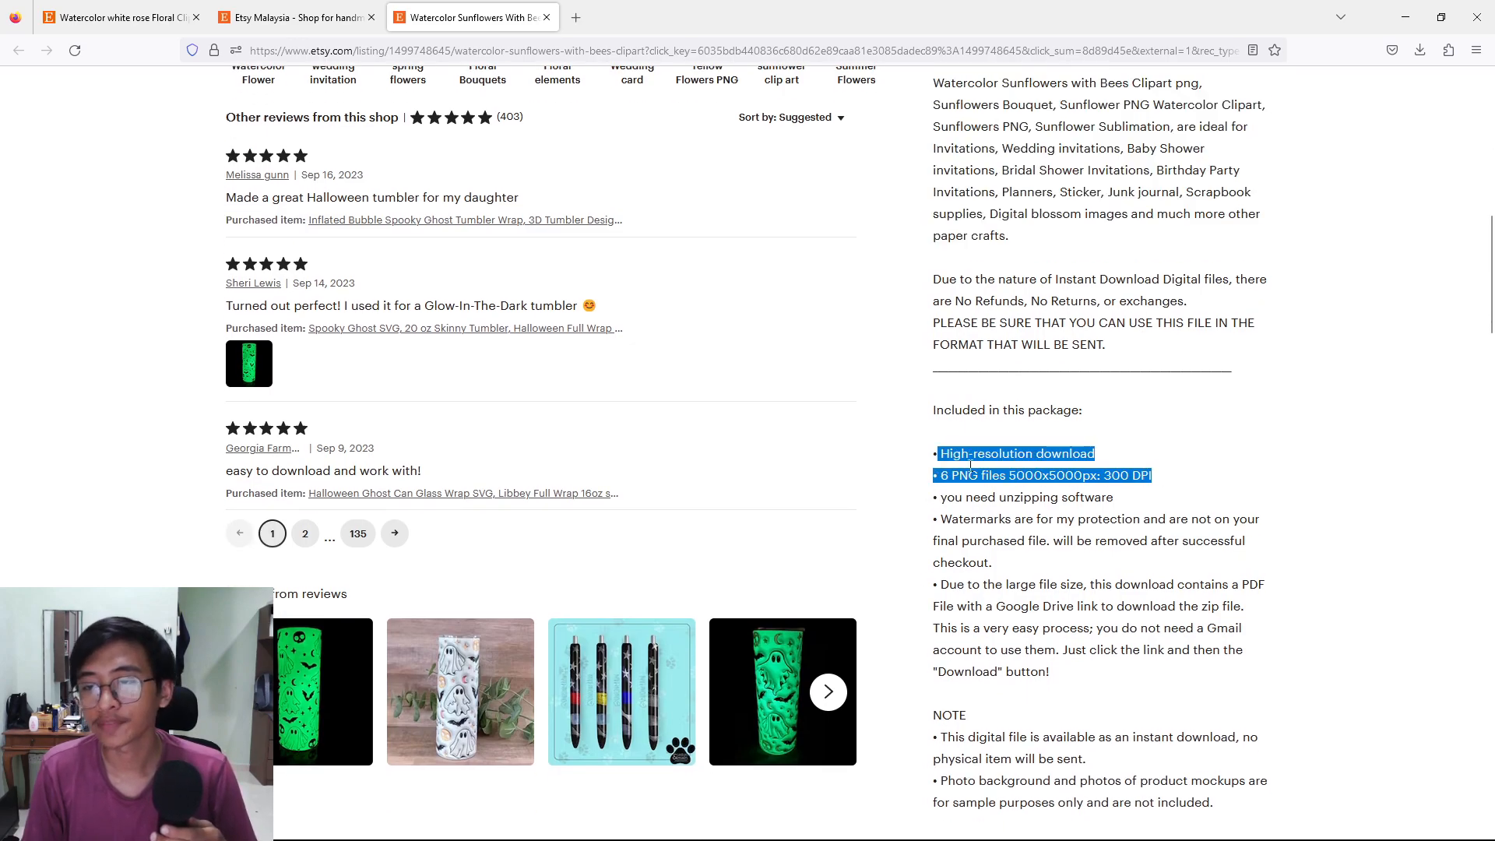
click(975, 459)
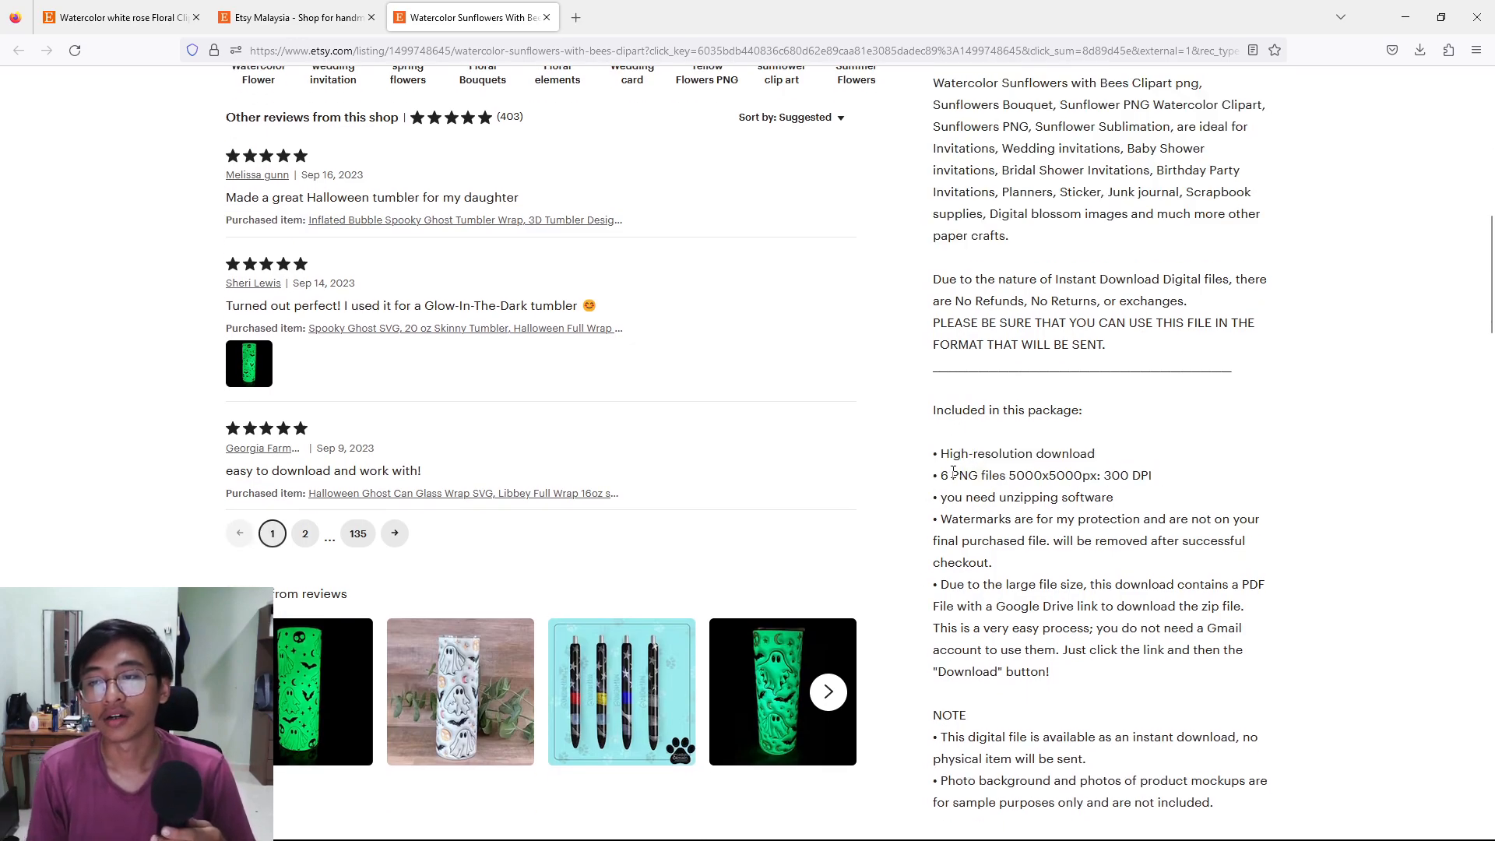
drag(940, 475, 1029, 475)
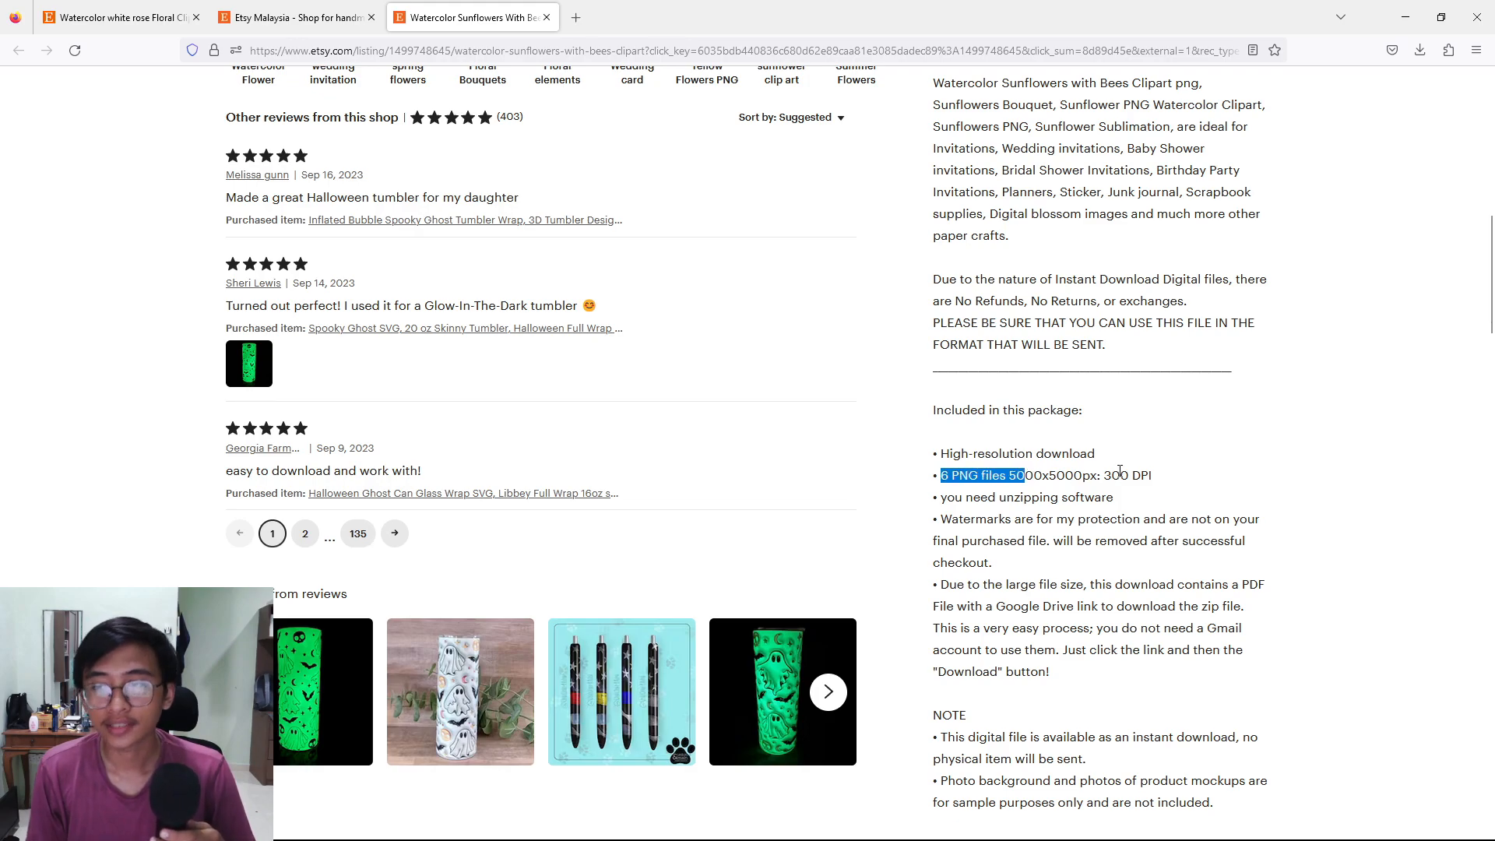
scroll(1090, 514, down, 1)
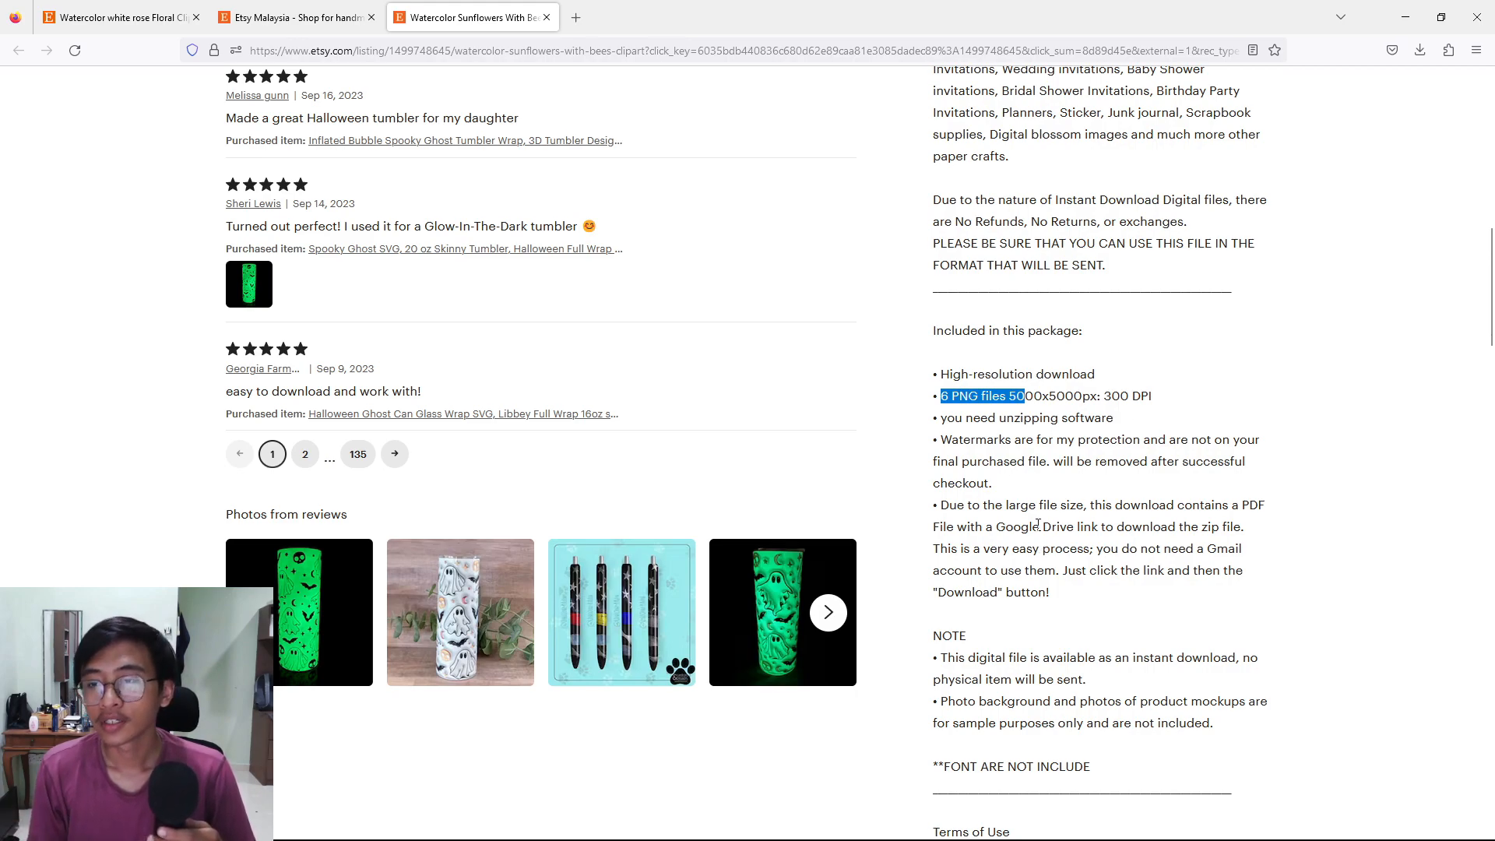
drag(996, 531, 1091, 532)
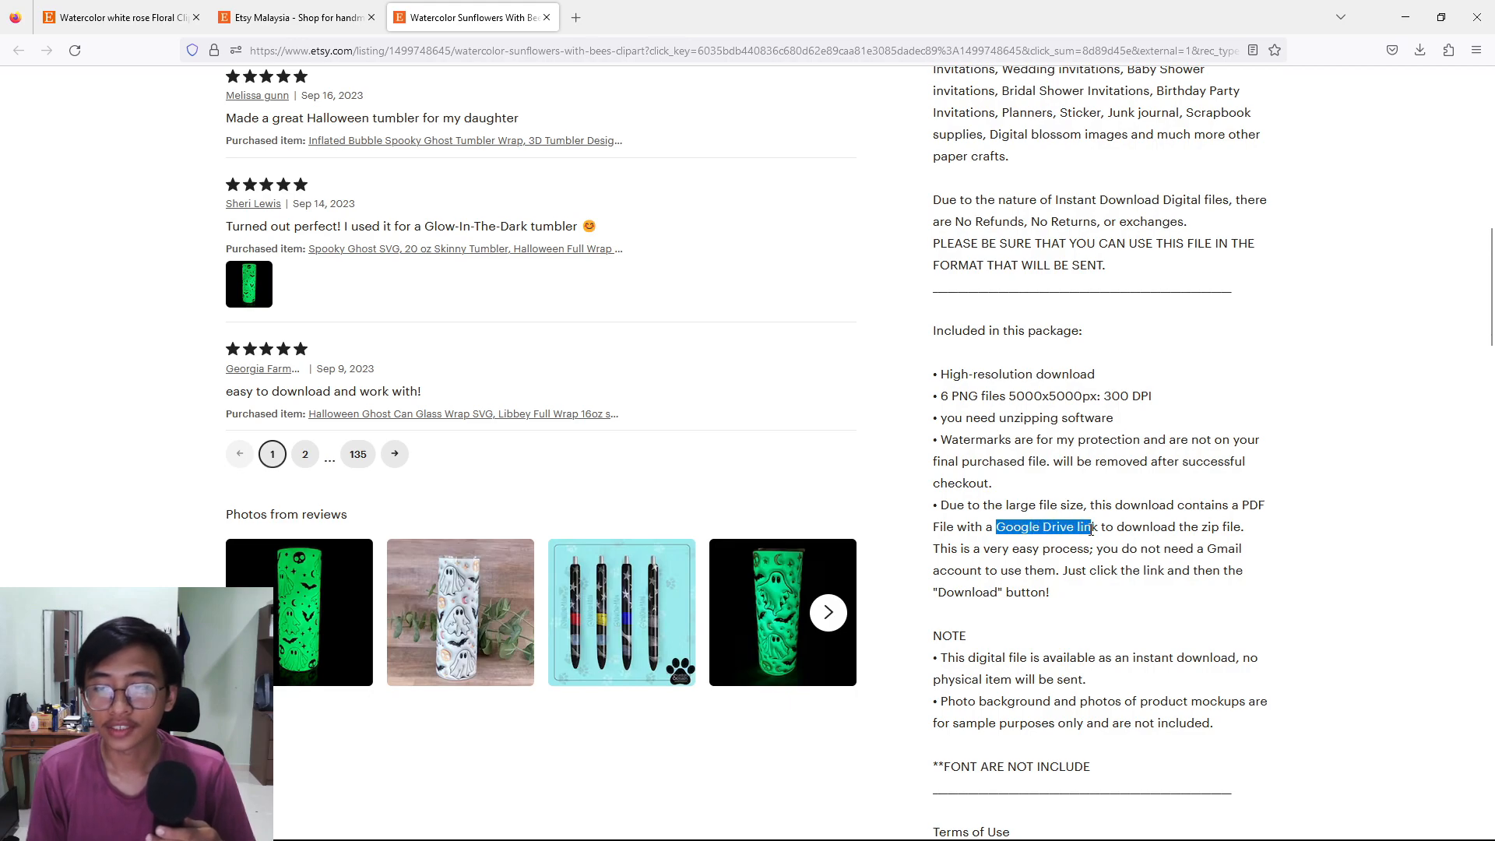
Step: Examine the NOTE section and the Terms of Use in the Sunflowers listing's description
scroll(1173, 567, down, 2)
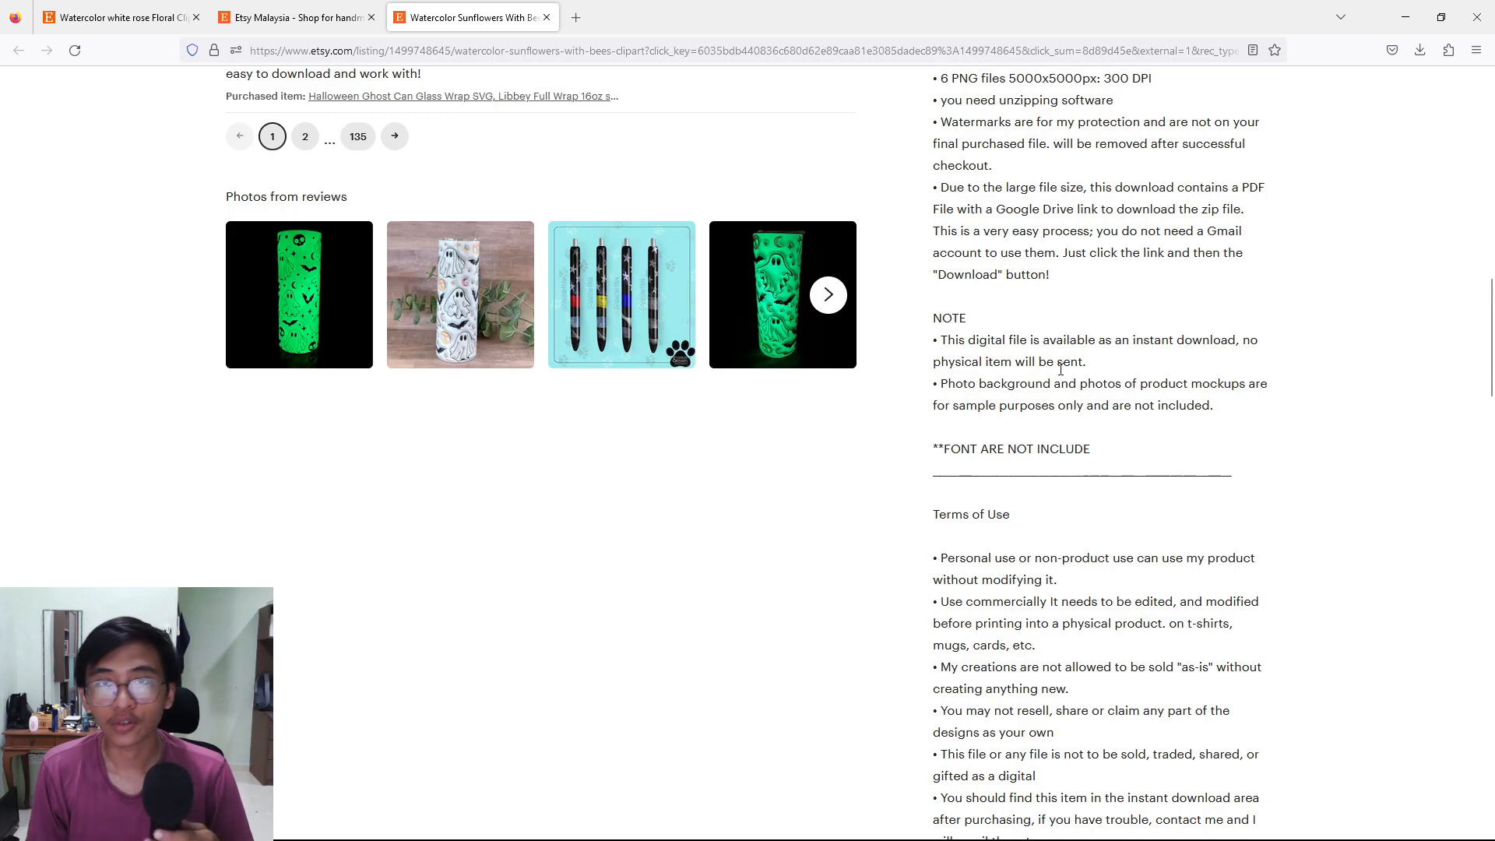
scroll(1006, 307, down, 4)
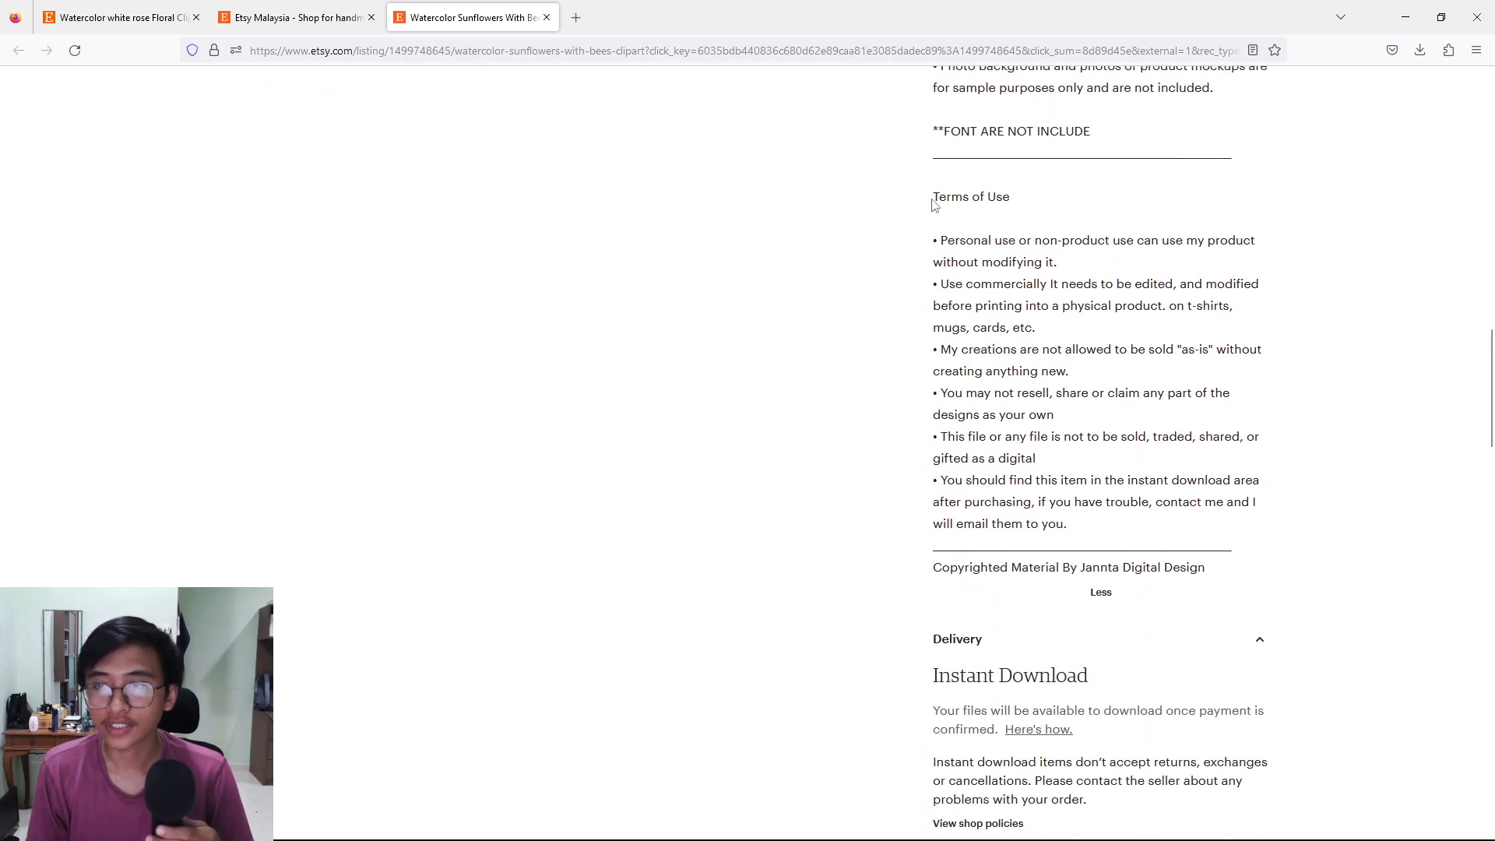
drag(932, 197, 1018, 200)
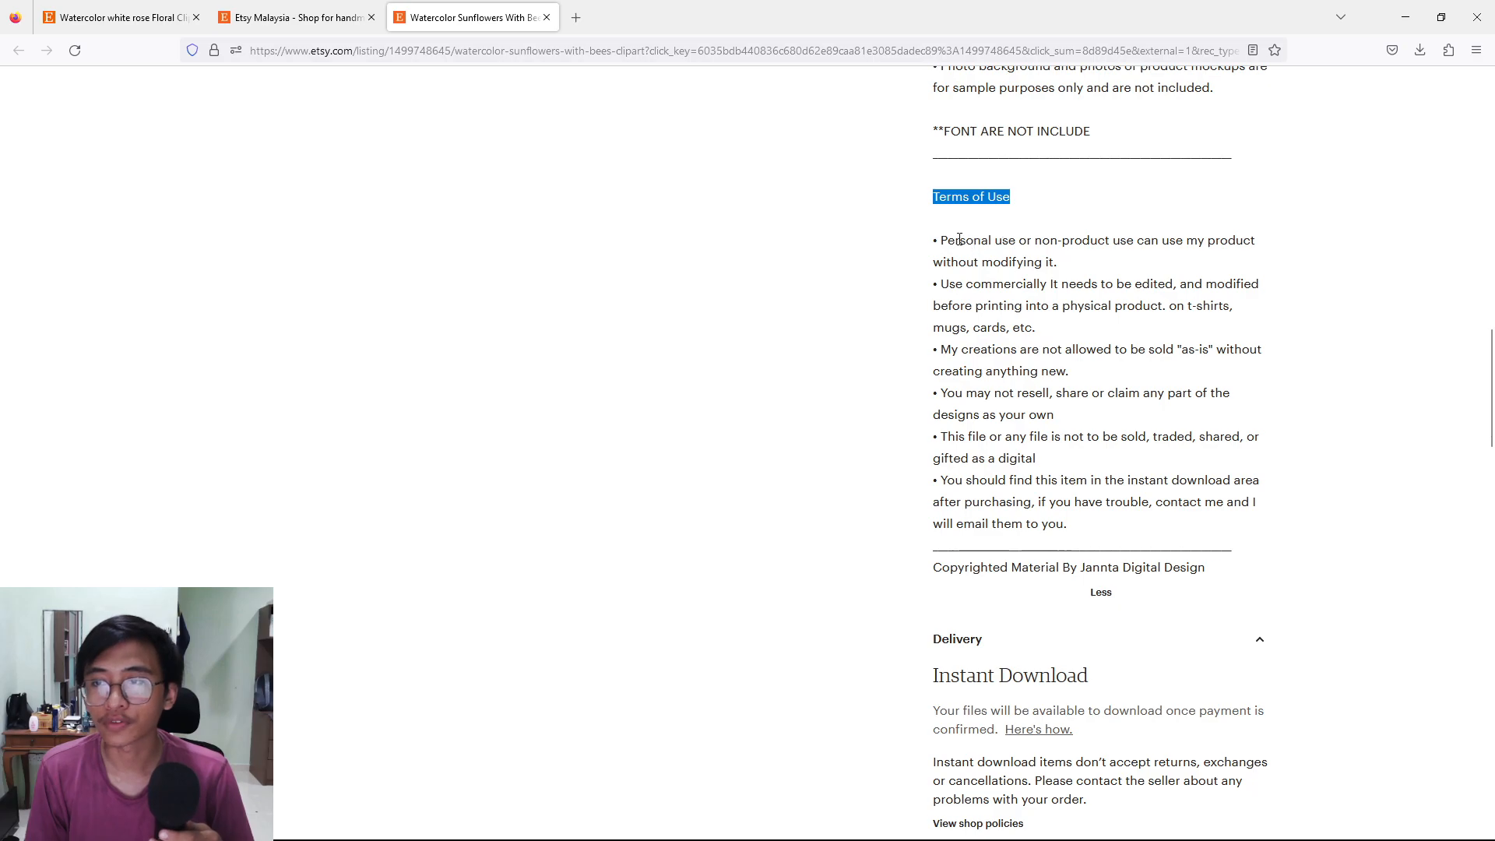
drag(941, 240, 1271, 249)
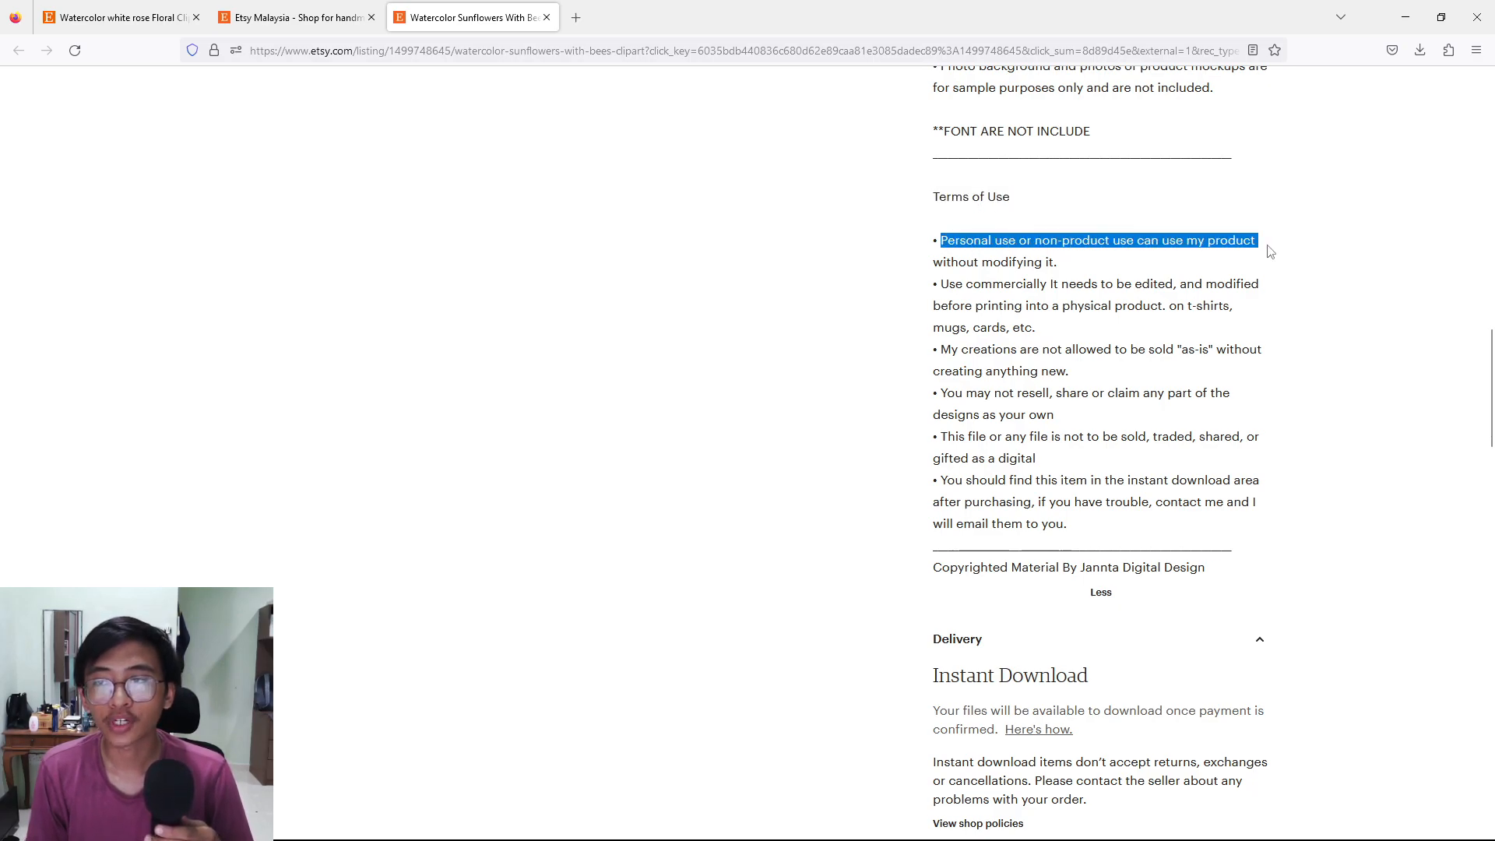
click(1012, 264)
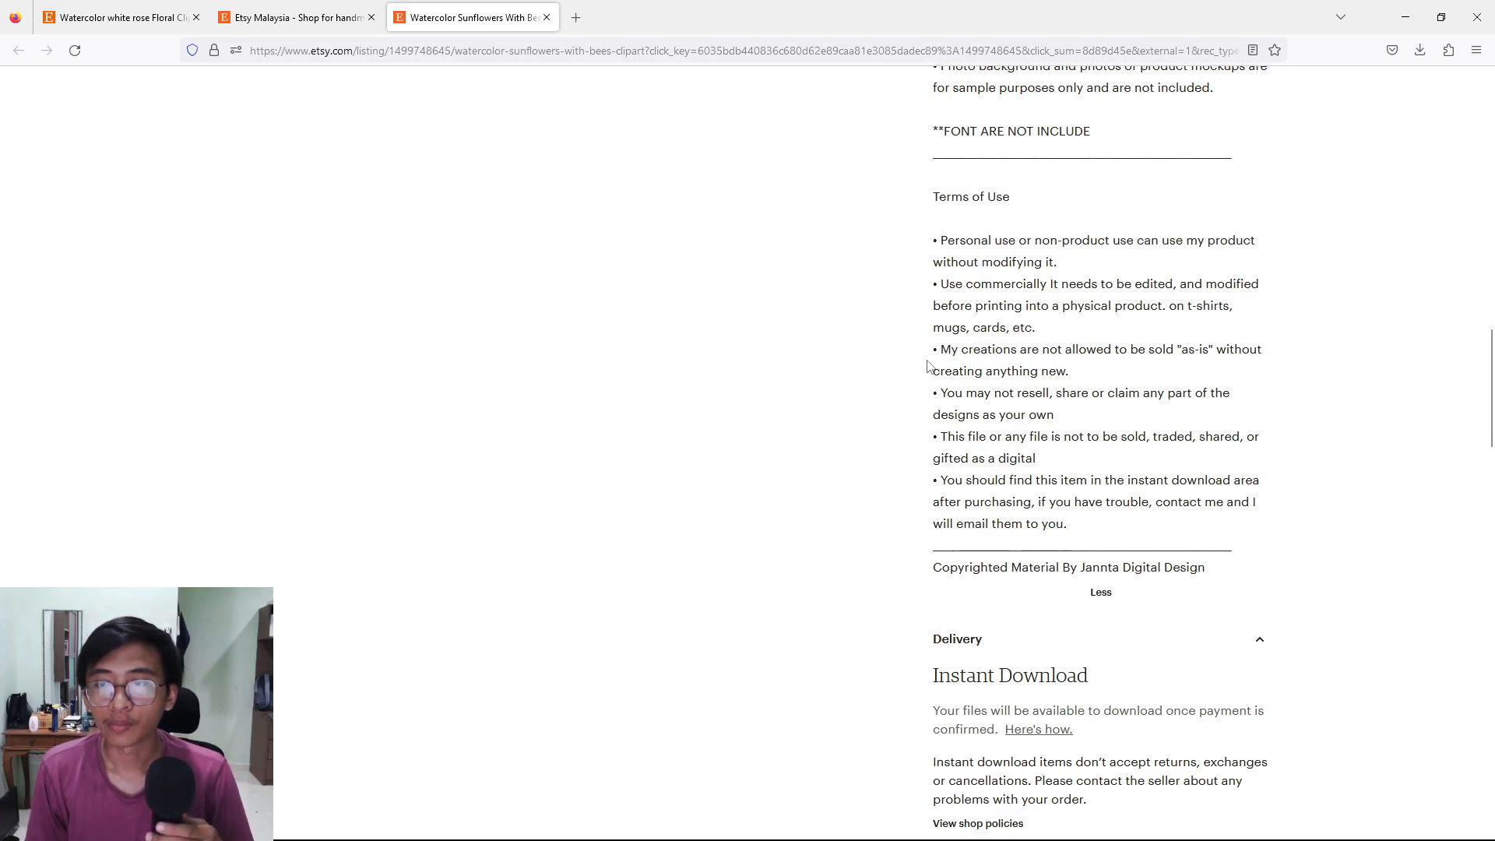
scroll(1083, 459, down, 5)
scroll(1087, 491, up, 4)
scroll(1084, 482, up, 4)
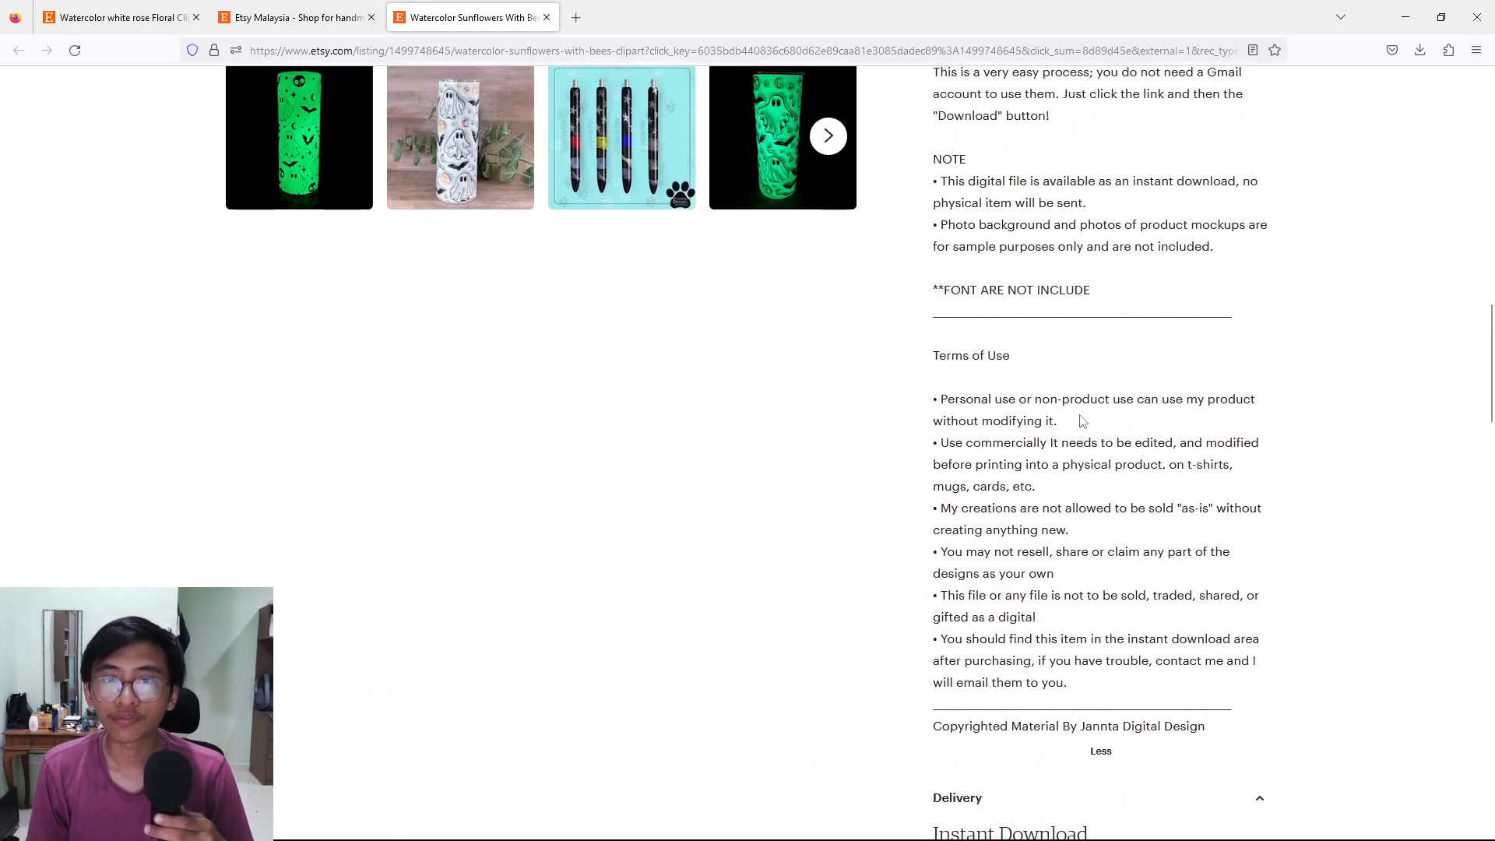
scroll(1080, 420, up, 2)
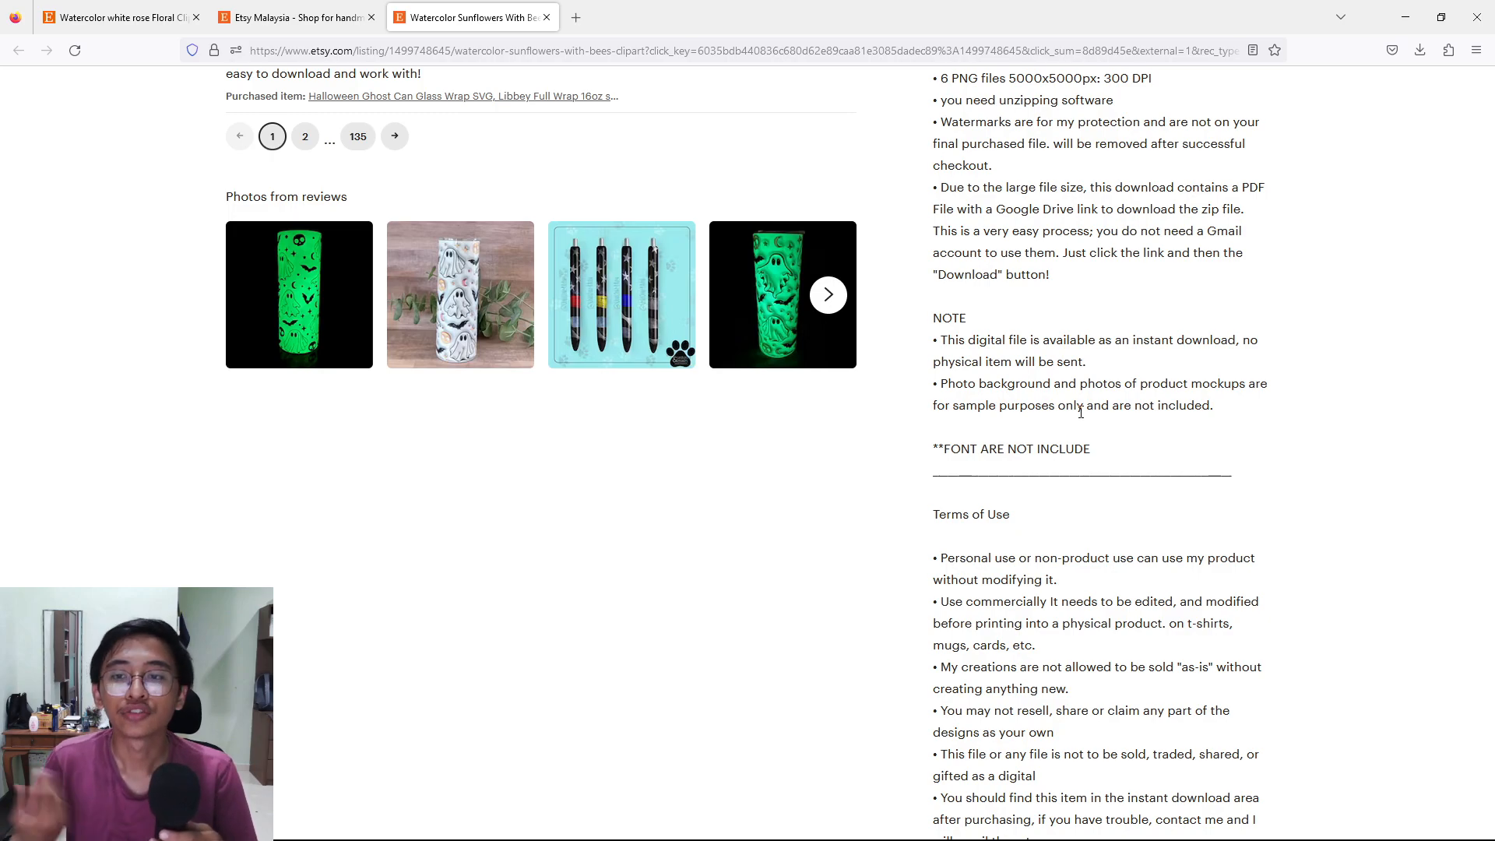
Step: Return to the white rose listing draft and review its description from the keyword line to the included files, notes and closing keywords
key(ctrl+Tab)
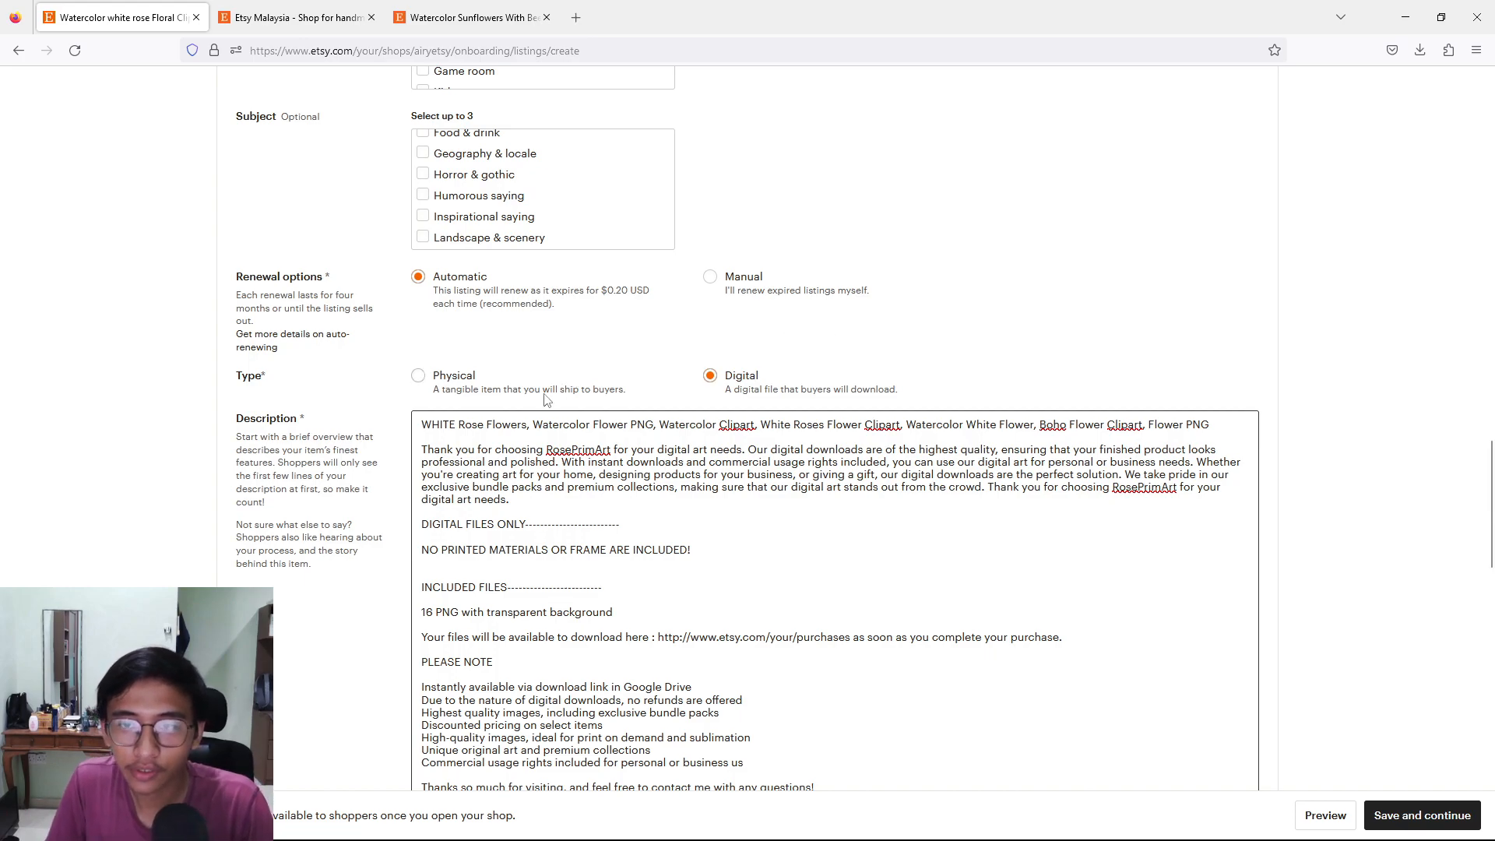
drag(432, 424, 1203, 426)
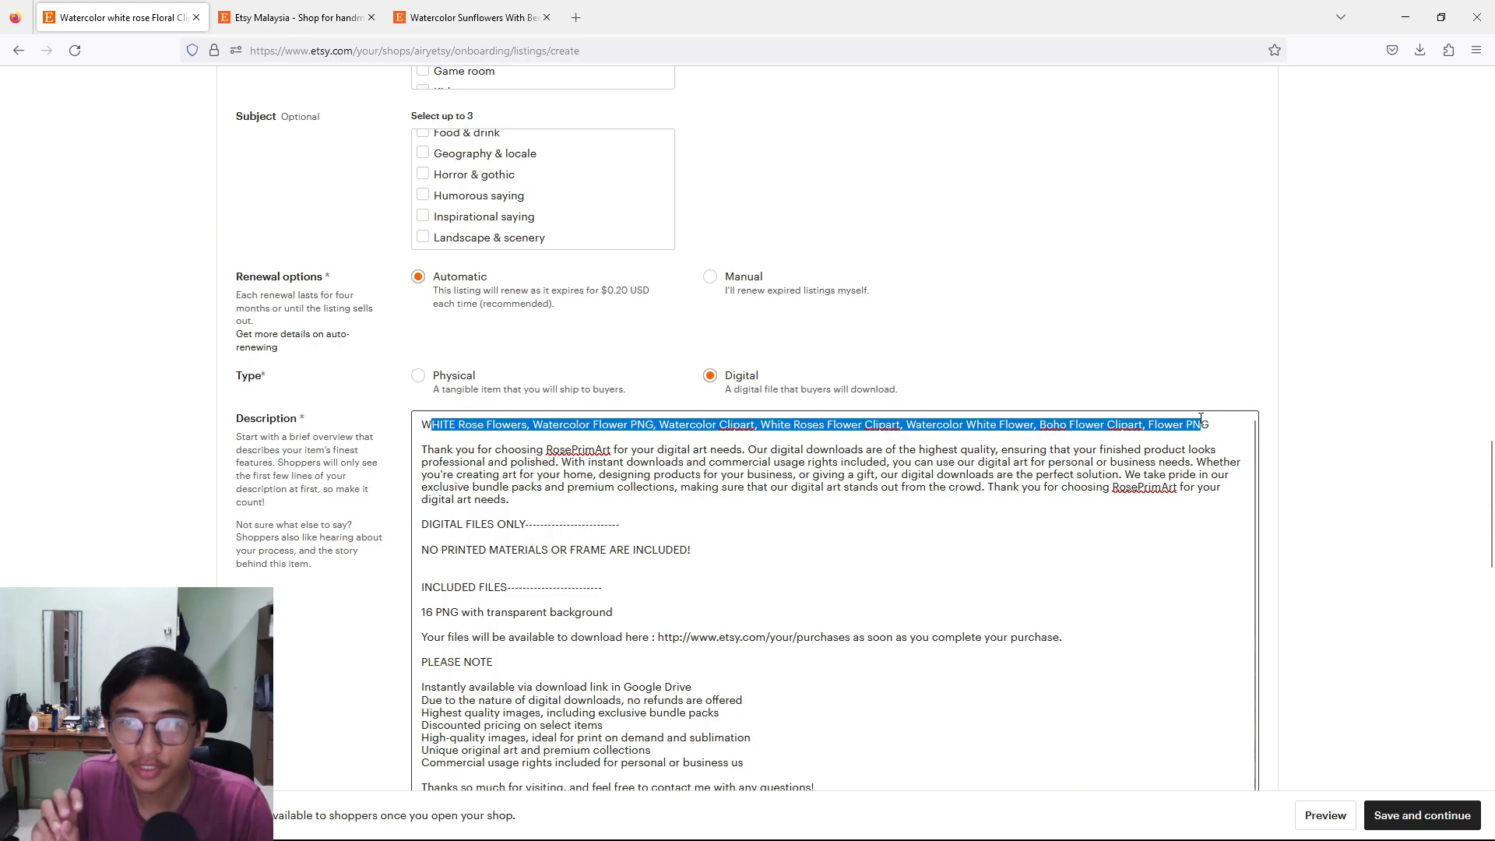
drag(1007, 449, 725, 413)
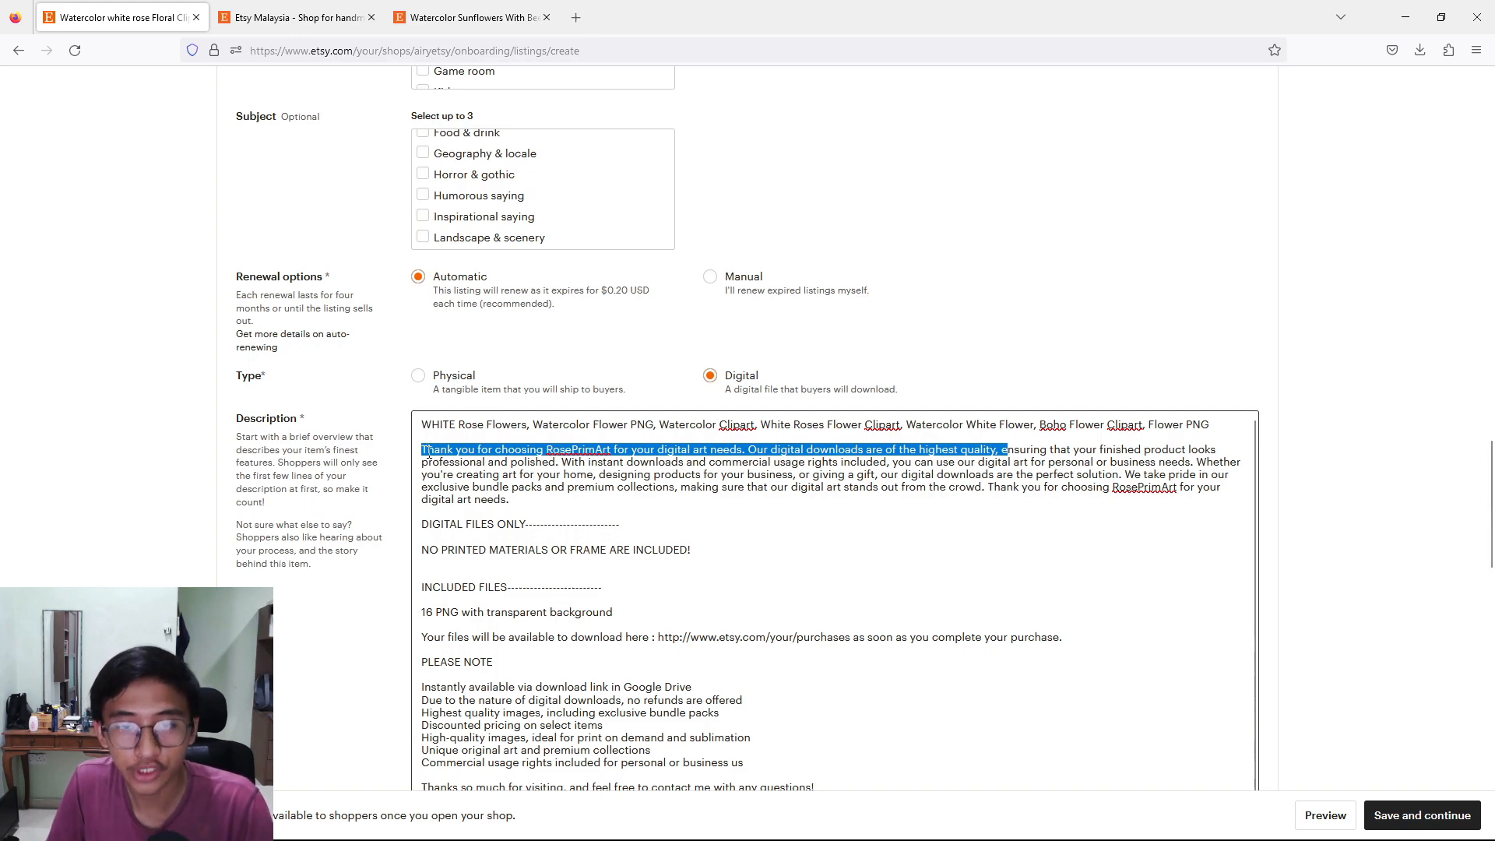
drag(428, 524, 530, 526)
click(531, 526)
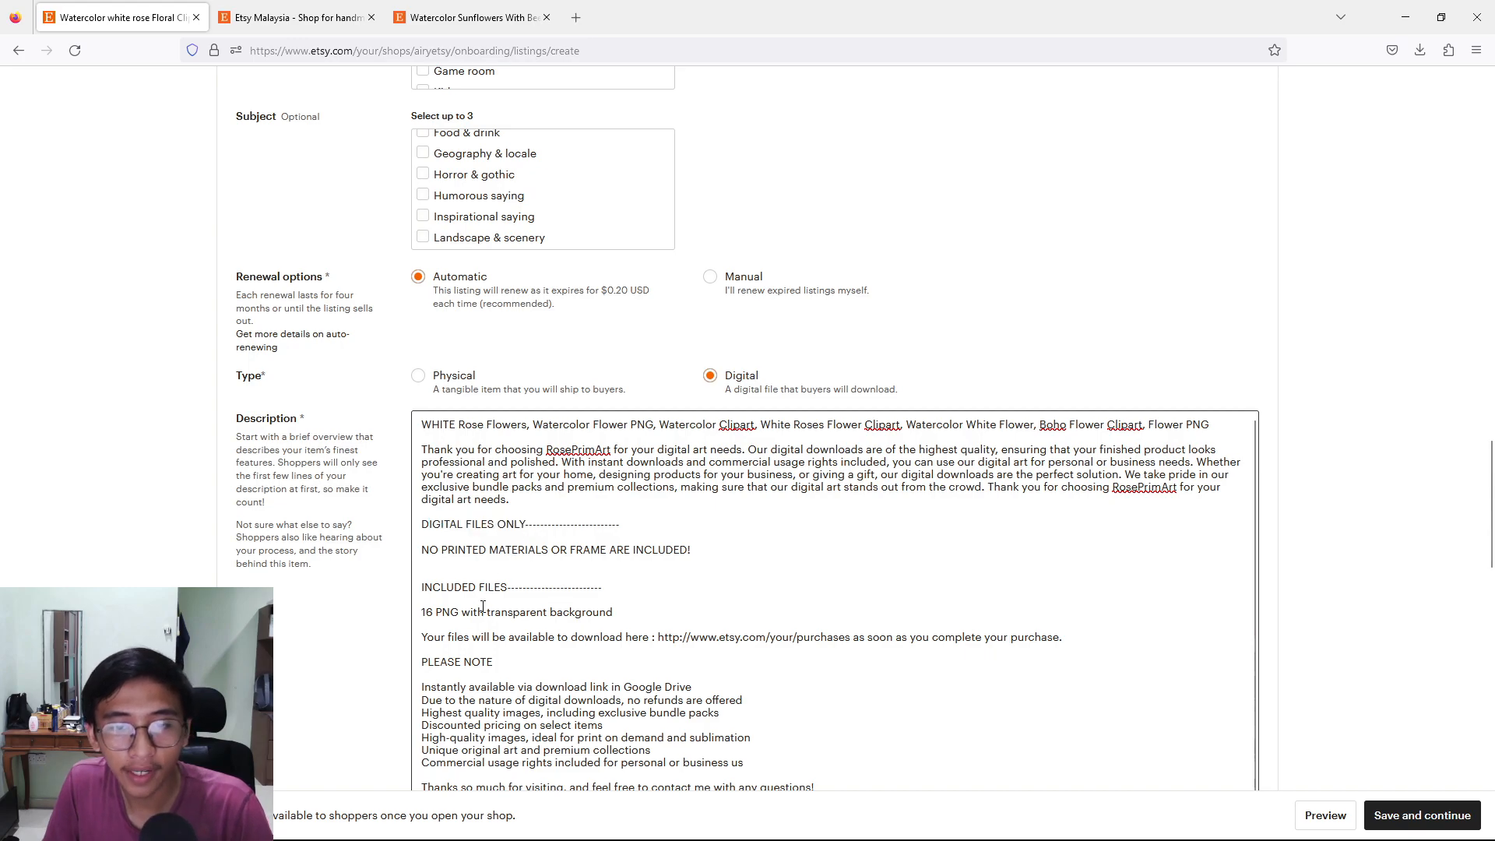
scroll(501, 439, down, 2)
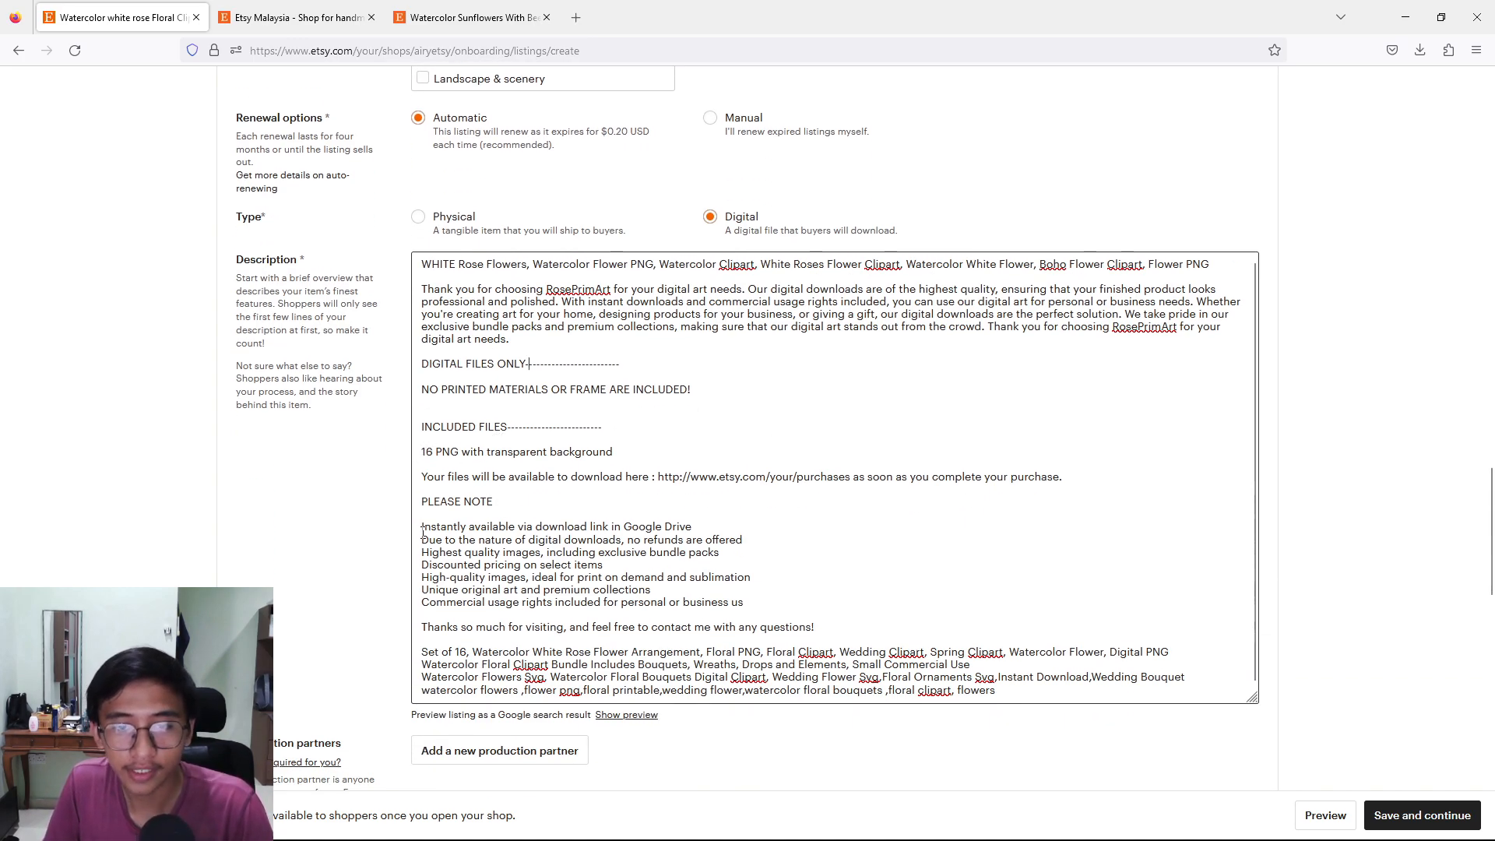
scroll(617, 575, down, 1)
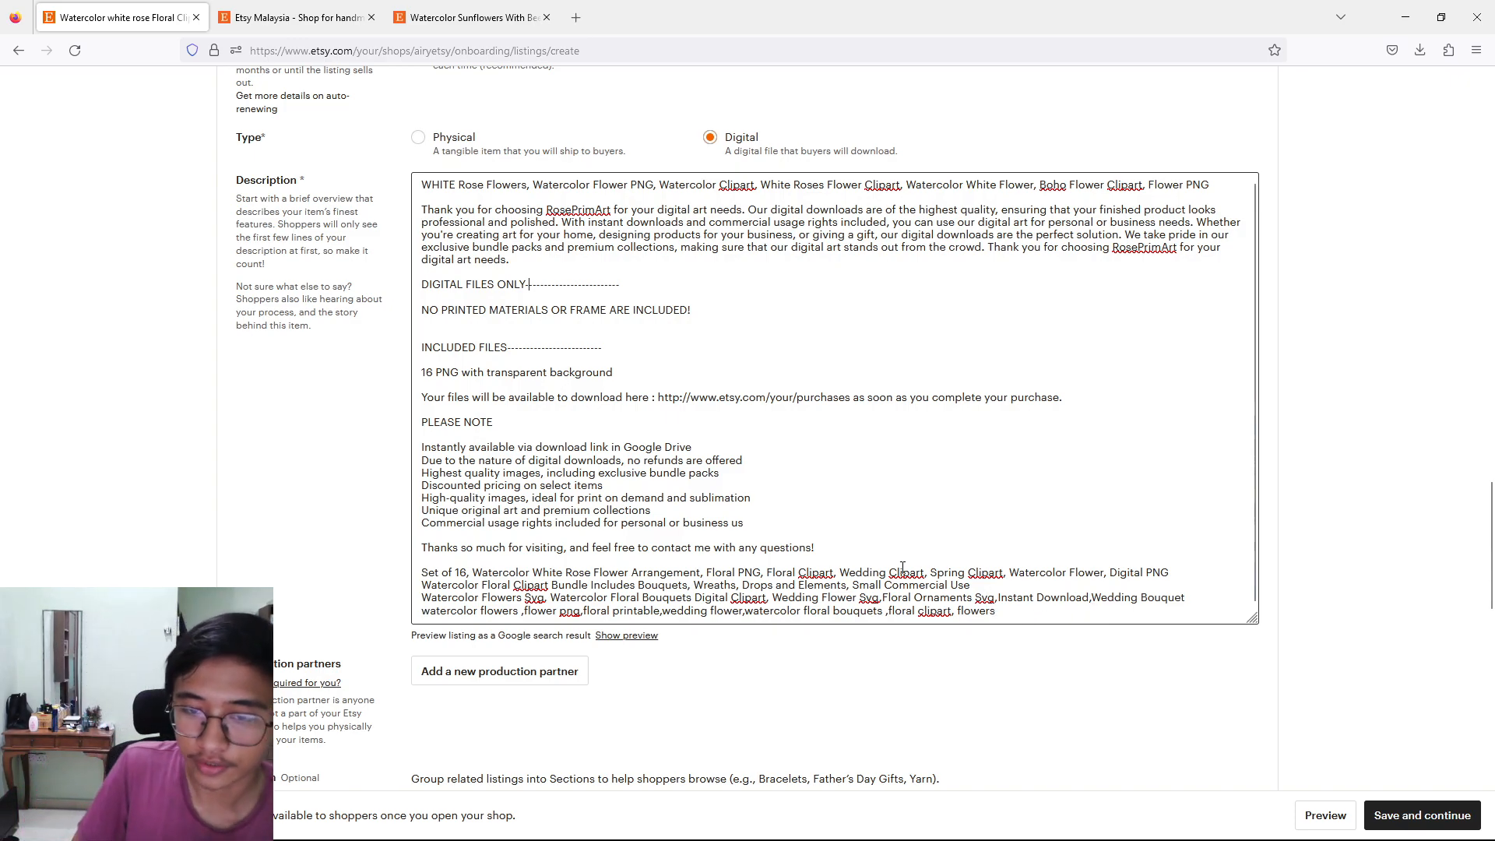
Step: Add the tags "white rose" and "white flowers" to the listing
scroll(688, 554, down, 4)
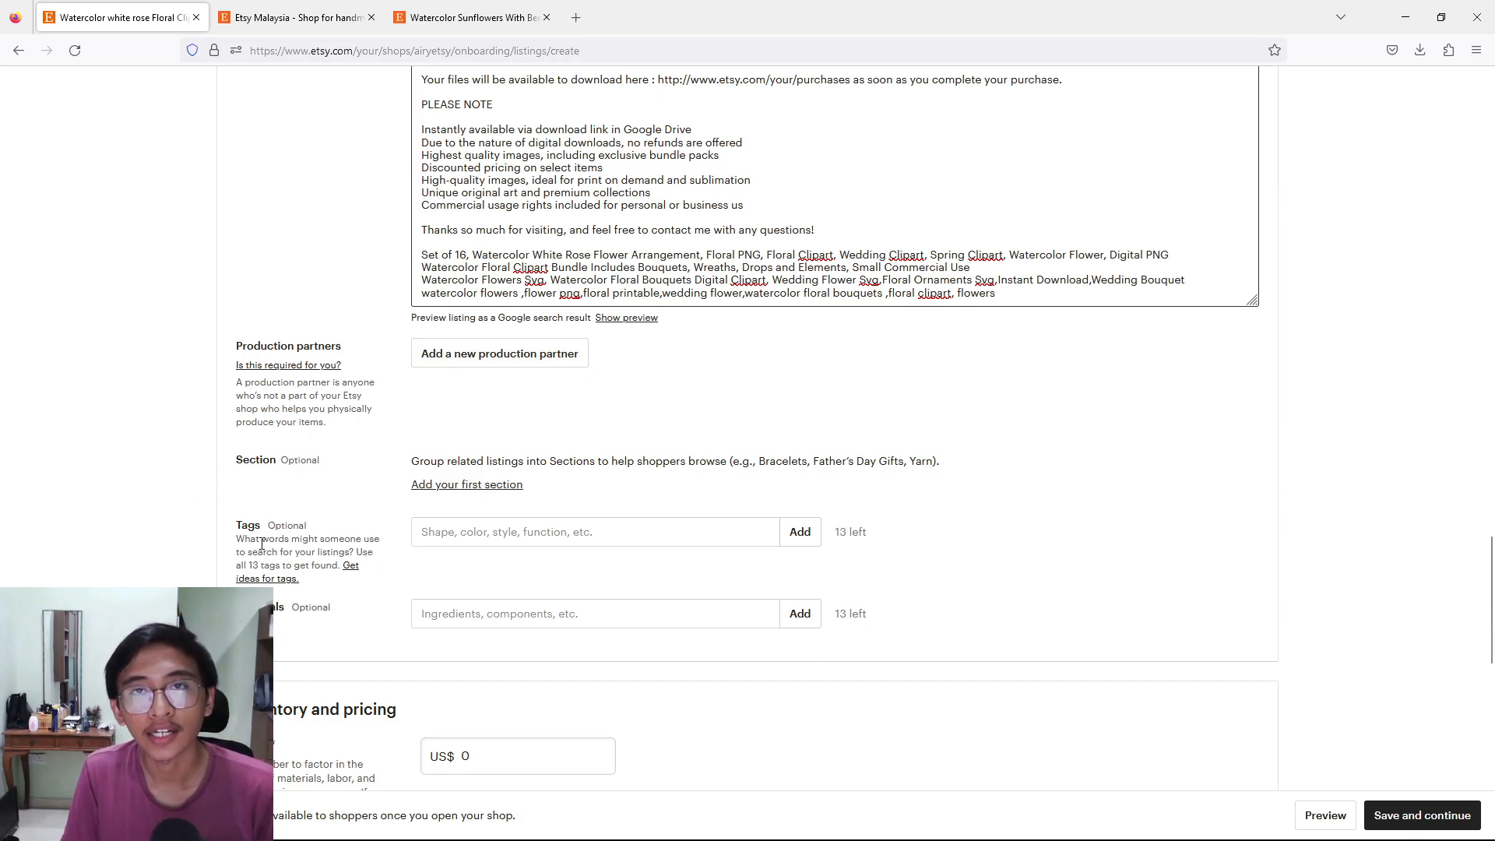
click(463, 529)
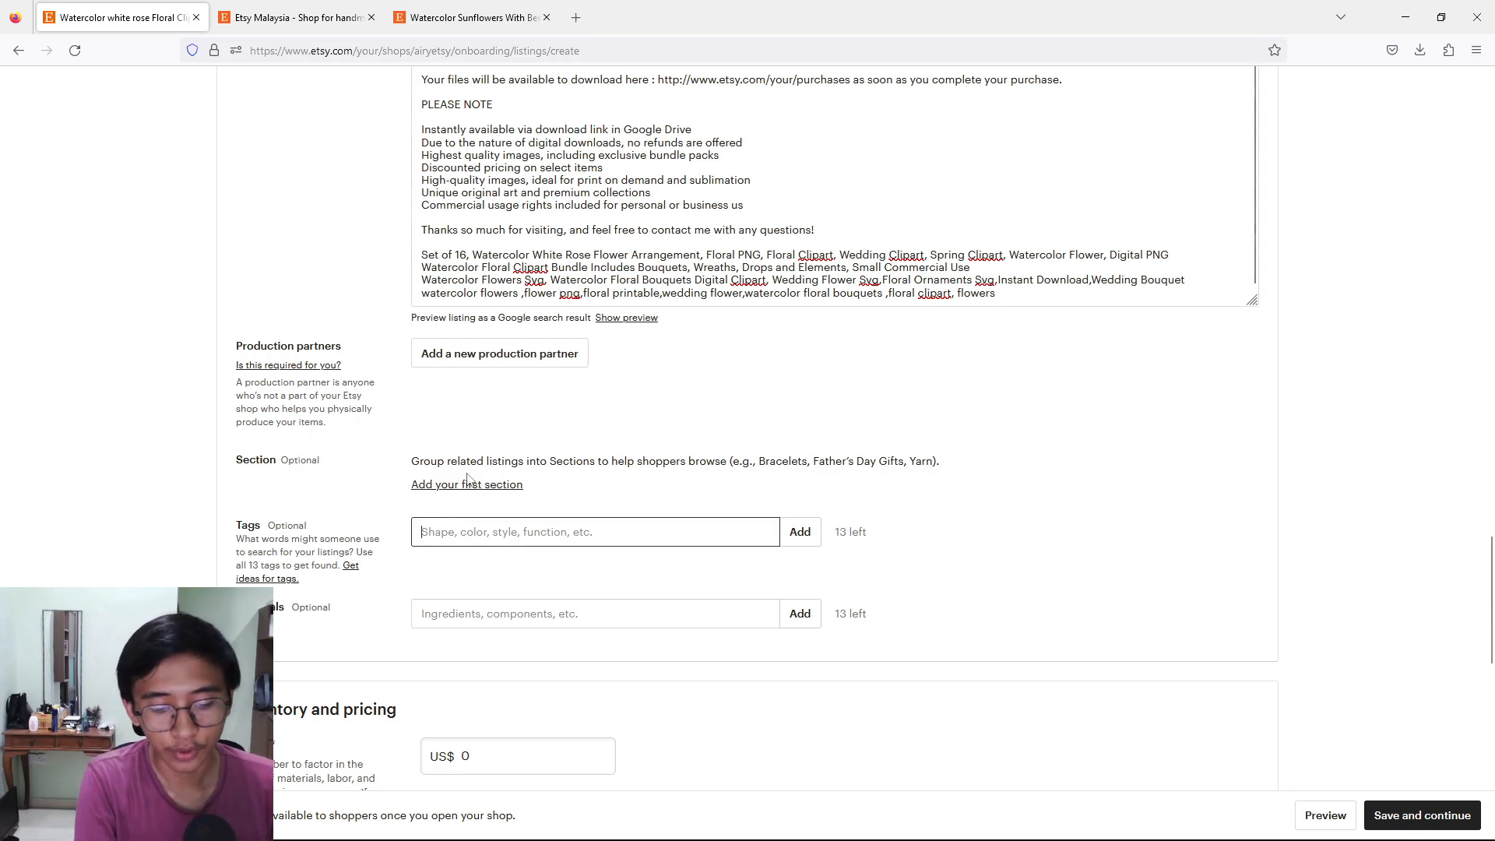
text(white rose)
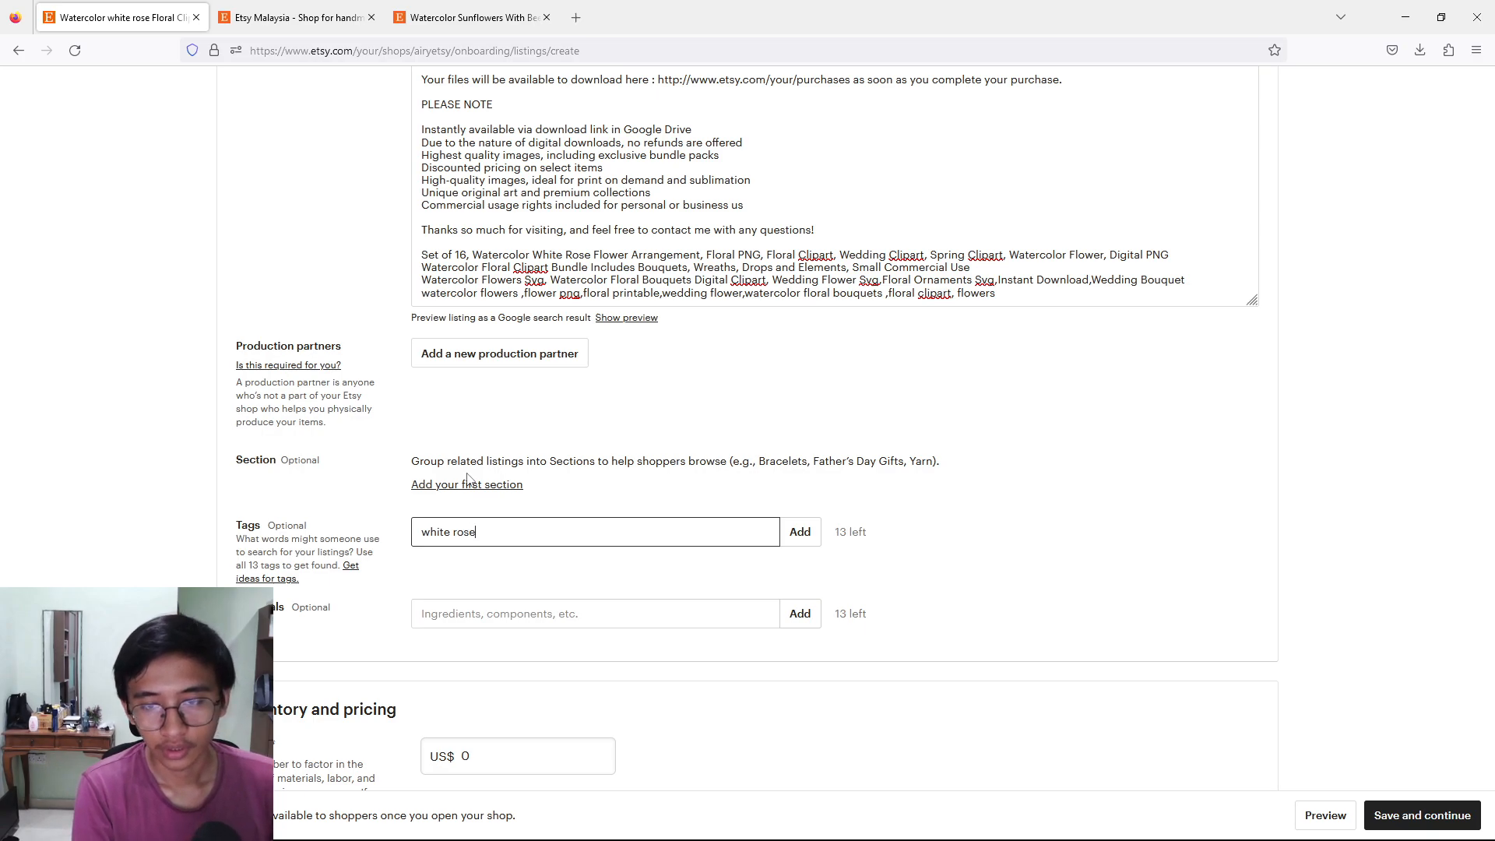
key(Return)
text(white flowers)
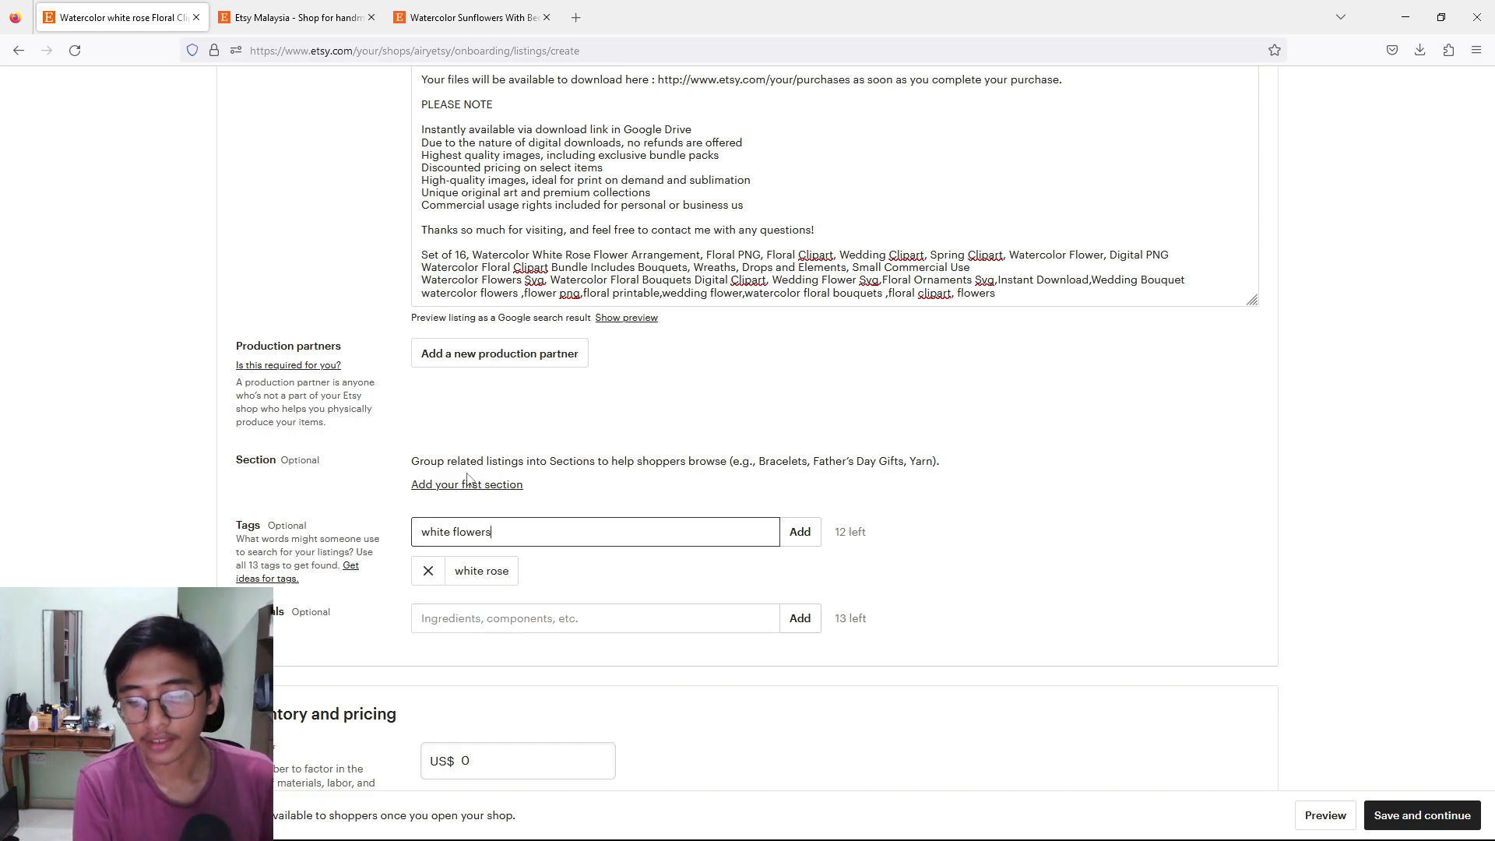
key(Return)
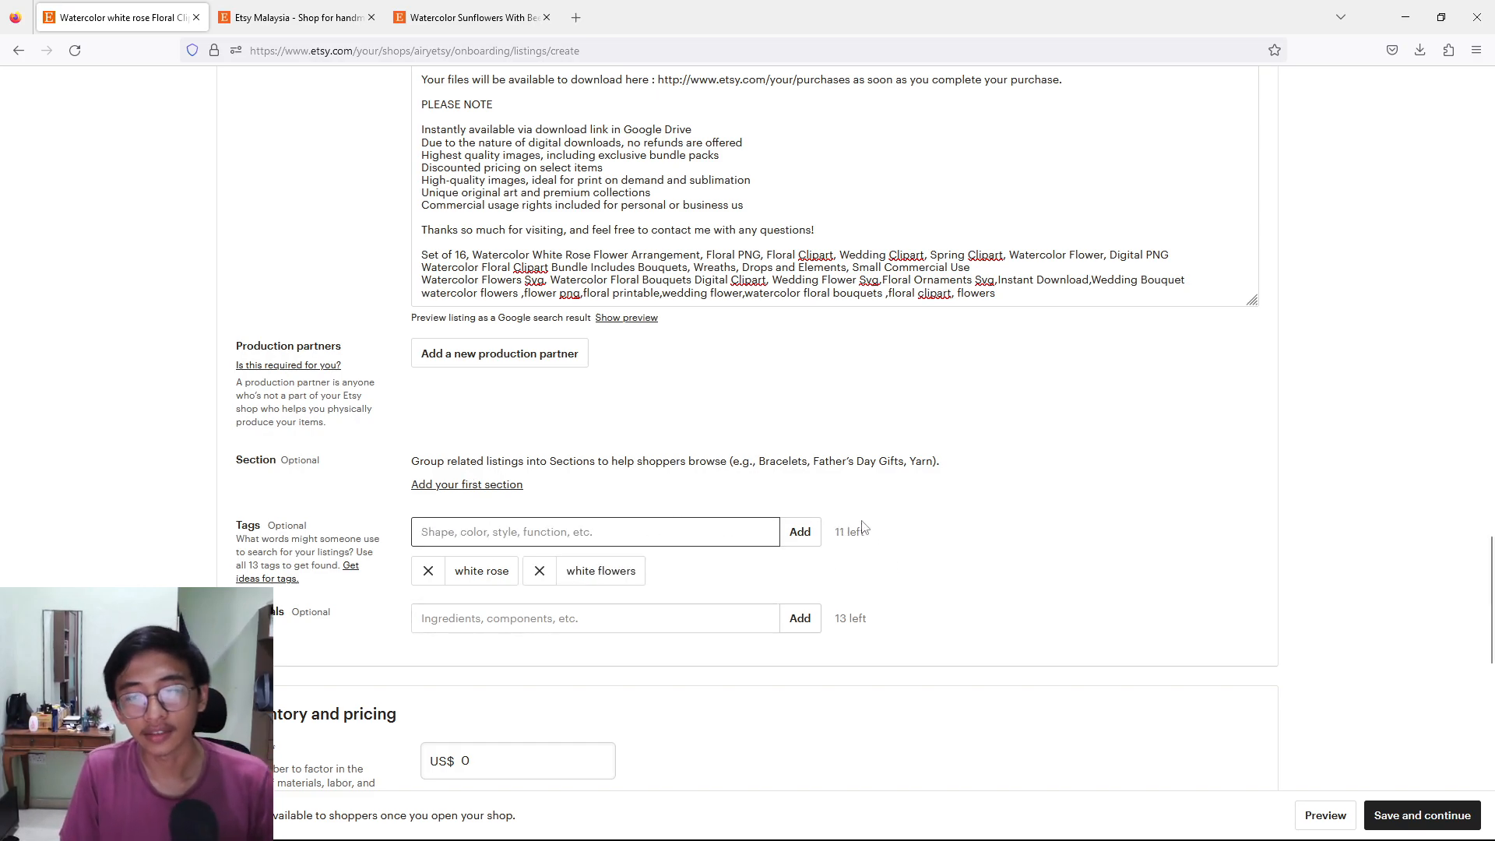
Step: Set the listing's price to US$ 3 in the inventory and pricing section
scroll(612, 588, down, 2)
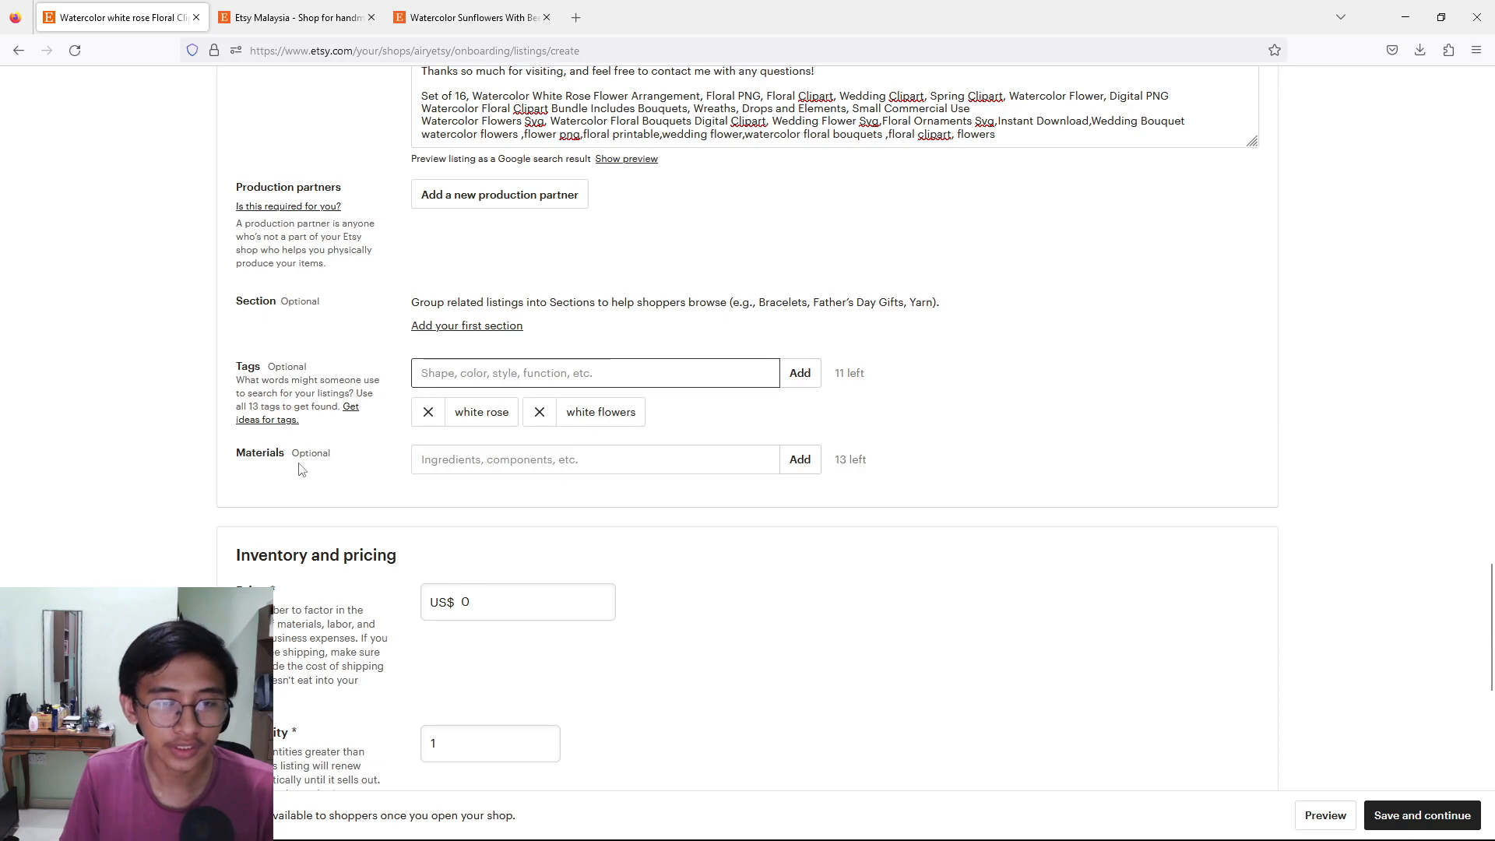
scroll(483, 452, down, 4)
scroll(506, 366, up, 1)
click(425, 360)
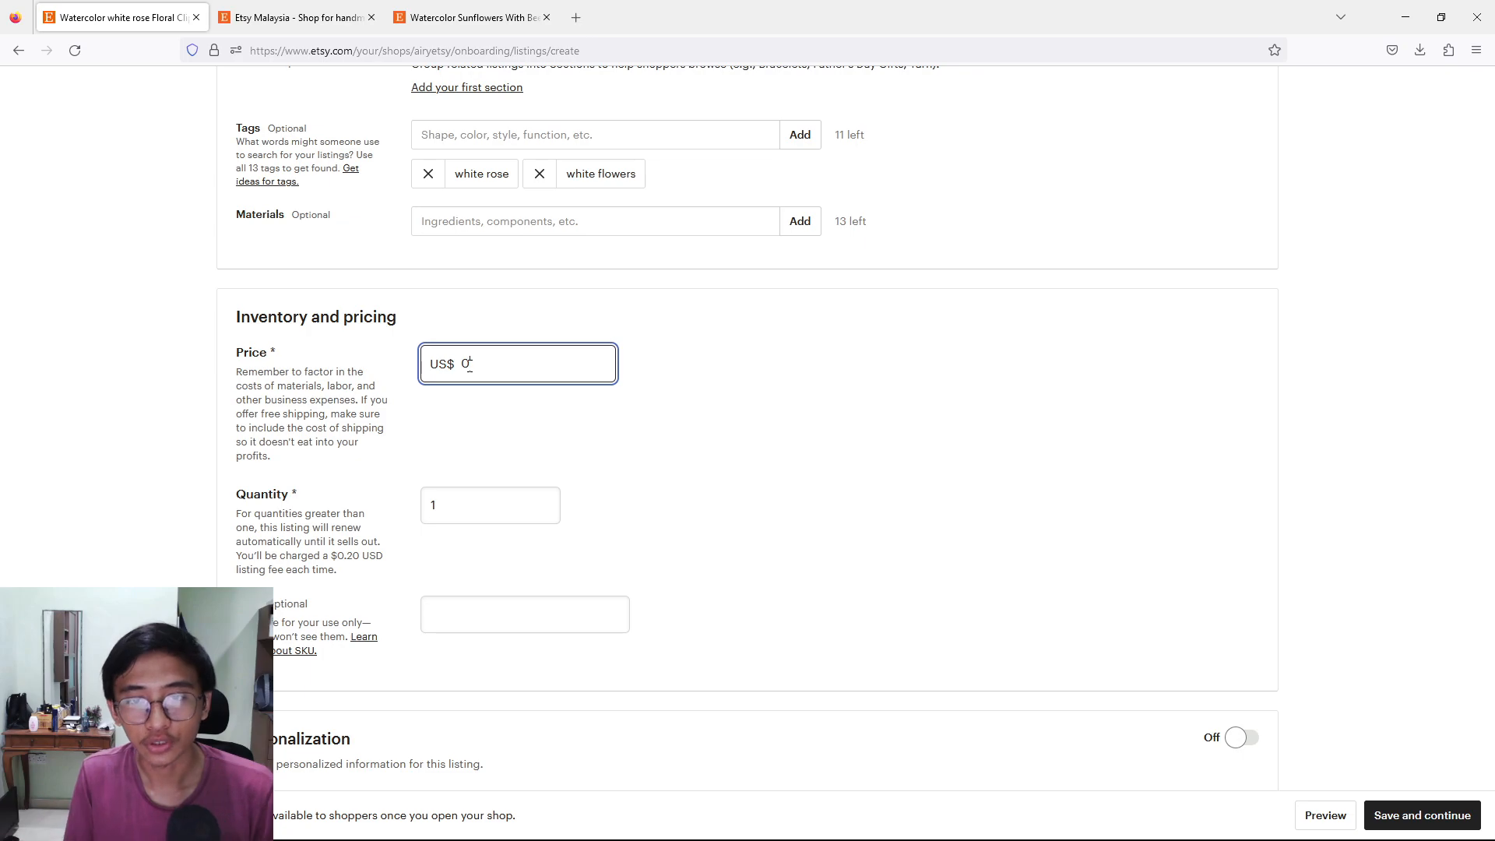
key(BackSpace)
text(3)
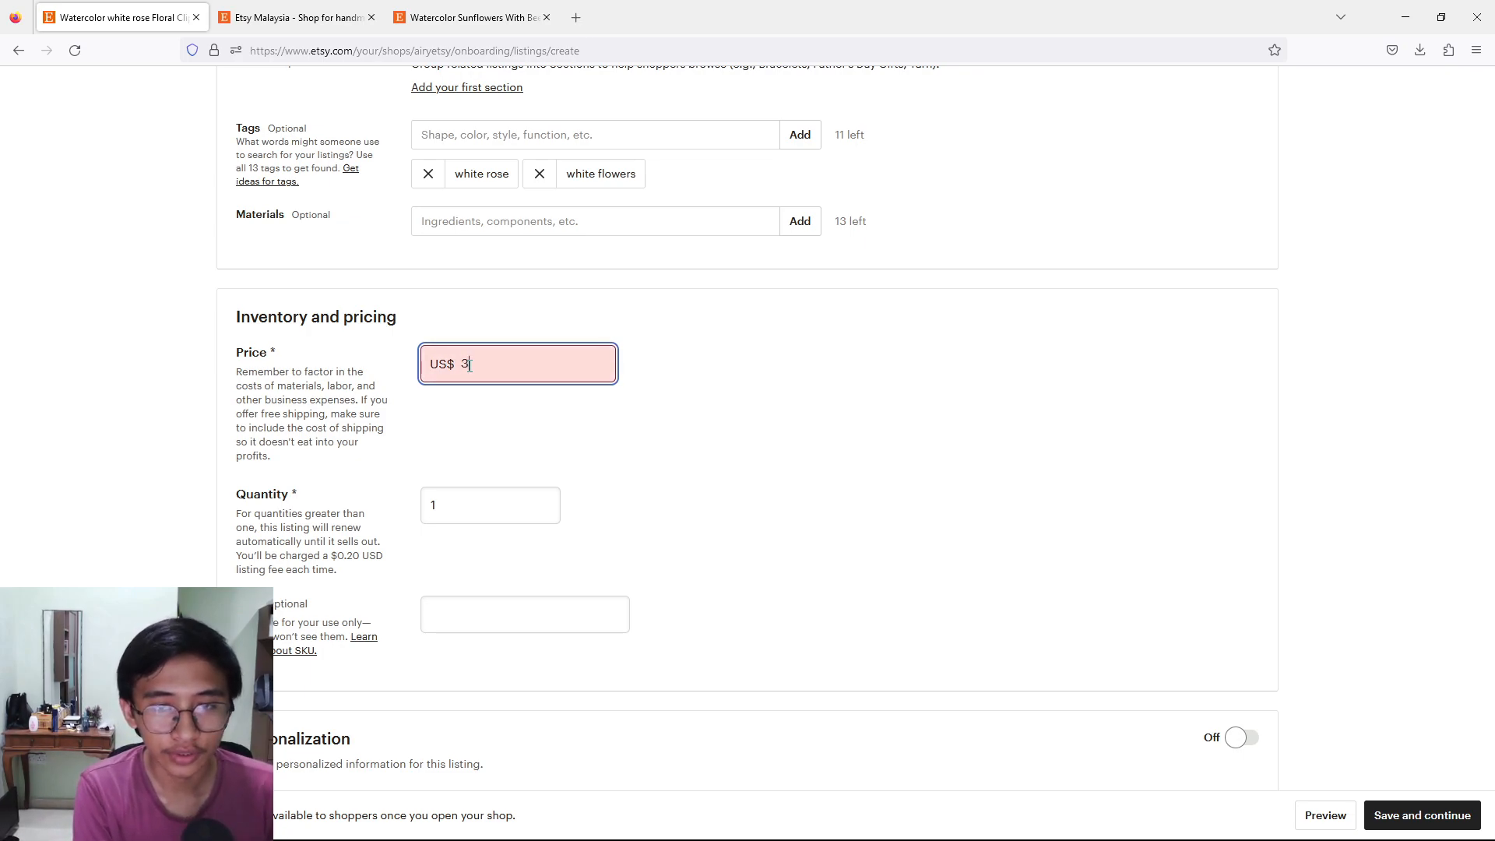
Step: Set the listing's quantity to 99, leaving the optional SKU empty
click(470, 499)
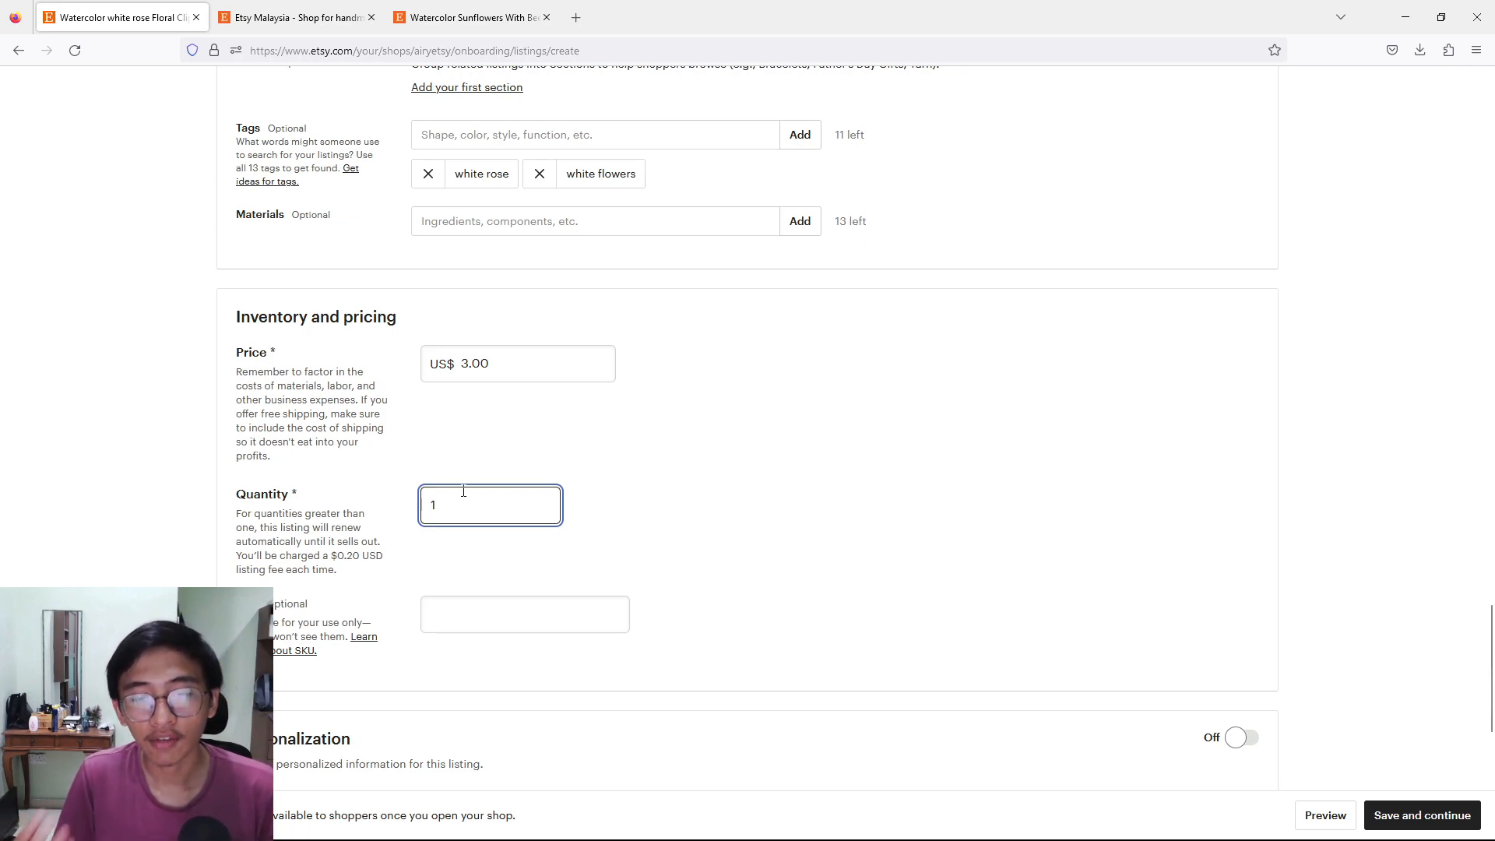
drag(466, 493, 267, 504)
text(200)
key(BackSpace)
key(BackSpace)
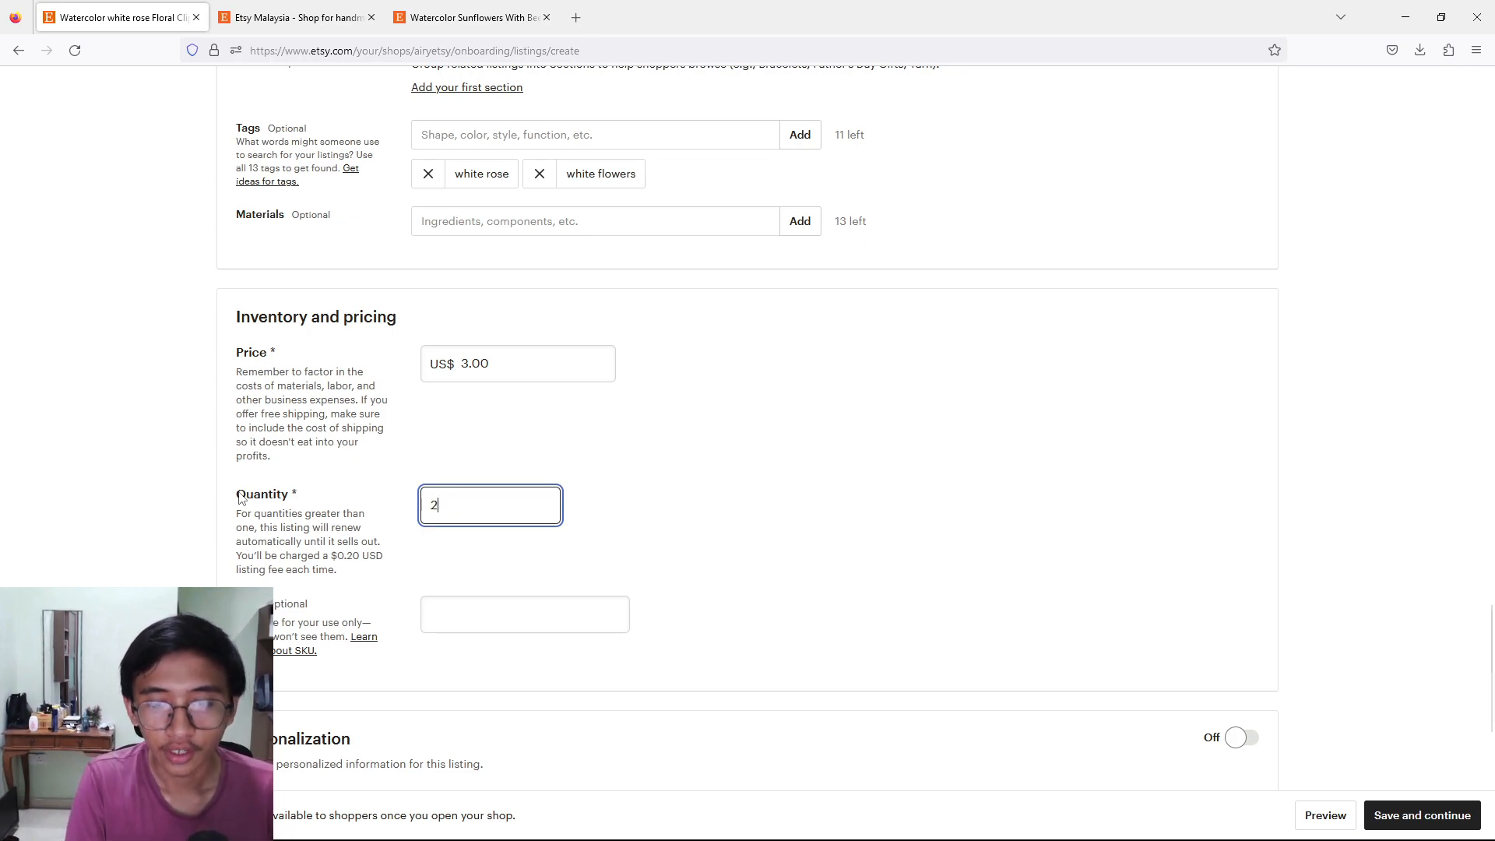
key(BackSpace)
text(99)
click(627, 548)
scroll(420, 561, down, 2)
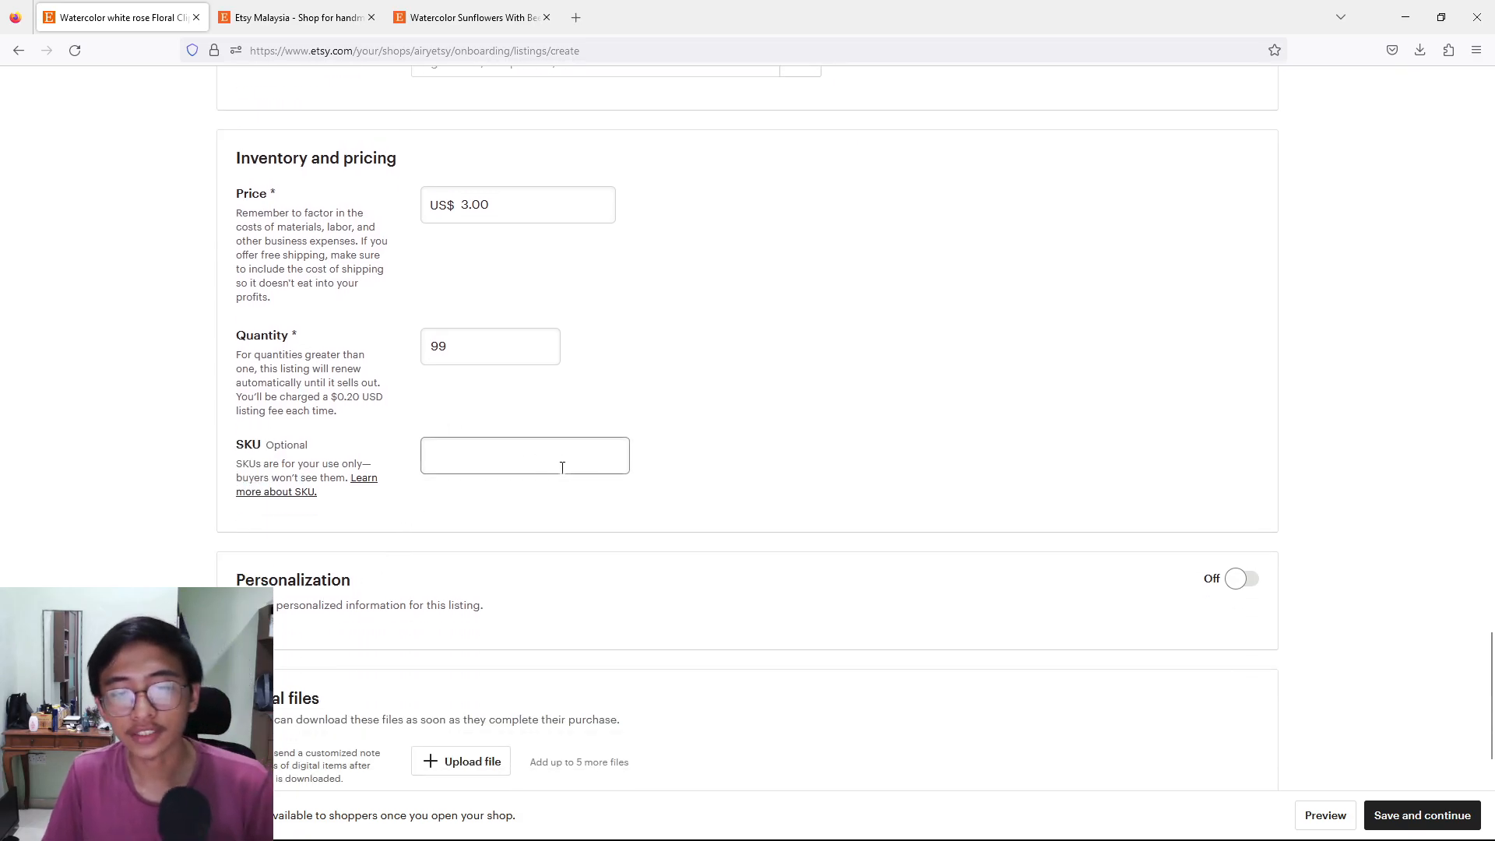
scroll(537, 459, down, 2)
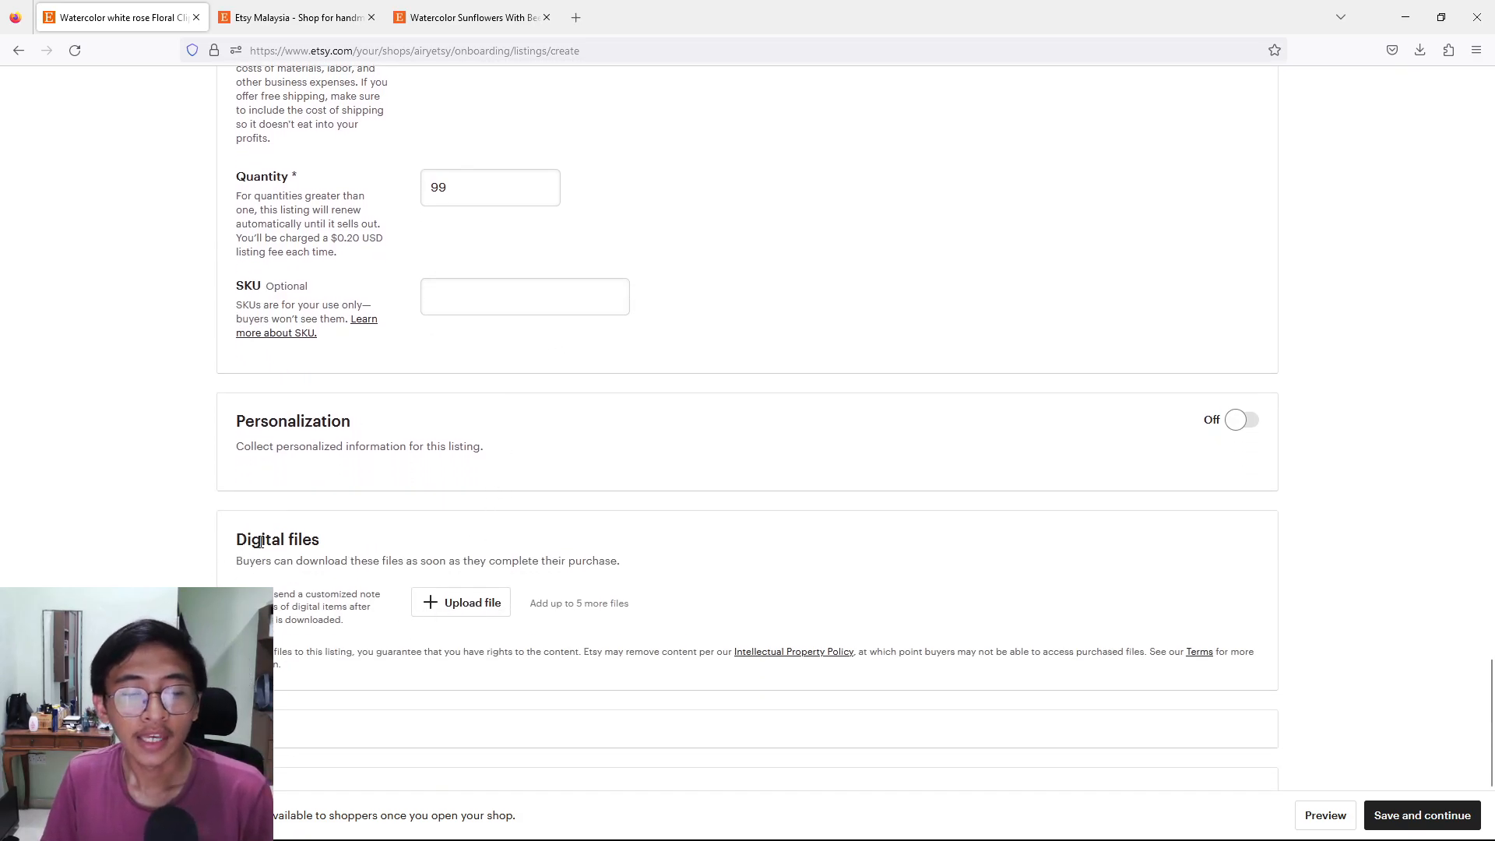
Step: Upload 11.png as the listing's digital file, then save the listing and continue
click(461, 611)
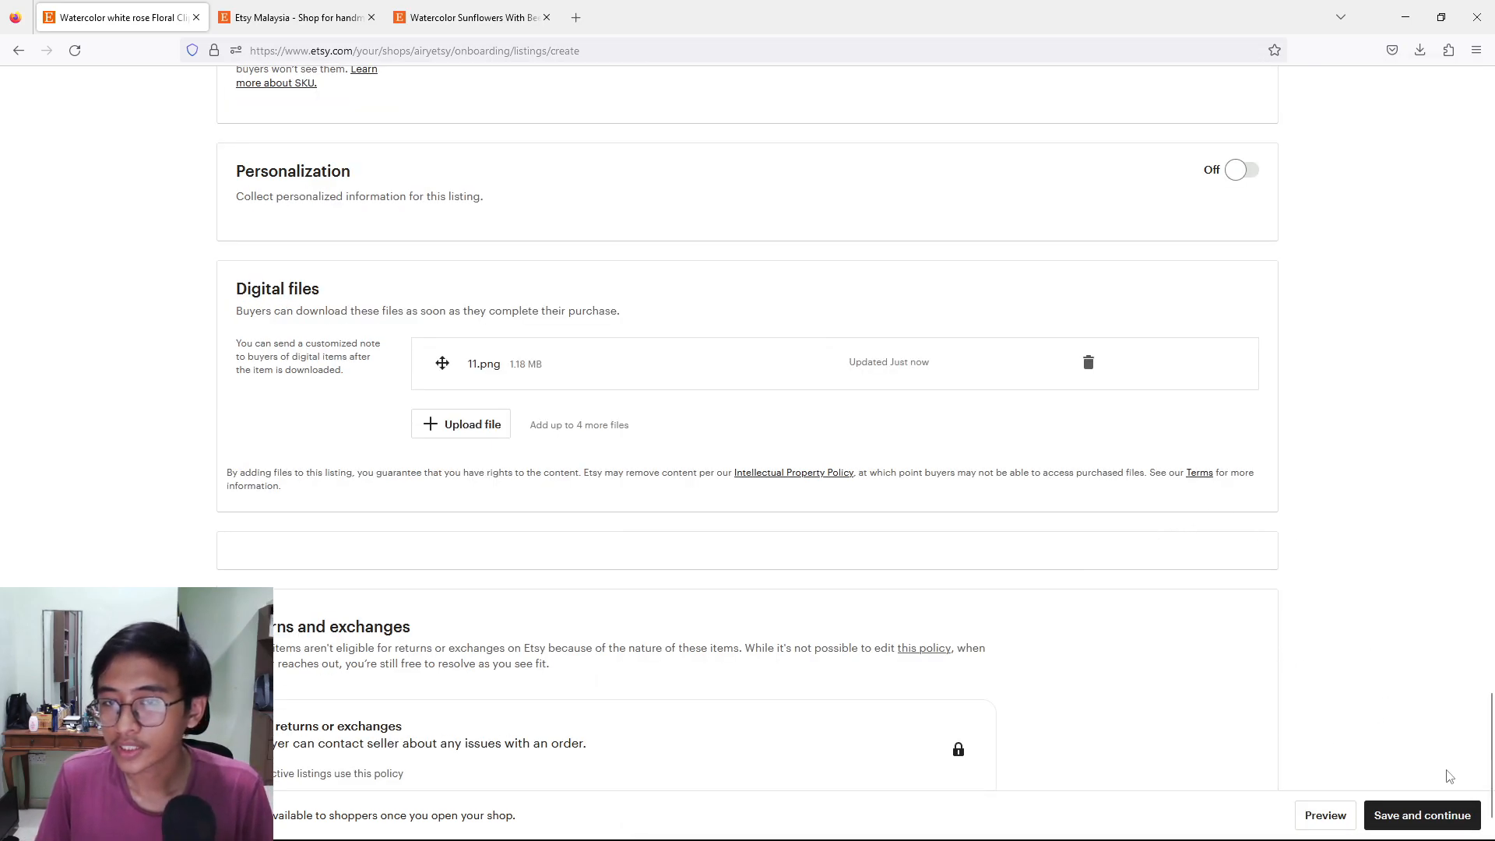
click(1446, 817)
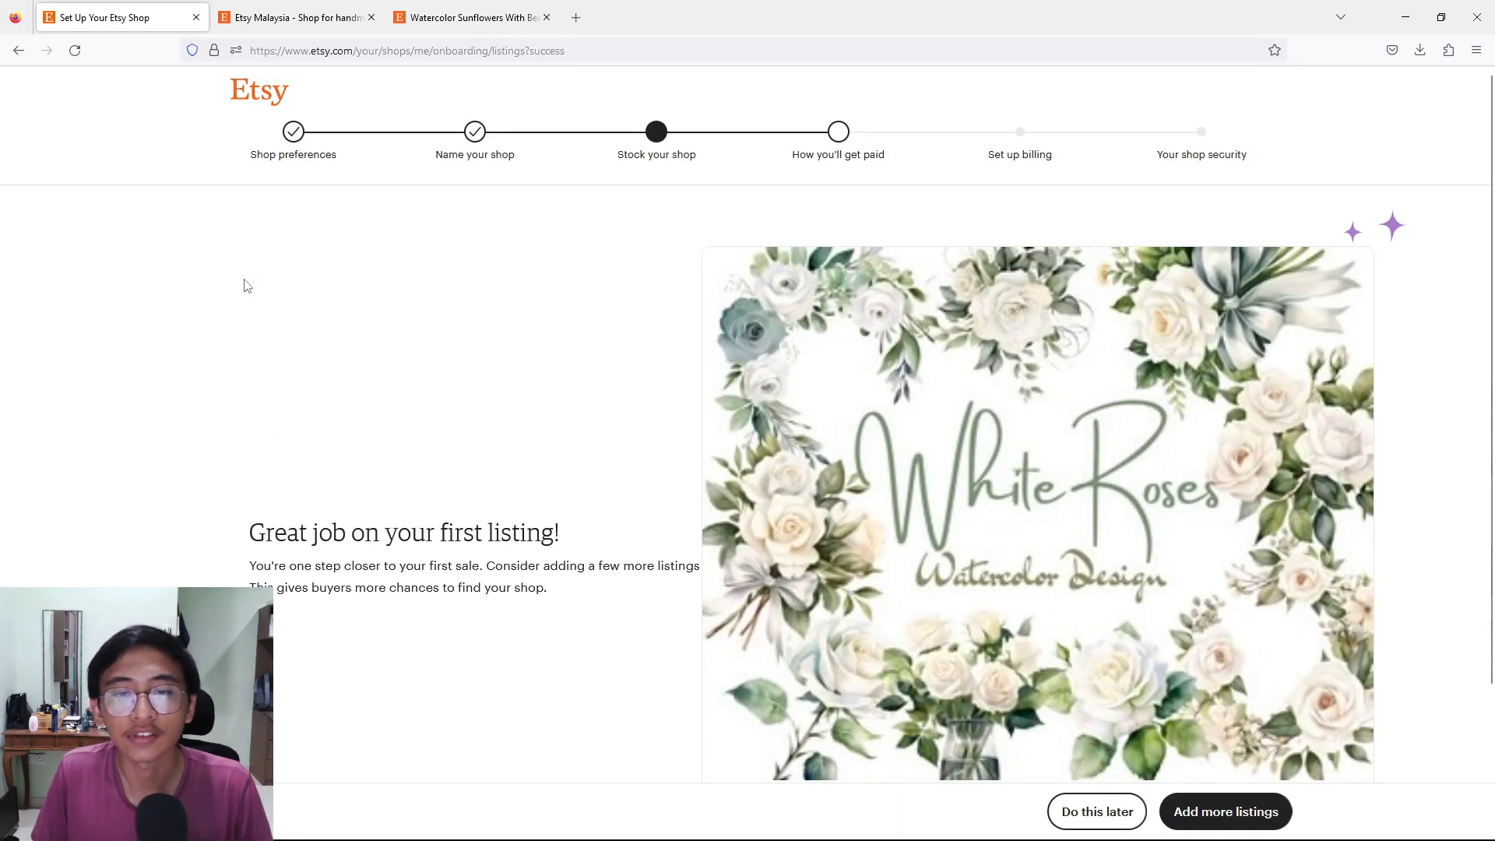
Step: Check the preview of the white roses listing and postpone adding more listings to continue to the payment setup
scroll(471, 557, down, 1)
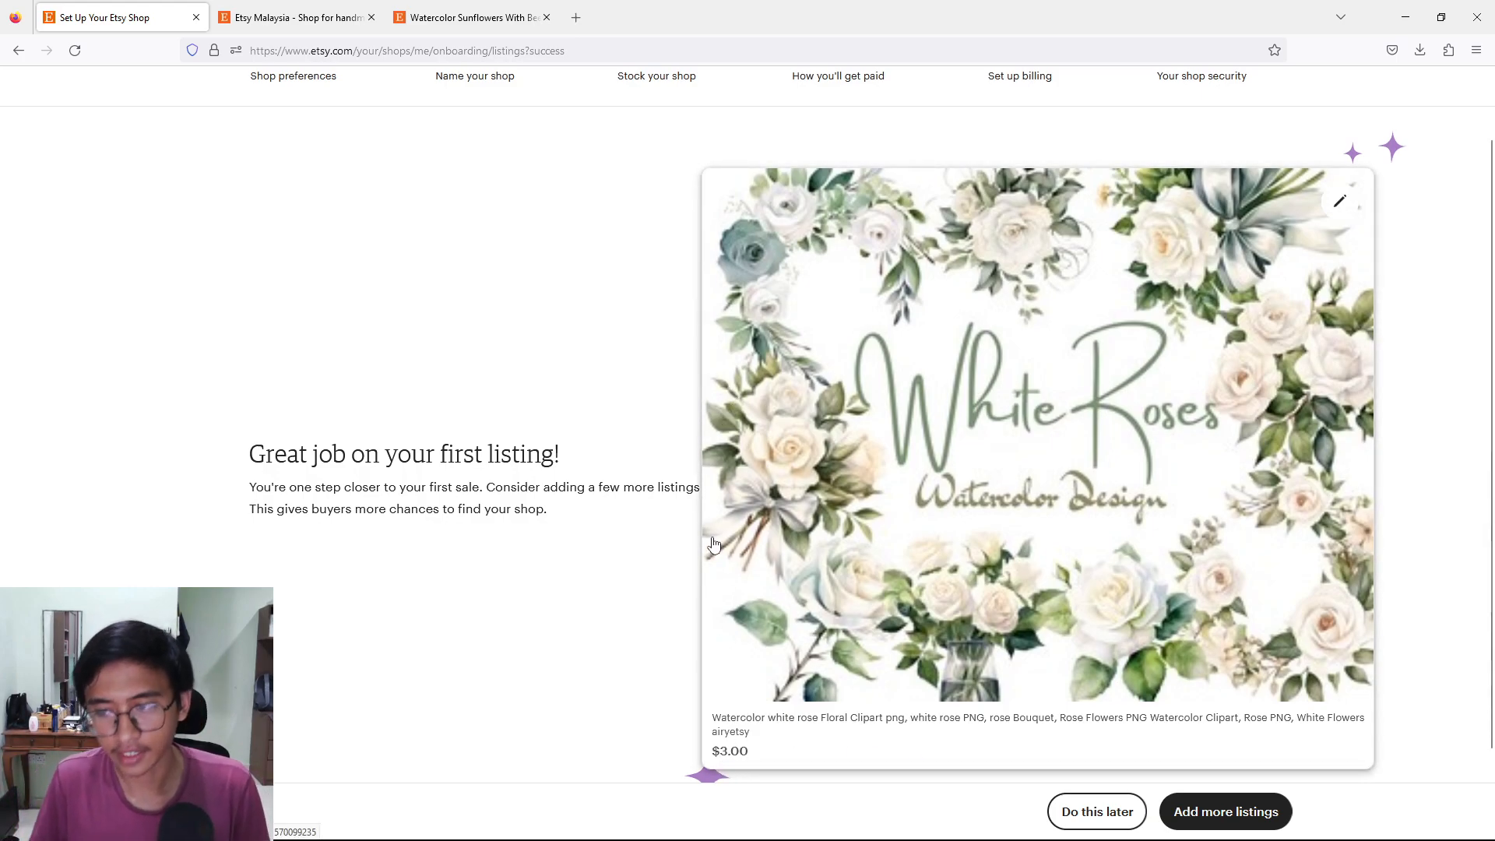
scroll(694, 530, up, 1)
scroll(724, 351, down, 1)
scroll(794, 232, up, 1)
scroll(895, 405, down, 3)
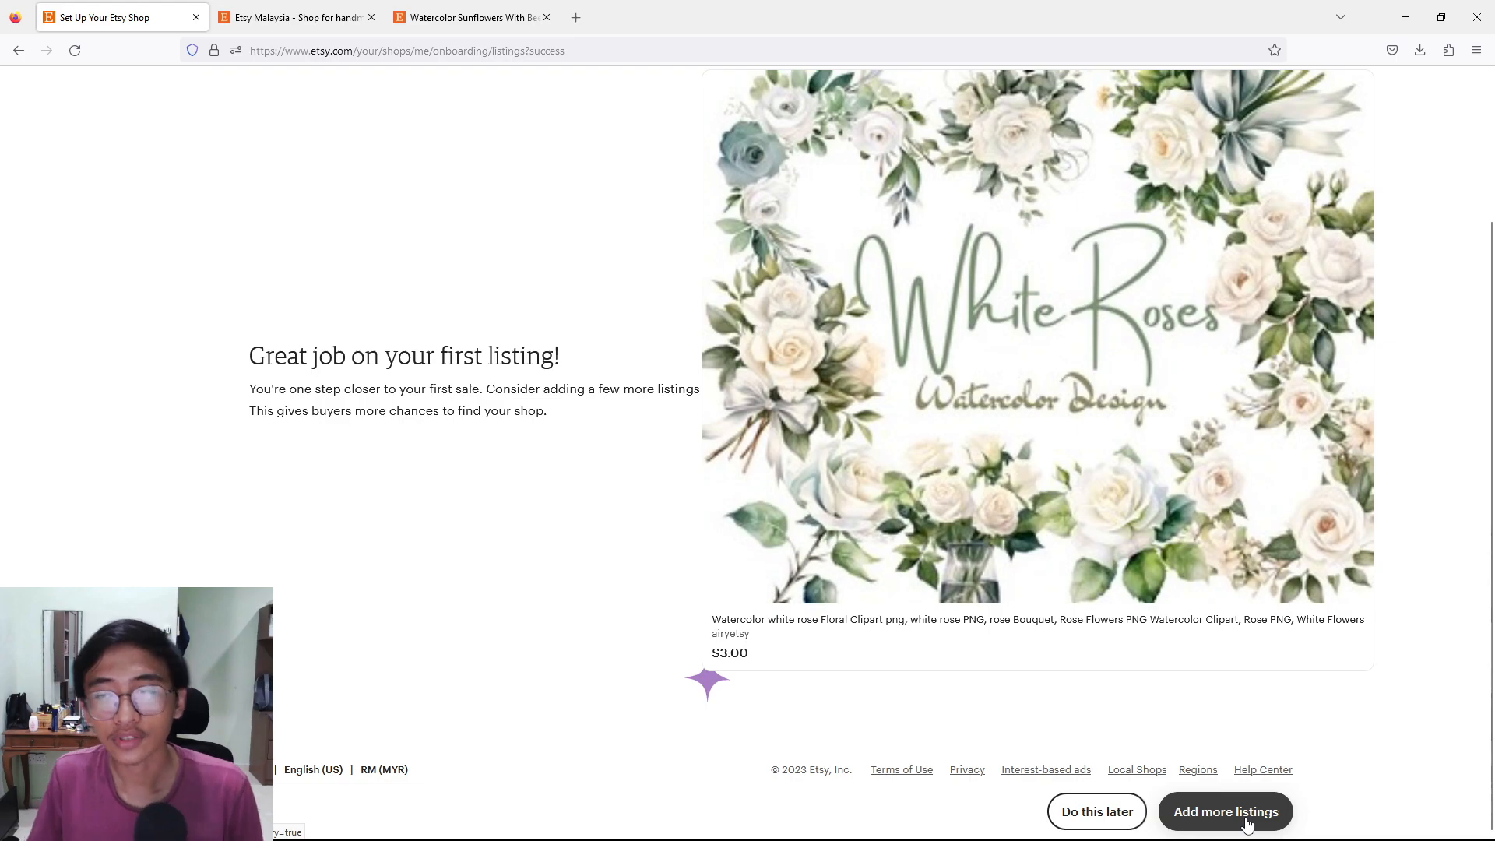
click(1083, 822)
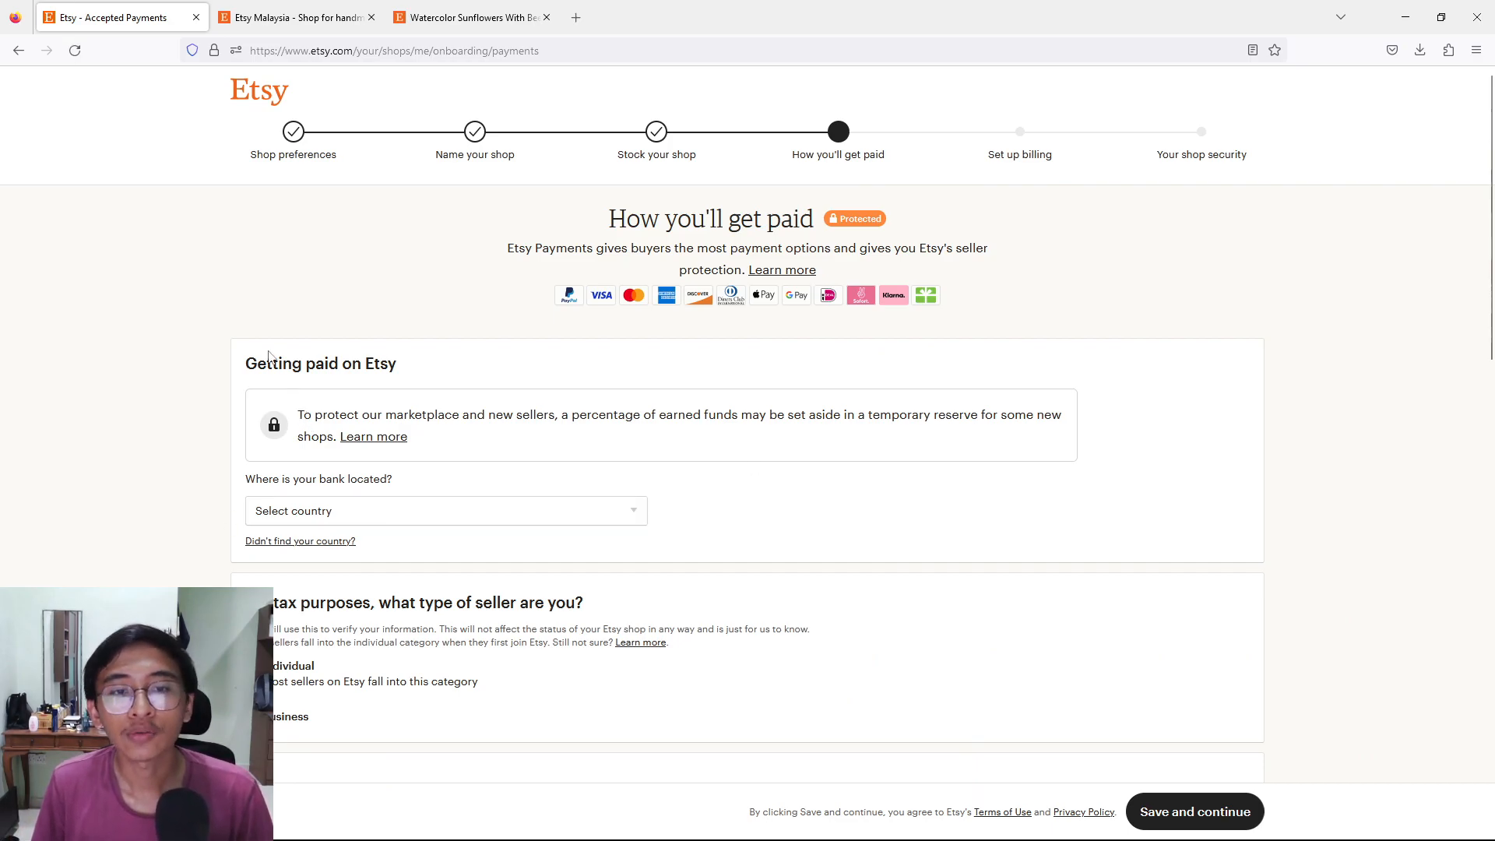
Step: Set the bank's location to United States and the seller type for tax purposes to Individual
click(339, 514)
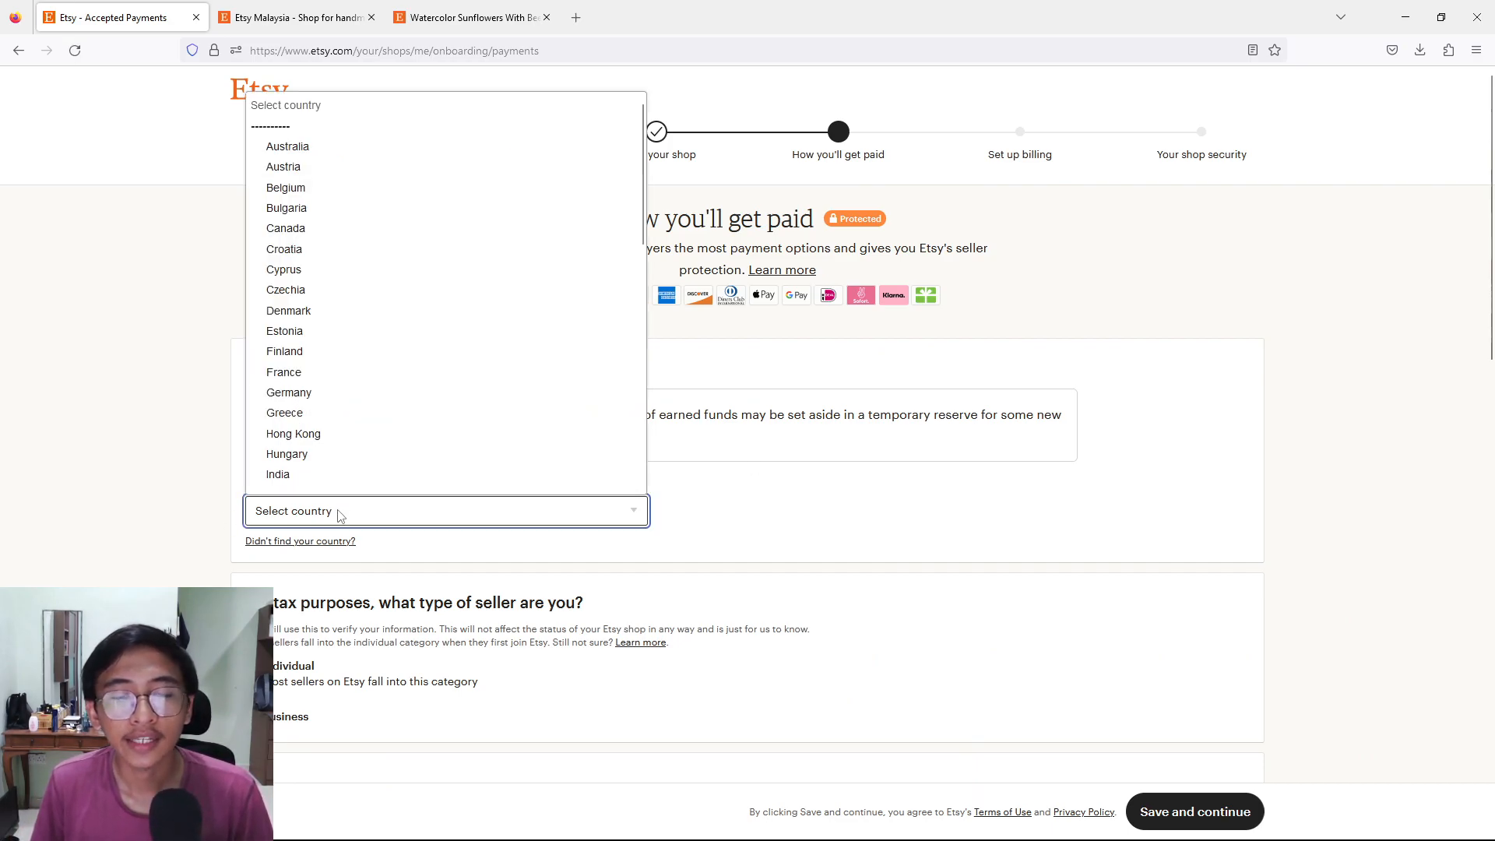
click(608, 515)
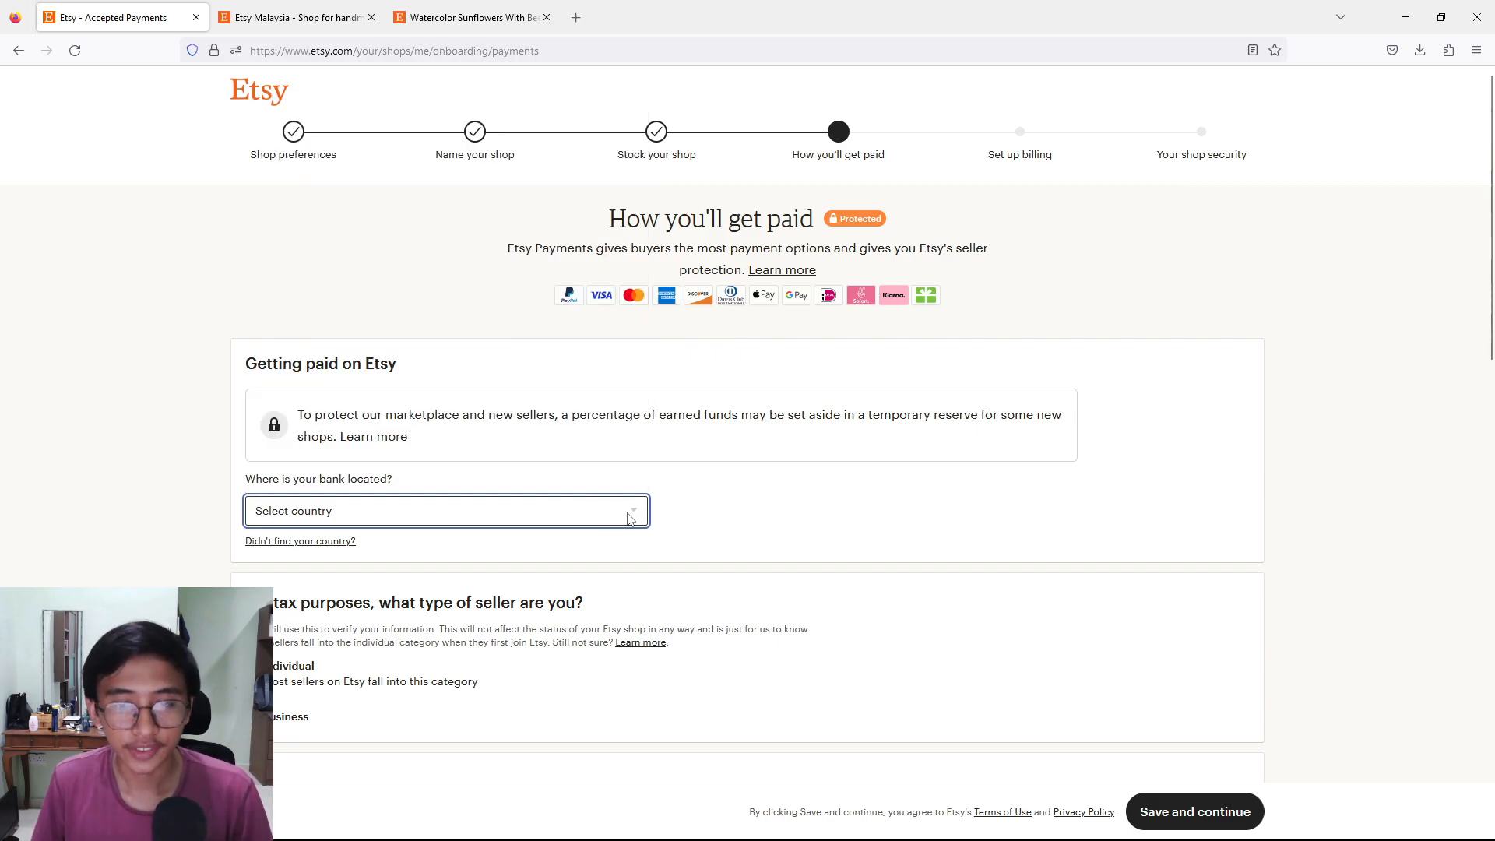
click(629, 519)
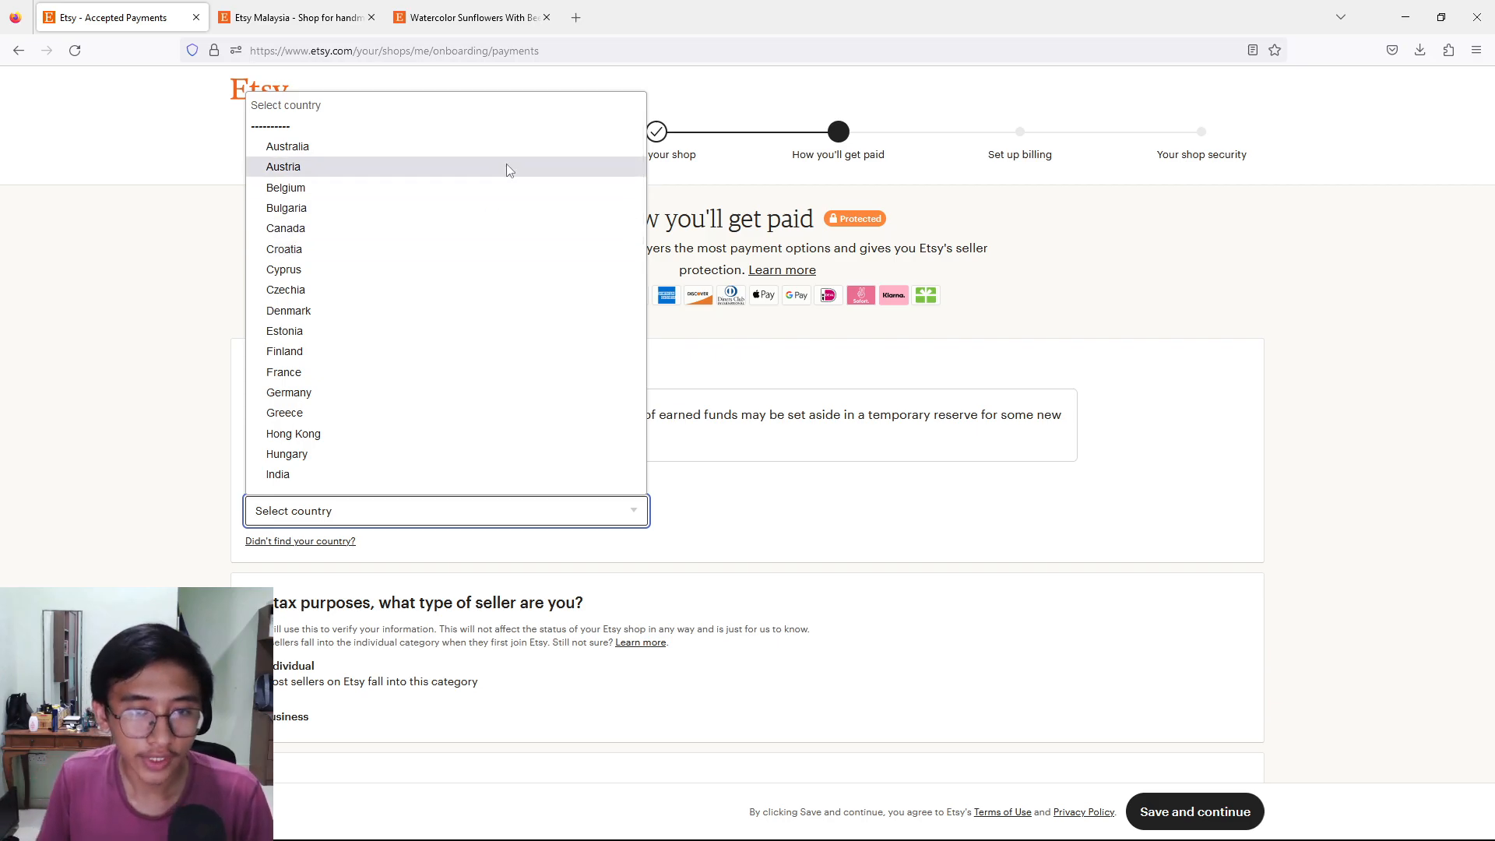
scroll(490, 233, down, 10)
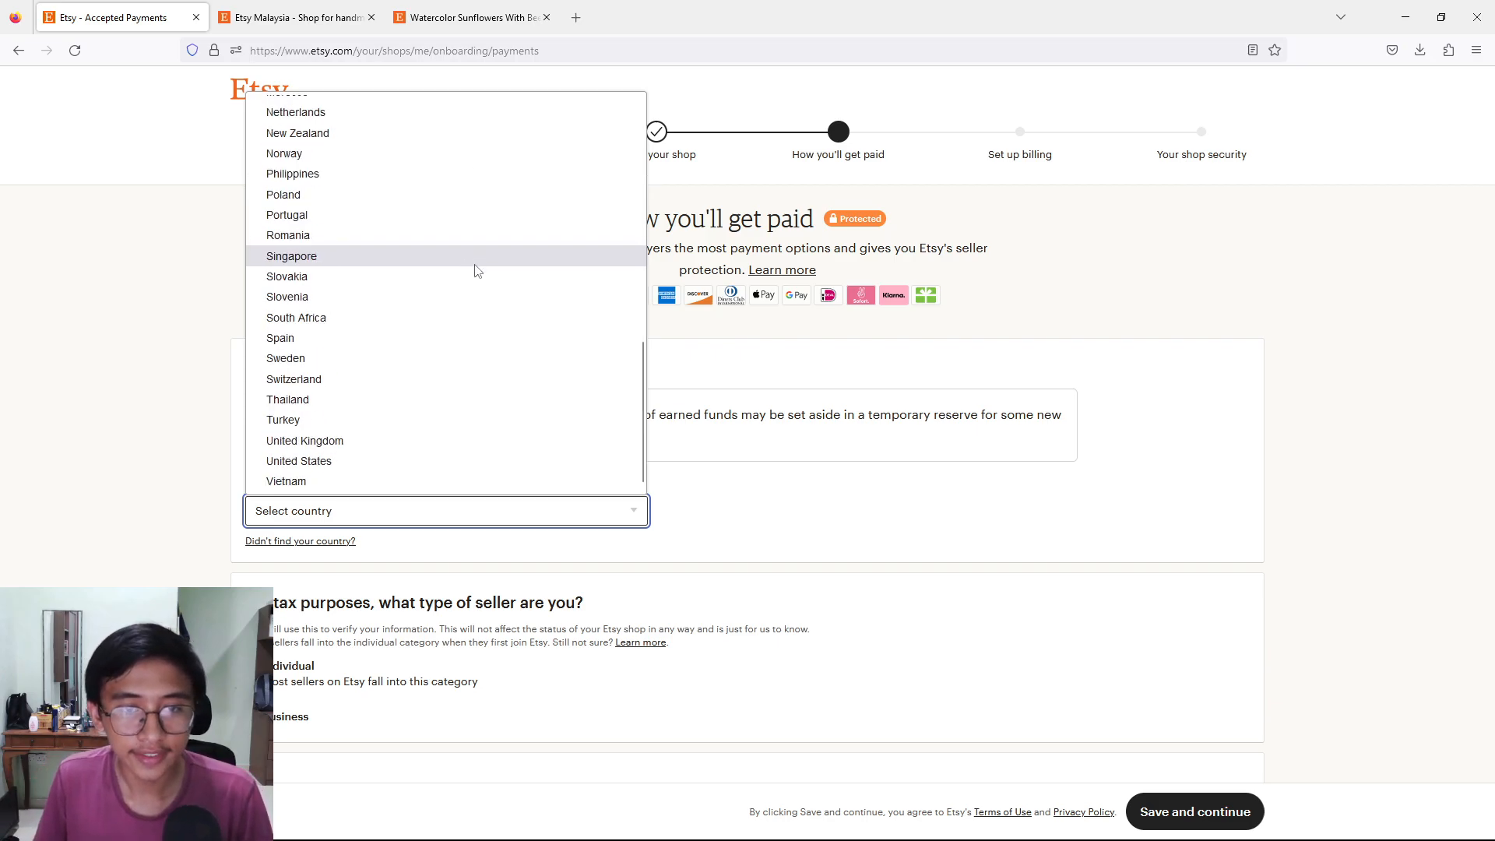
click(393, 442)
click(421, 518)
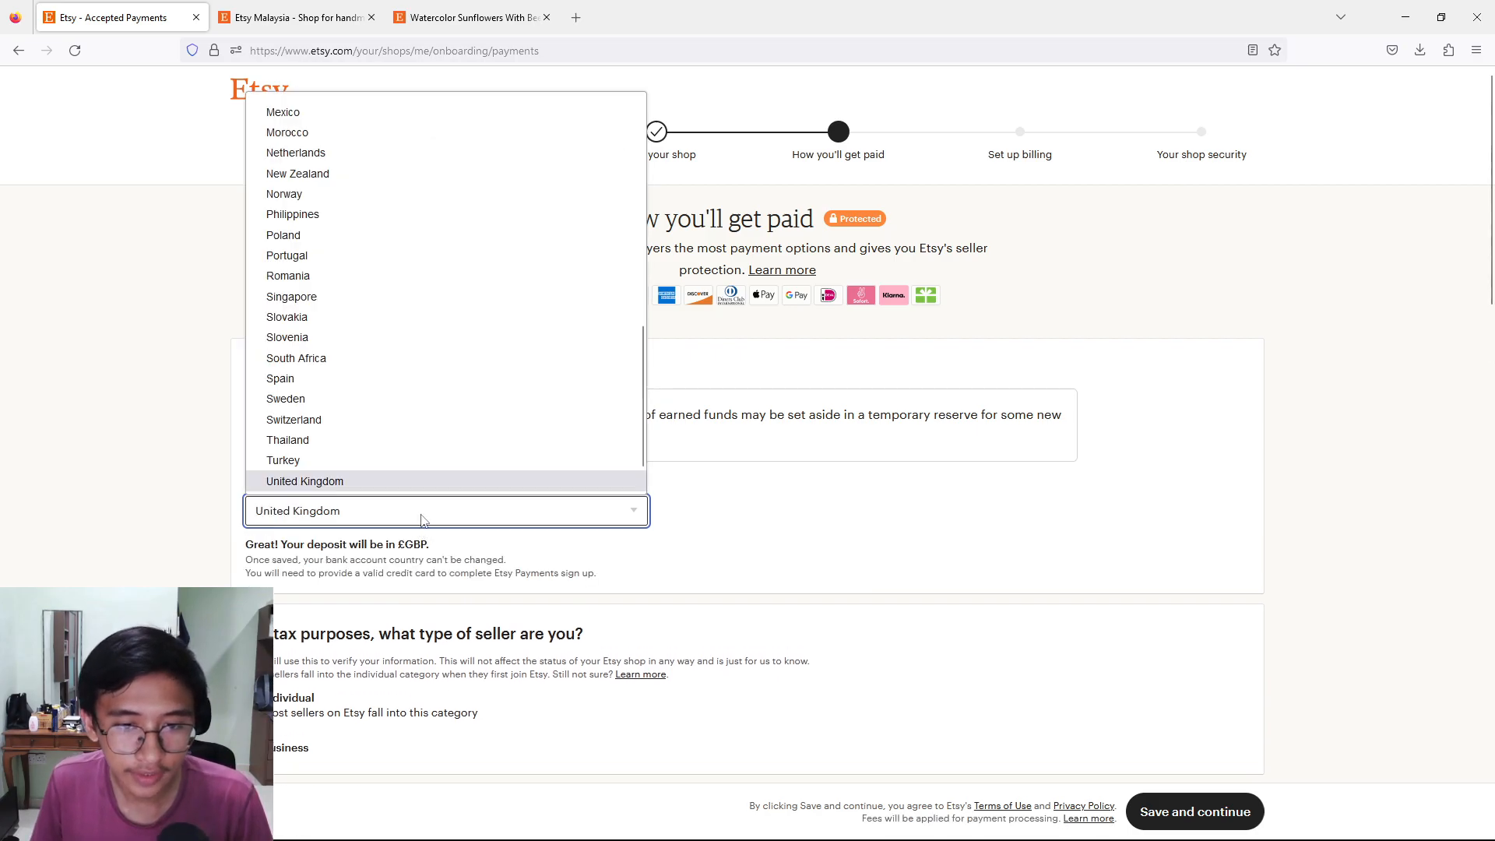
scroll(397, 463, down, 1)
click(397, 464)
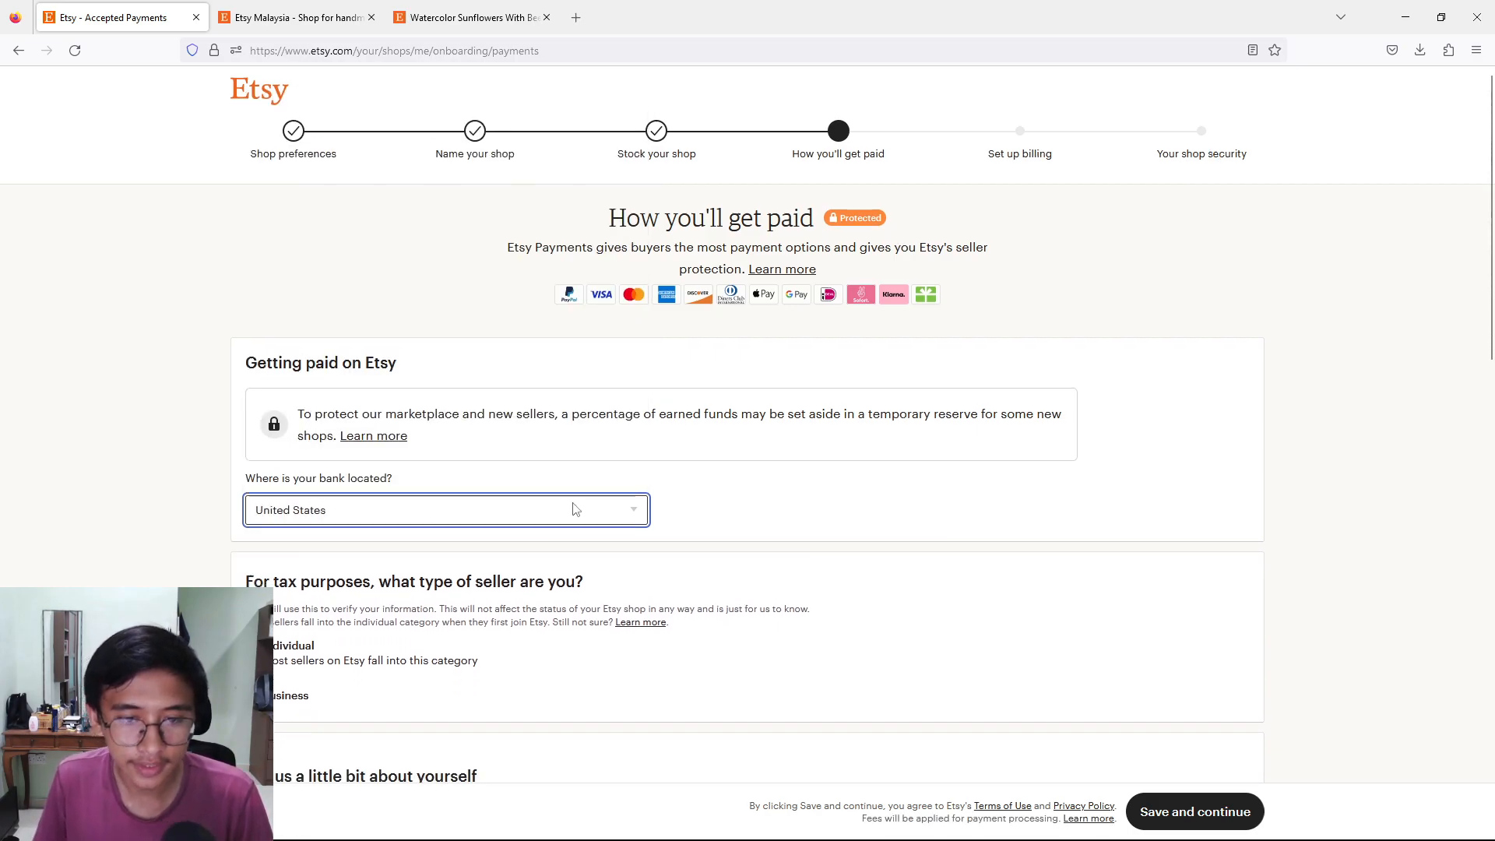
scroll(574, 507, down, 2)
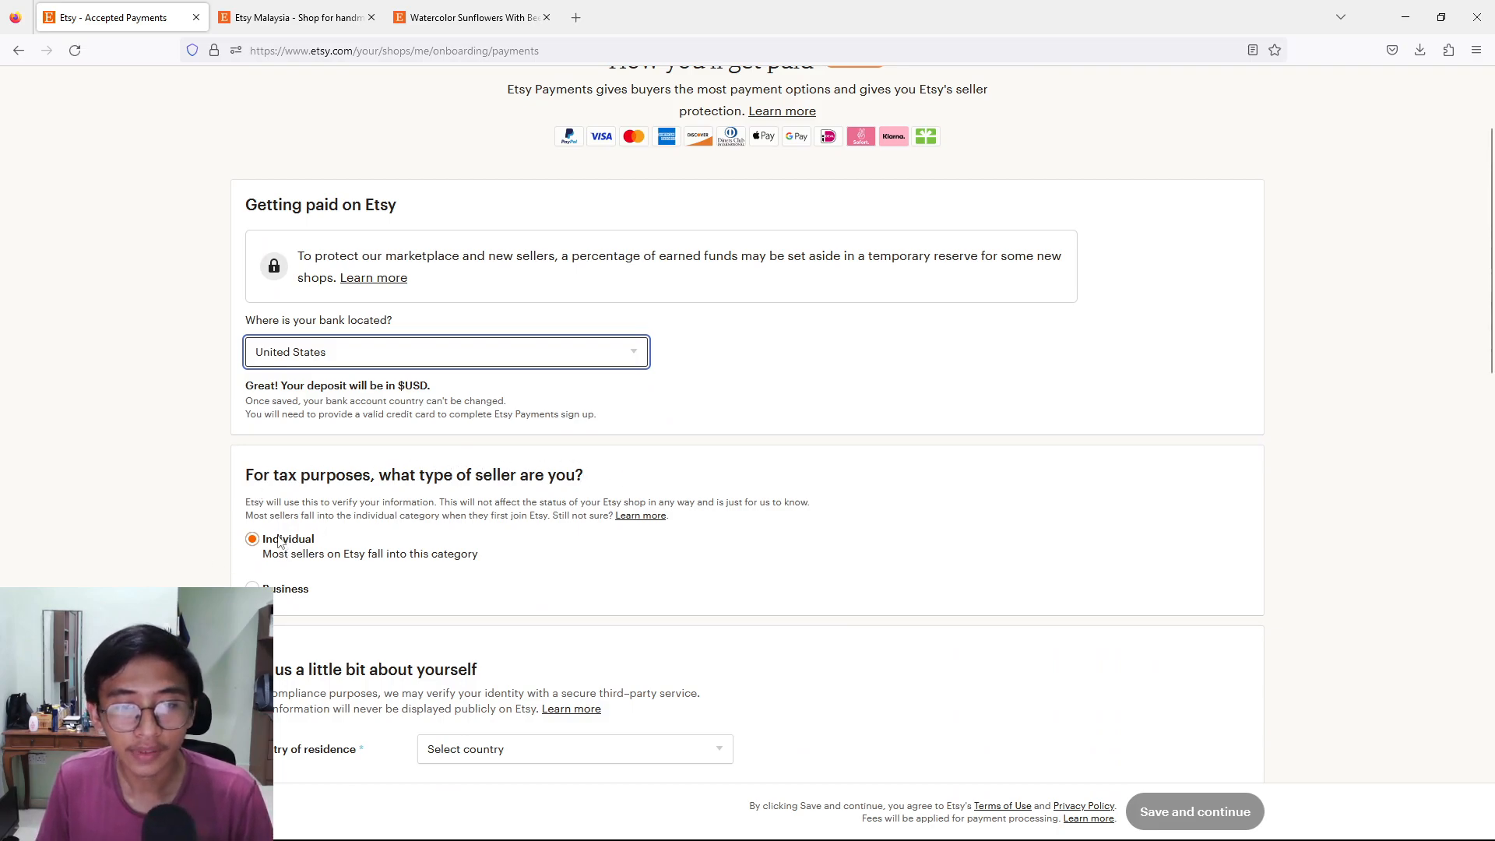
Step: Examine the payment form's personal details, taxpayer address, sanctioned-region question and bank connection sections
scroll(280, 530, down, 2)
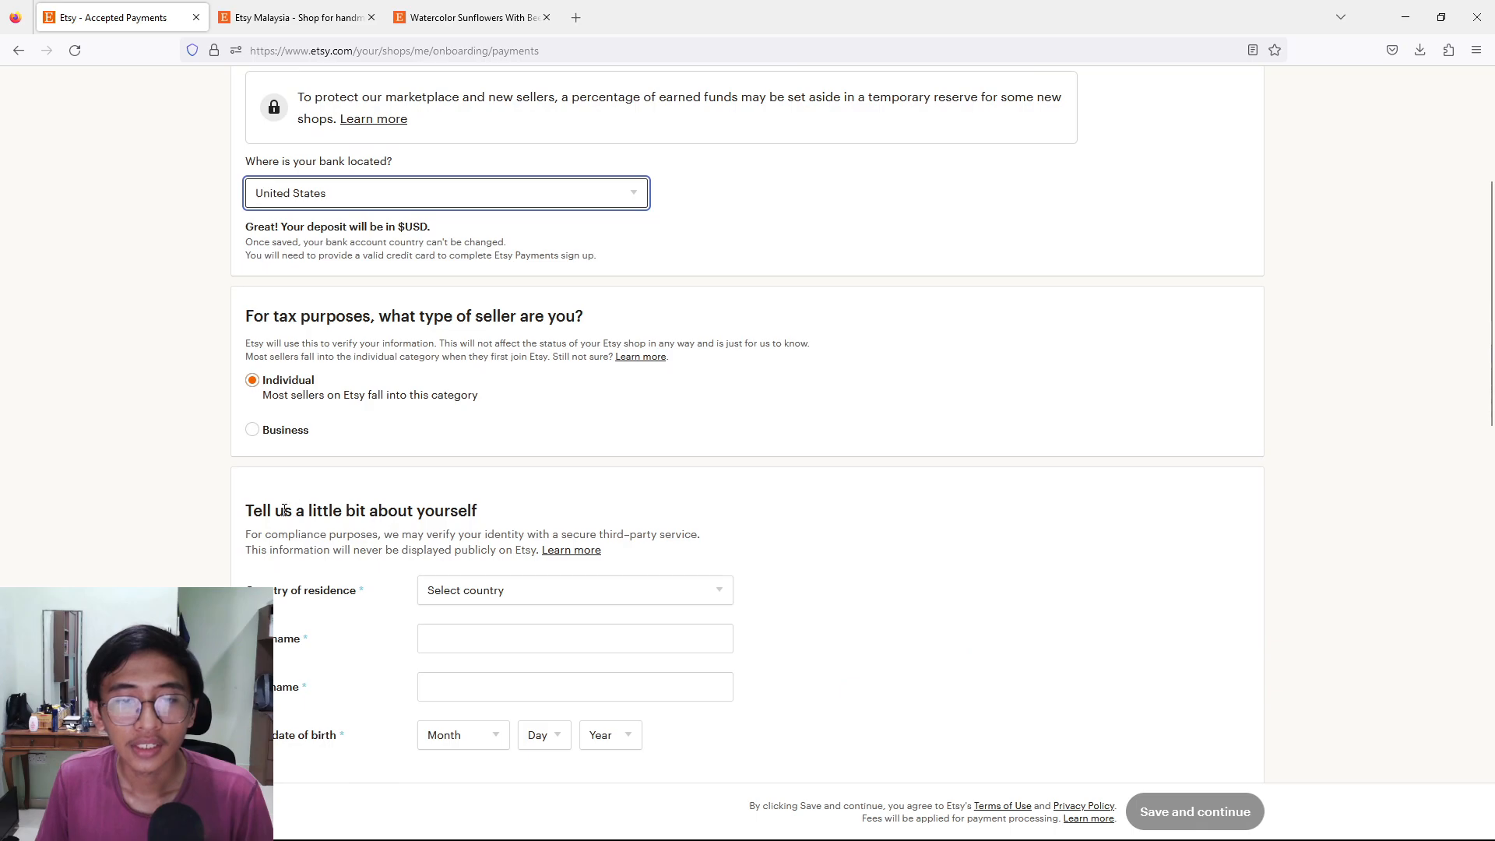
scroll(428, 511, down, 3)
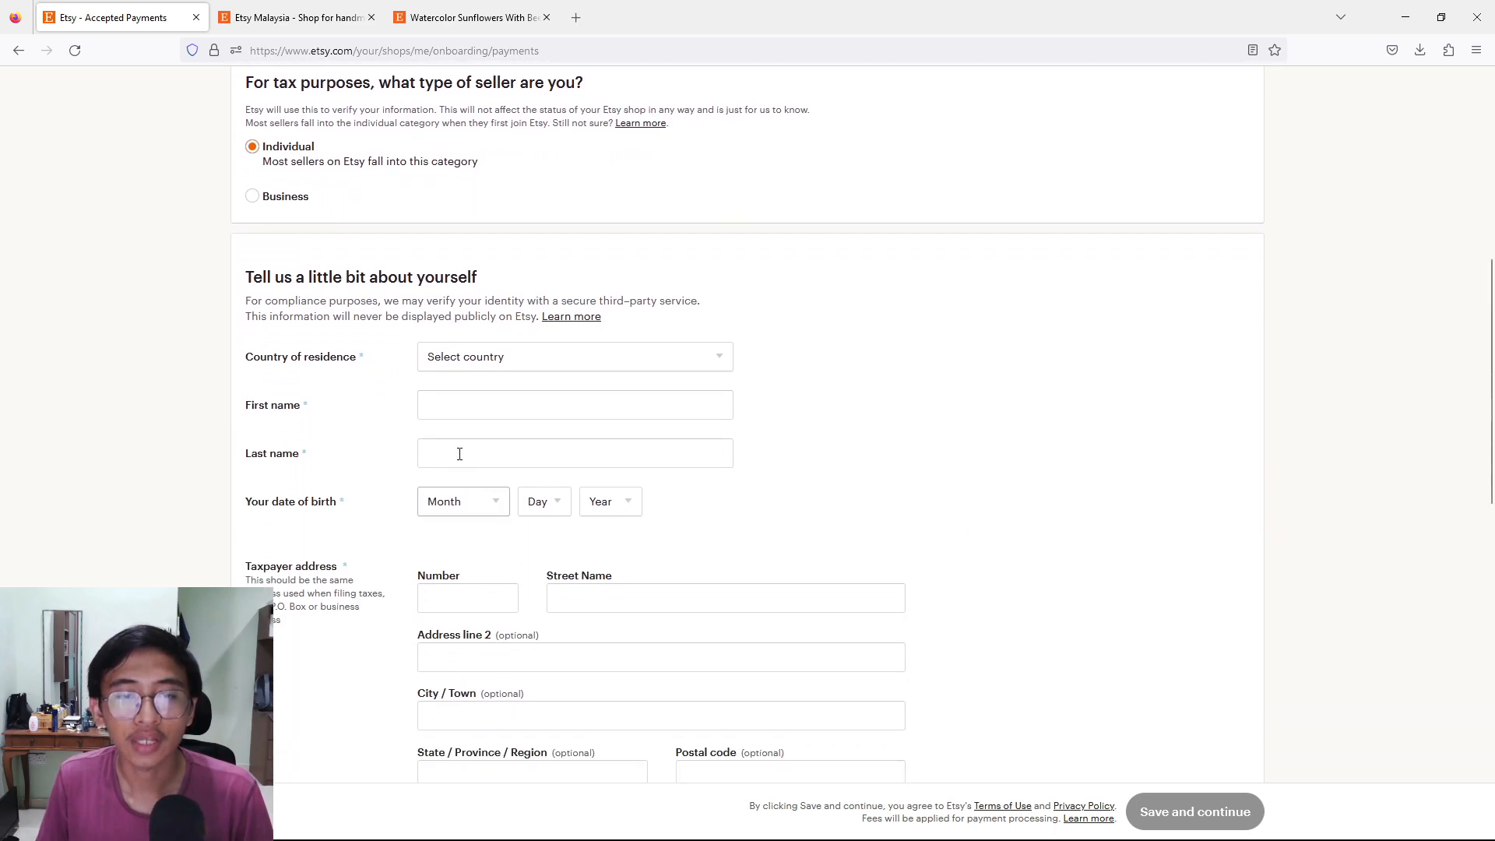
click(465, 363)
click(465, 363)
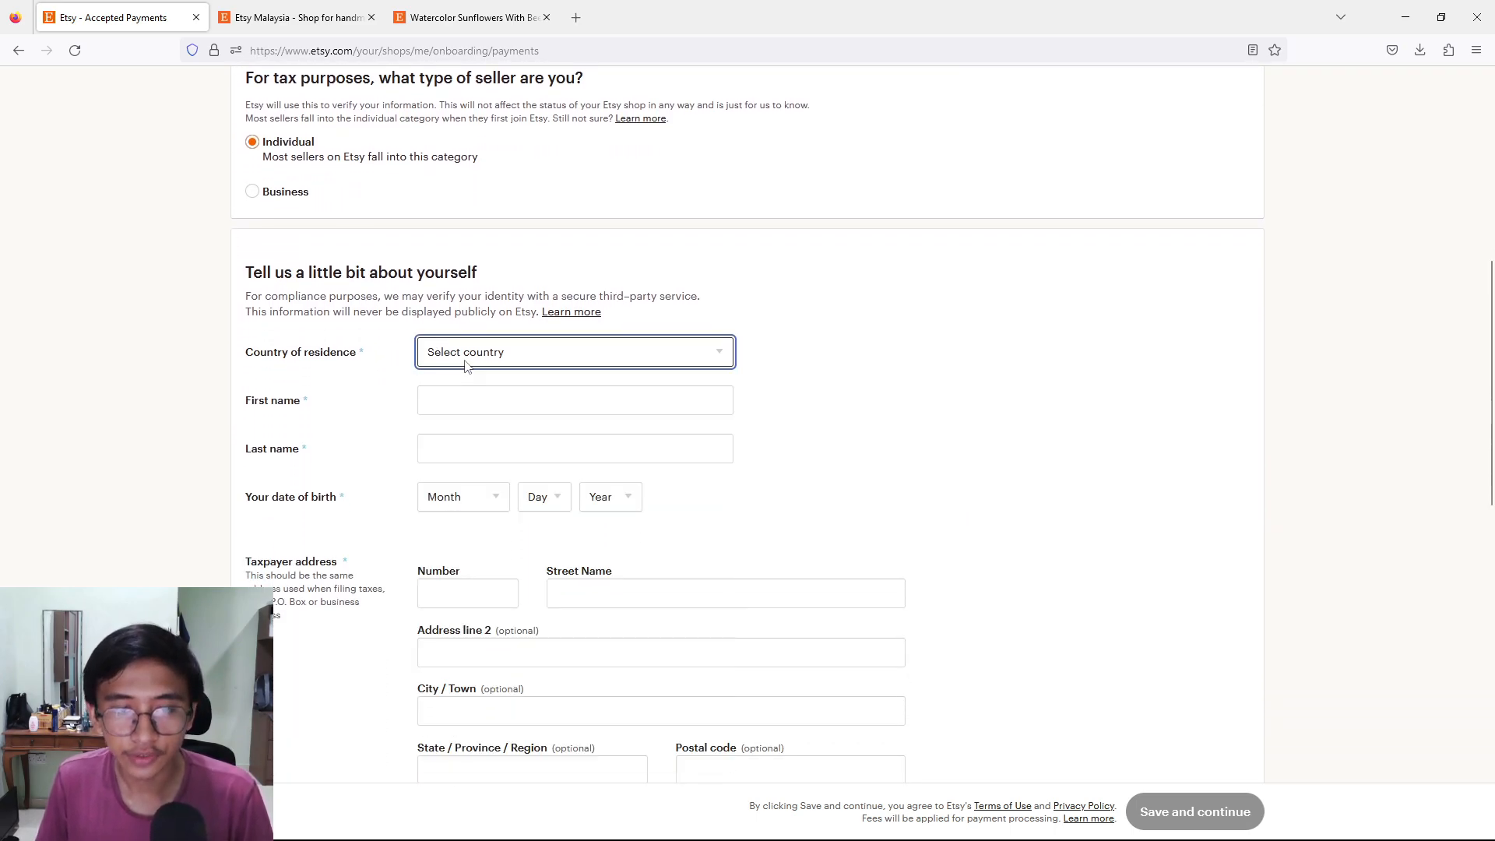
scroll(413, 537, down, 3)
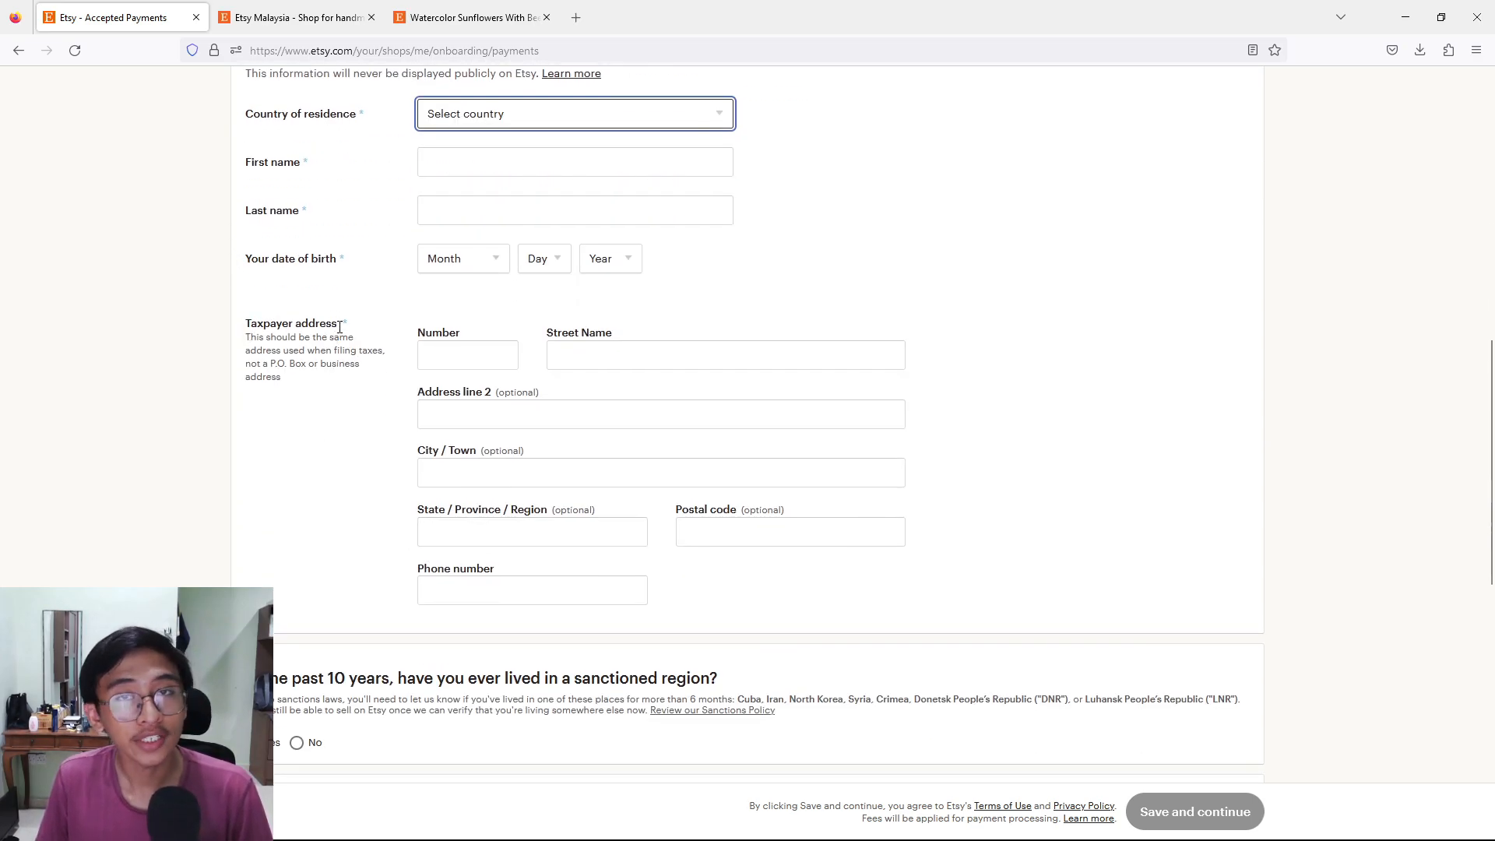
scroll(436, 421, down, 4)
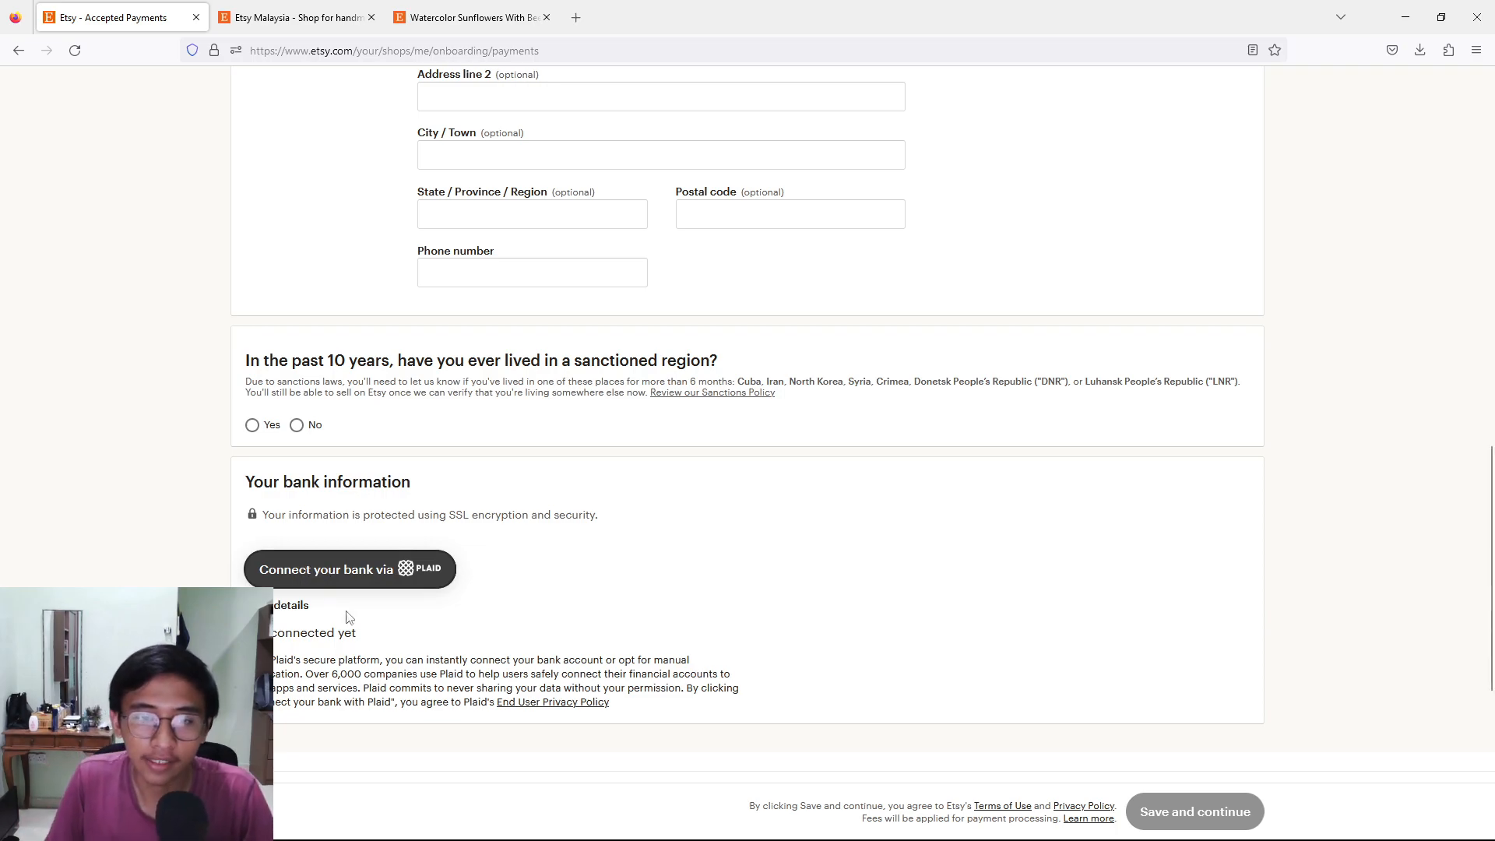
scroll(787, 581, up, 10)
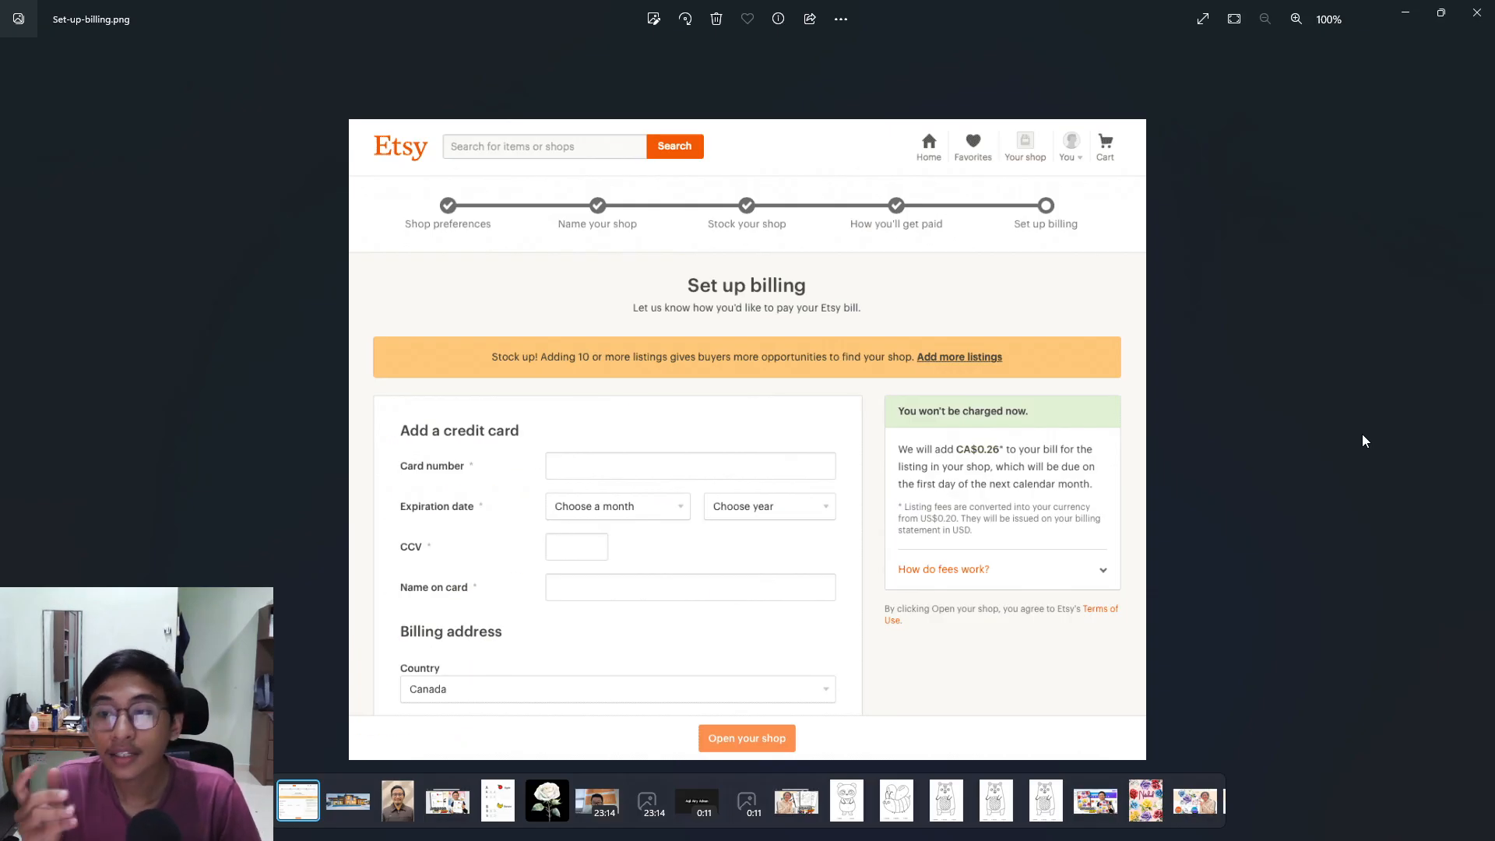